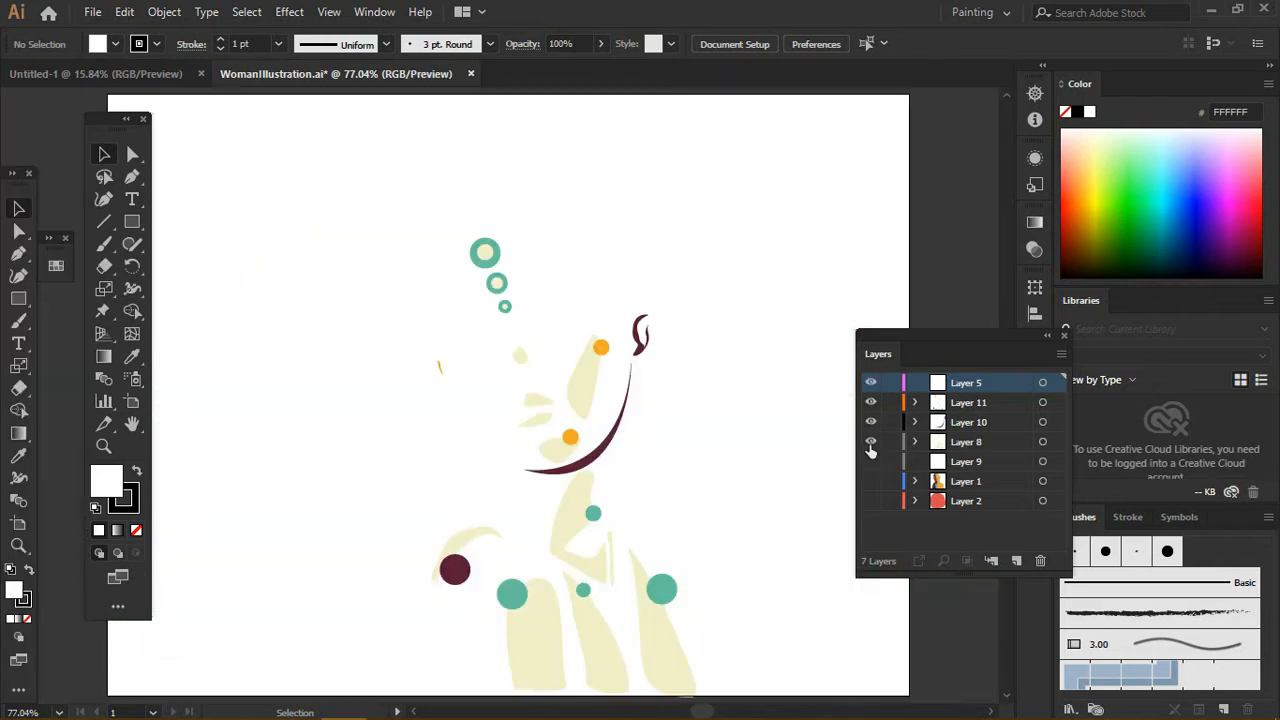
# - Hide Layer 8, Layer 10, Layer 11 and Layer 5, and switch the artwork to Outline view
pyautogui.click(870, 444)
pyautogui.click(869, 424)
pyautogui.click(872, 403)
pyautogui.click(873, 384)
pyautogui.hotkey('ctrl', 'y')
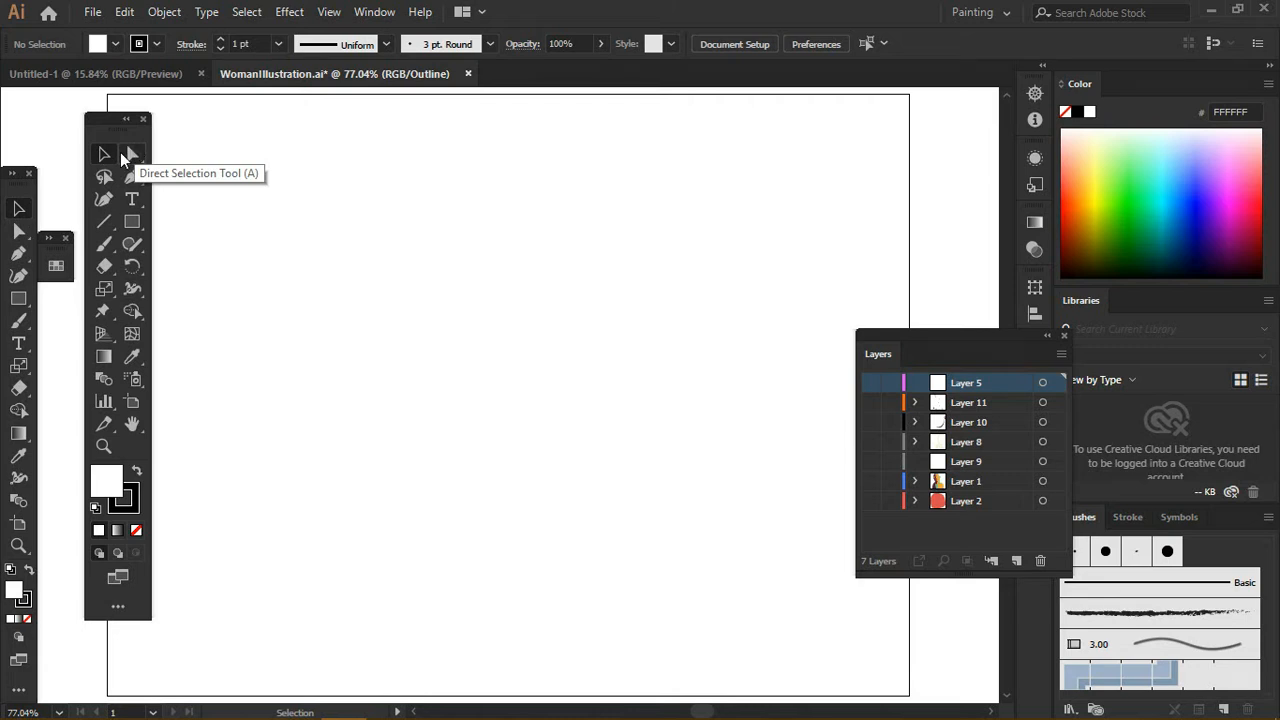
# - Move the floating single-column toolbar higher and switch the workspace to Essentials
pyautogui.moveTo(18, 173); pyautogui.dragTo(27, 123)
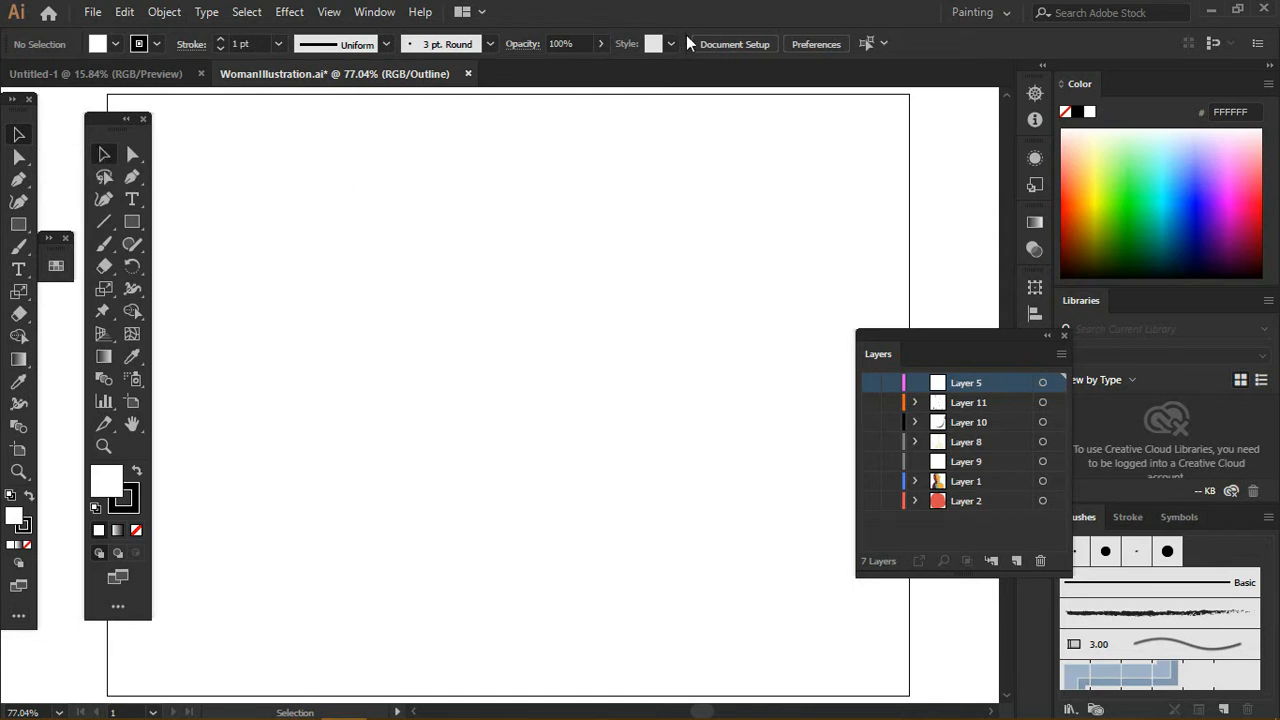
pyautogui.click(978, 12)
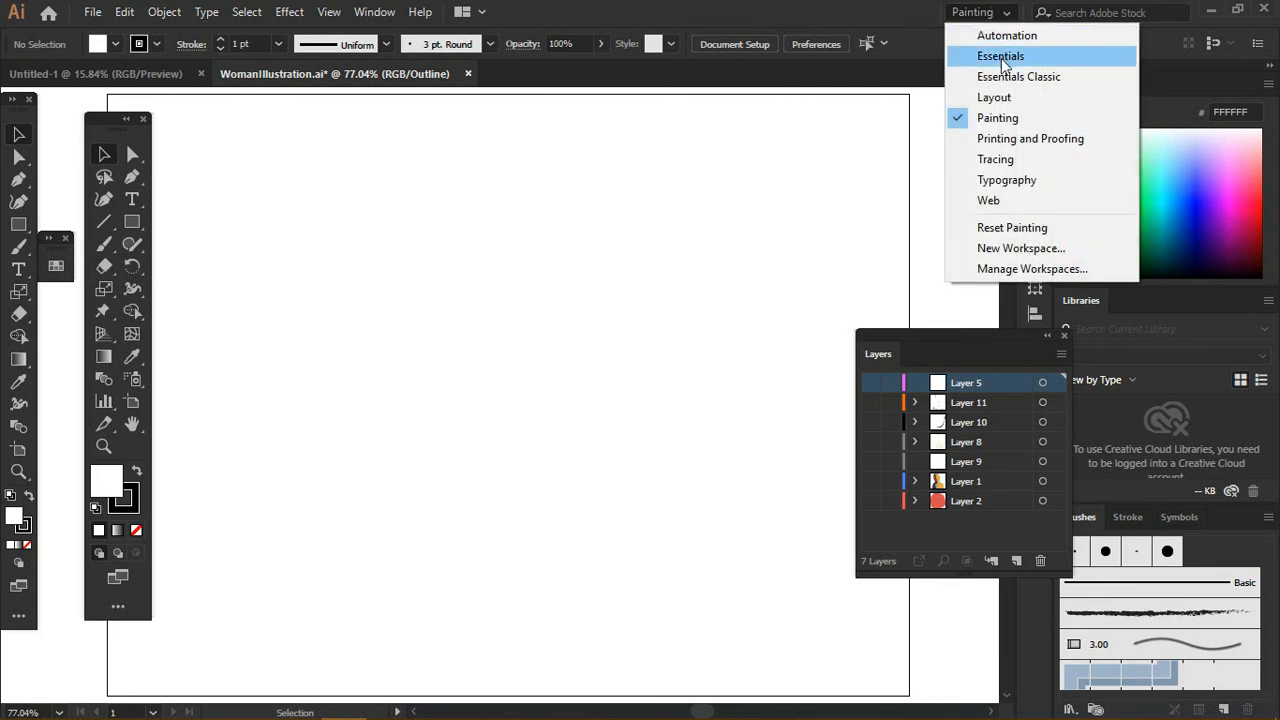
pyautogui.click(999, 56)
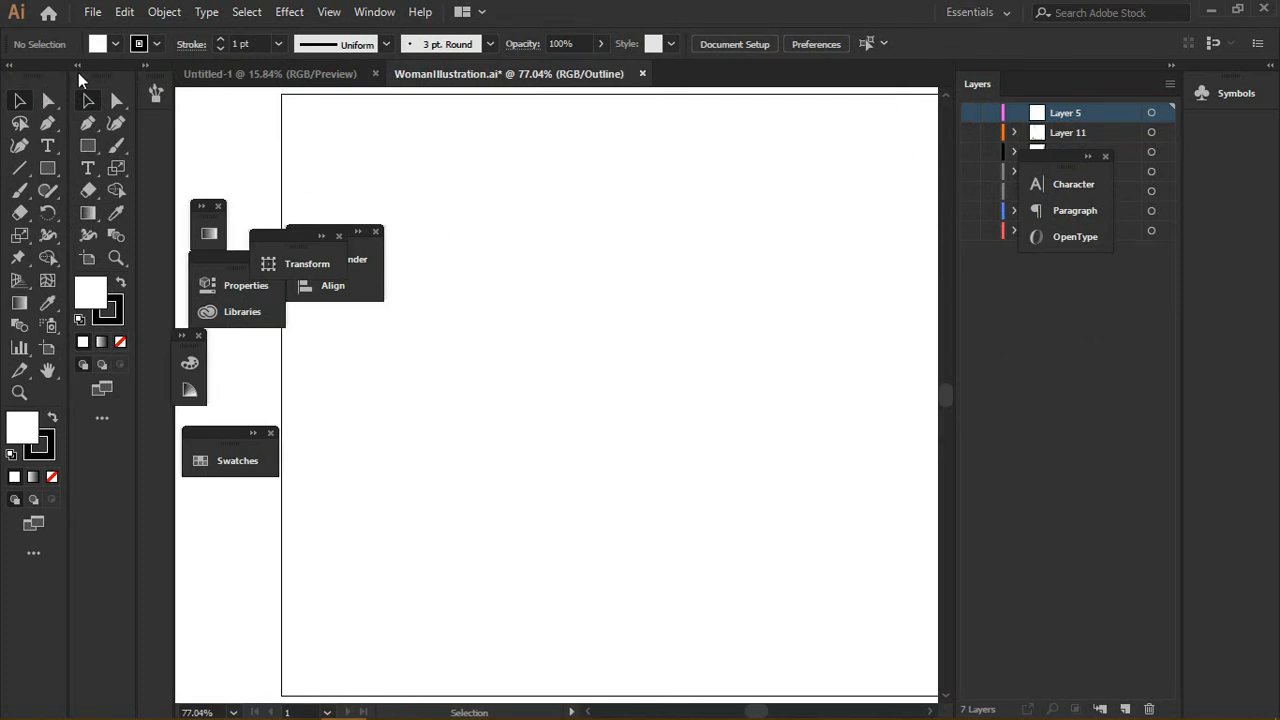
# - Toggle the second toolbar between single and double columns, and try the Direct Selection and Selection tools
pyautogui.doubleClick(75, 68)
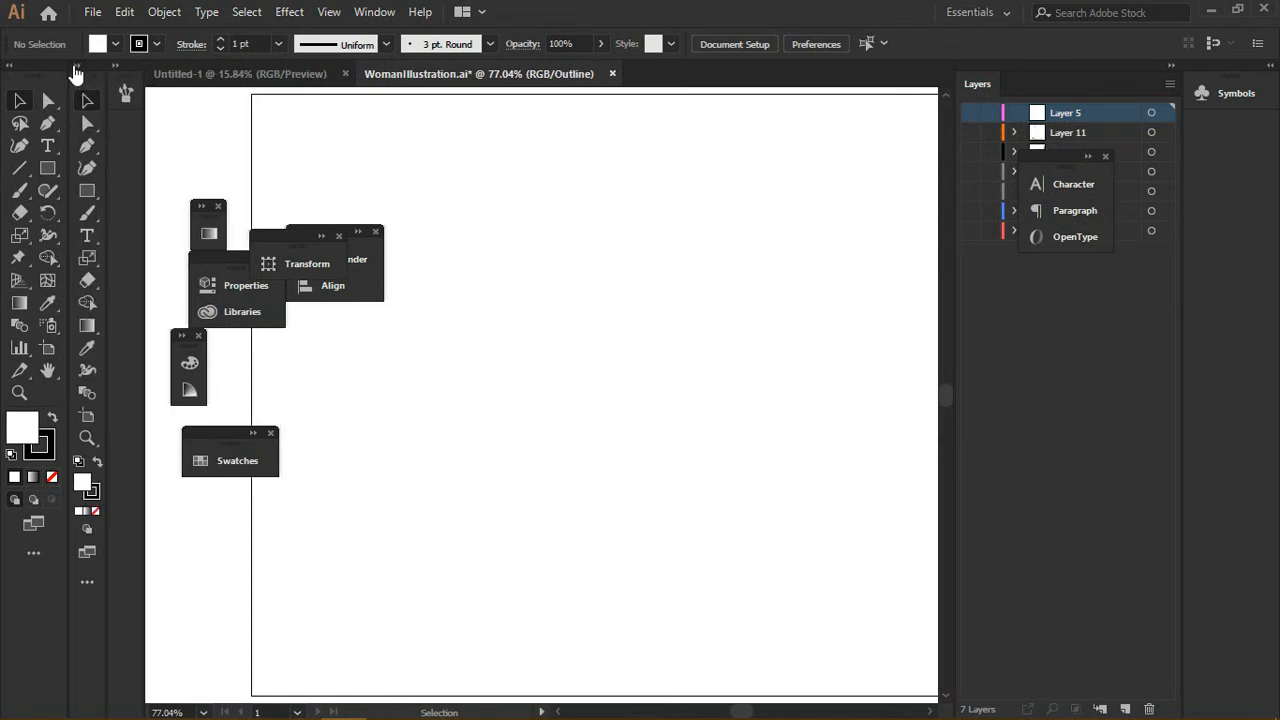
pyautogui.click(75, 68)
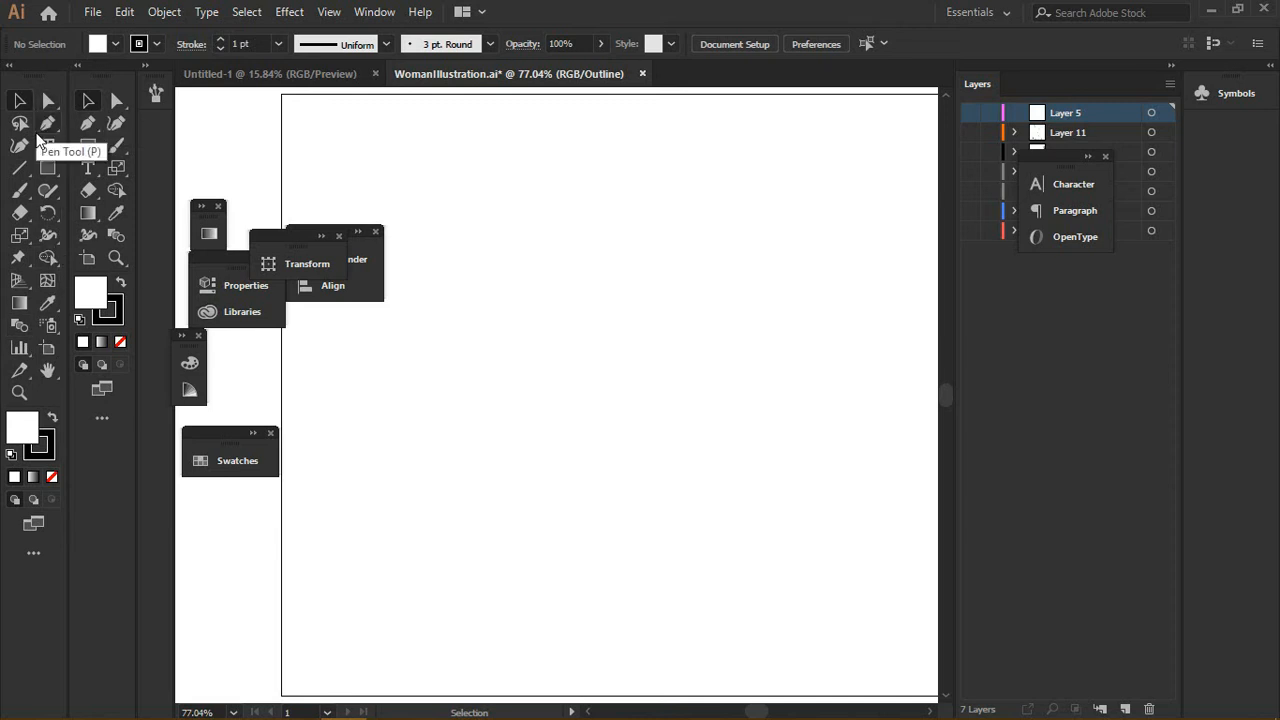
pyautogui.click(117, 103)
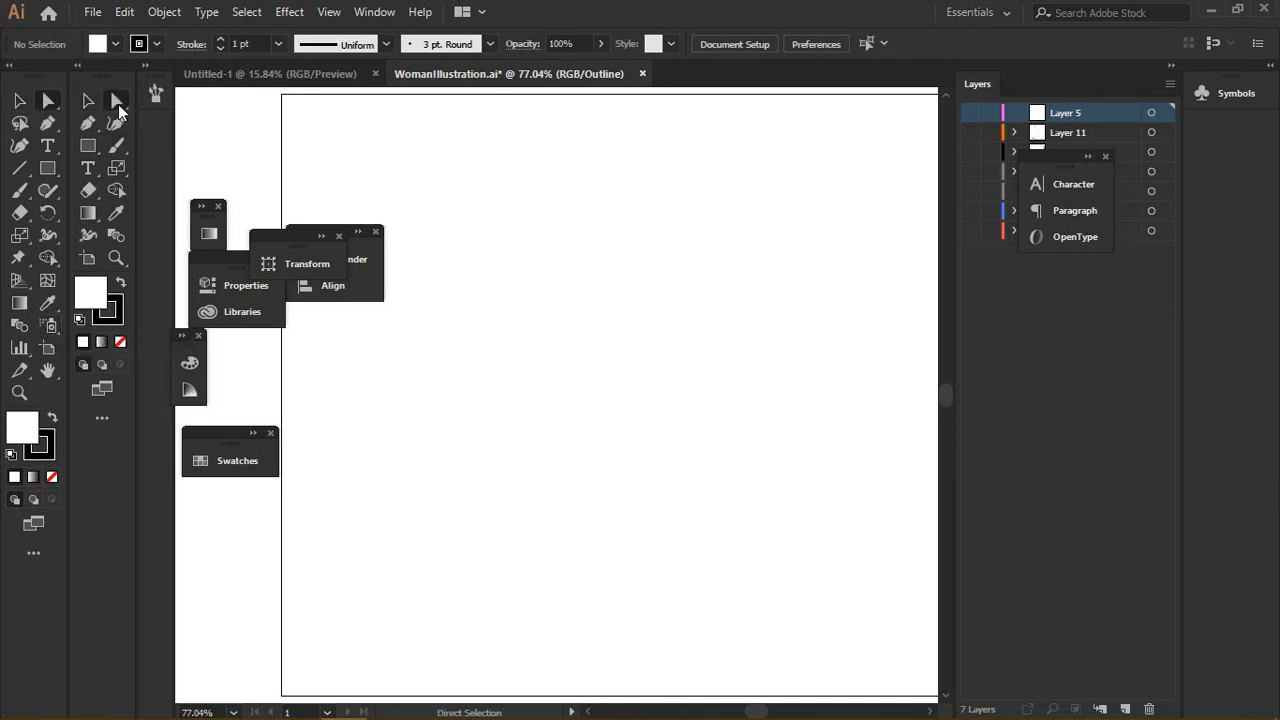
pyautogui.click(88, 100)
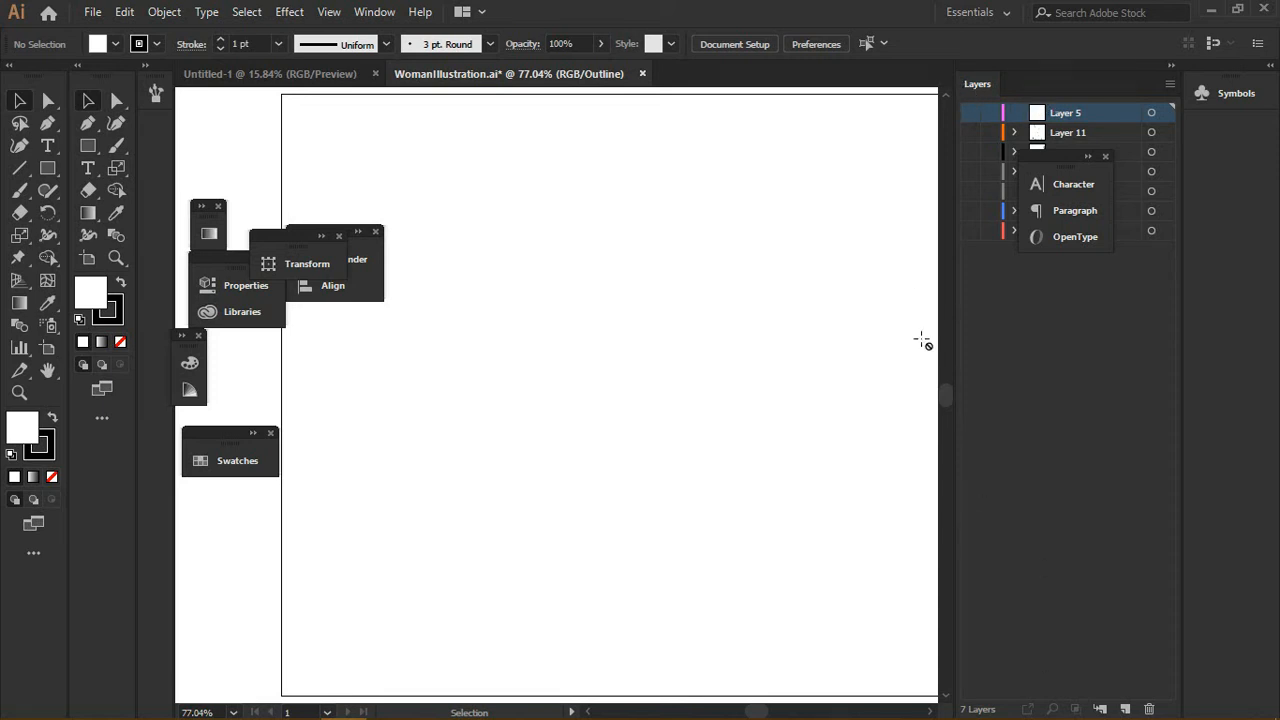
# - Hide and redisplay the Layers panel, and undock it as a floating icon above the Character panel group
pyautogui.click(370, 12)
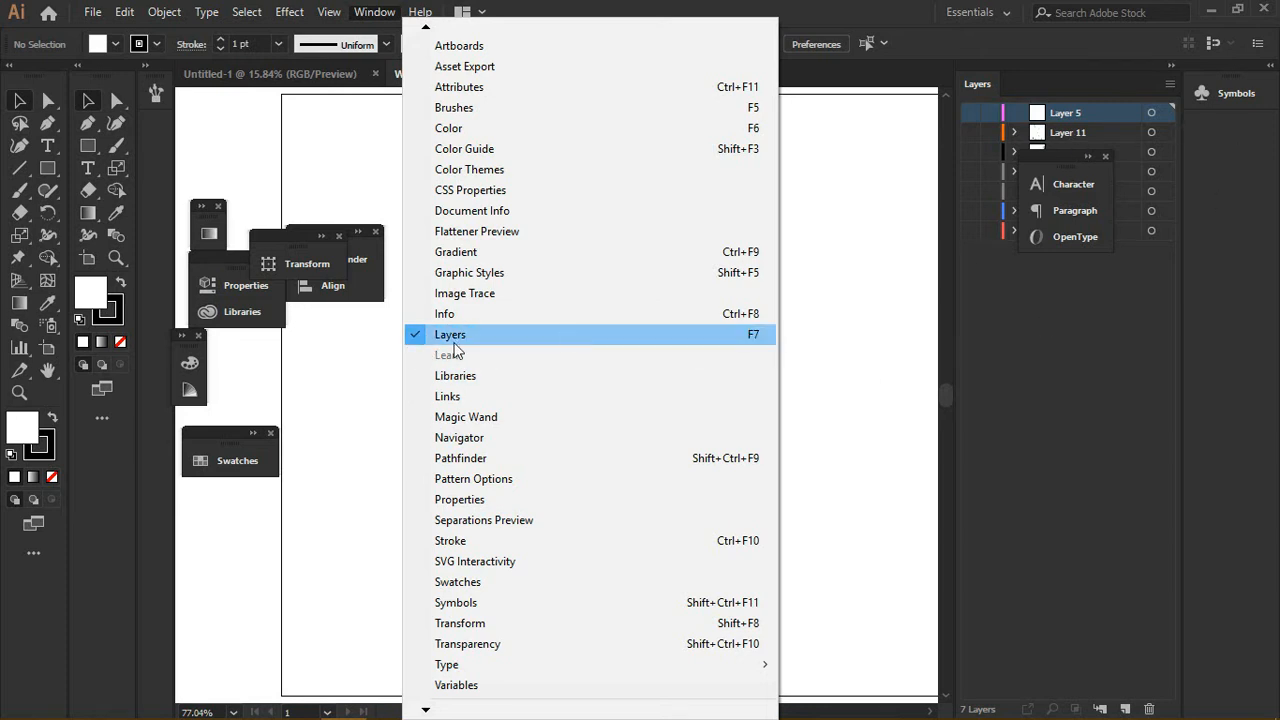
pyautogui.click(450, 334)
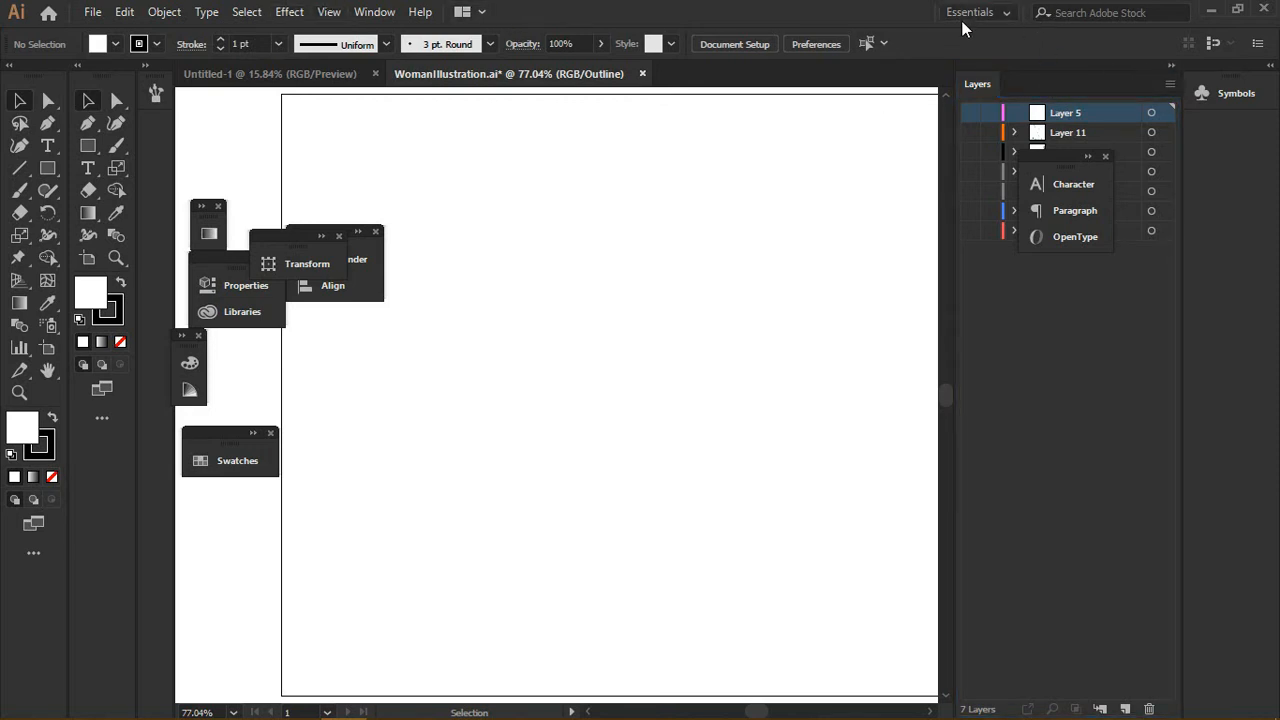
pyautogui.click(393, 13)
pyautogui.click(478, 334)
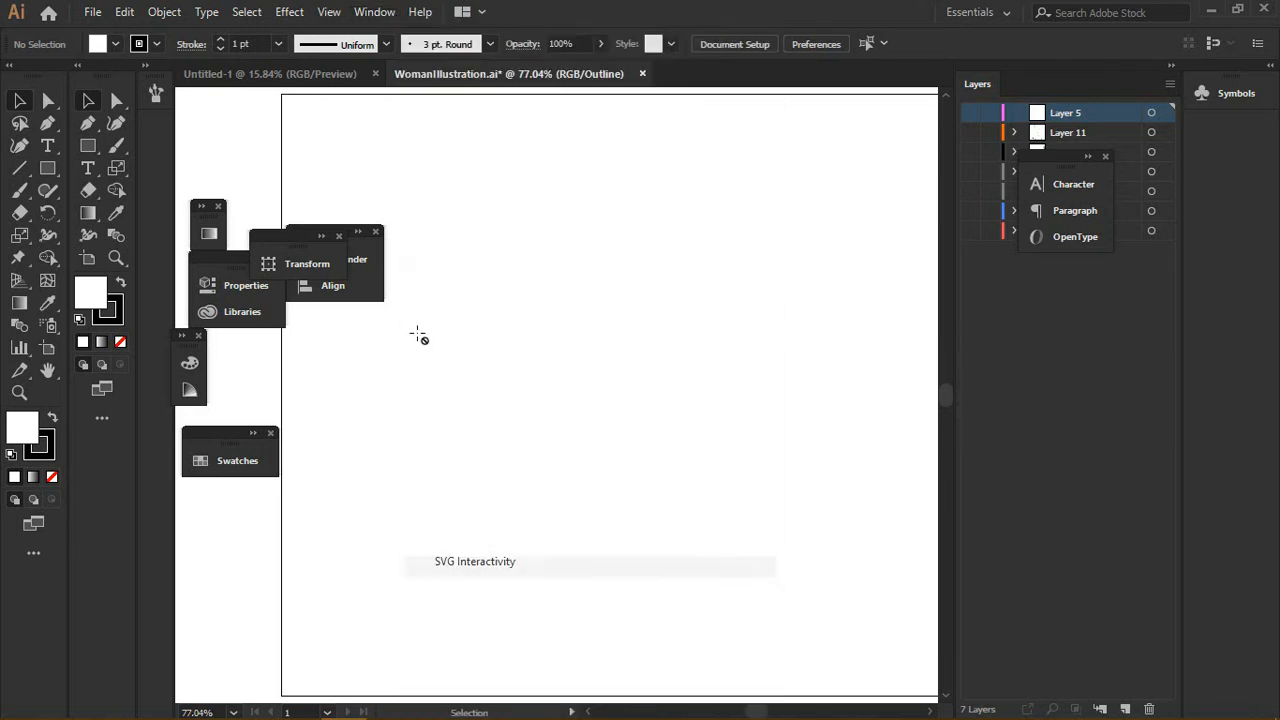
pyautogui.moveTo(1001, 88); pyautogui.dragTo(1026, 140)
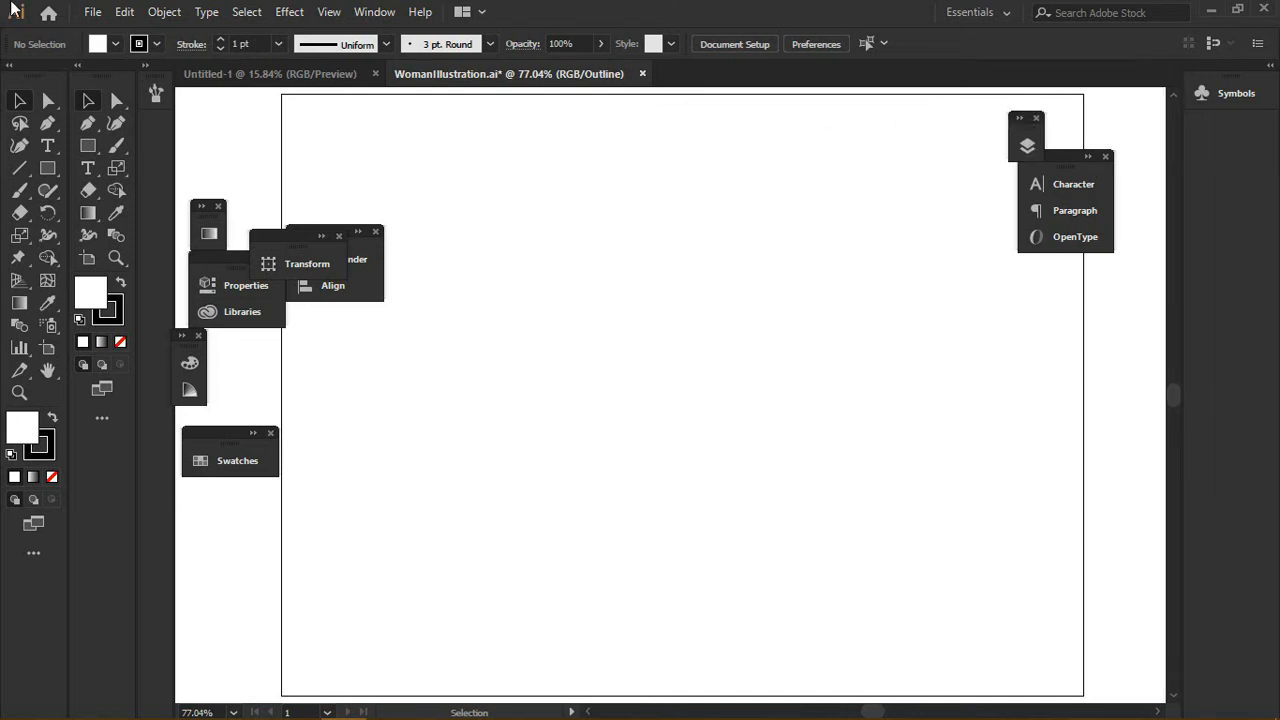
# - Show and hide the floating Layers panel, and move its icon below the Character, Paragraph and OpenType group
pyautogui.click(324, 12)
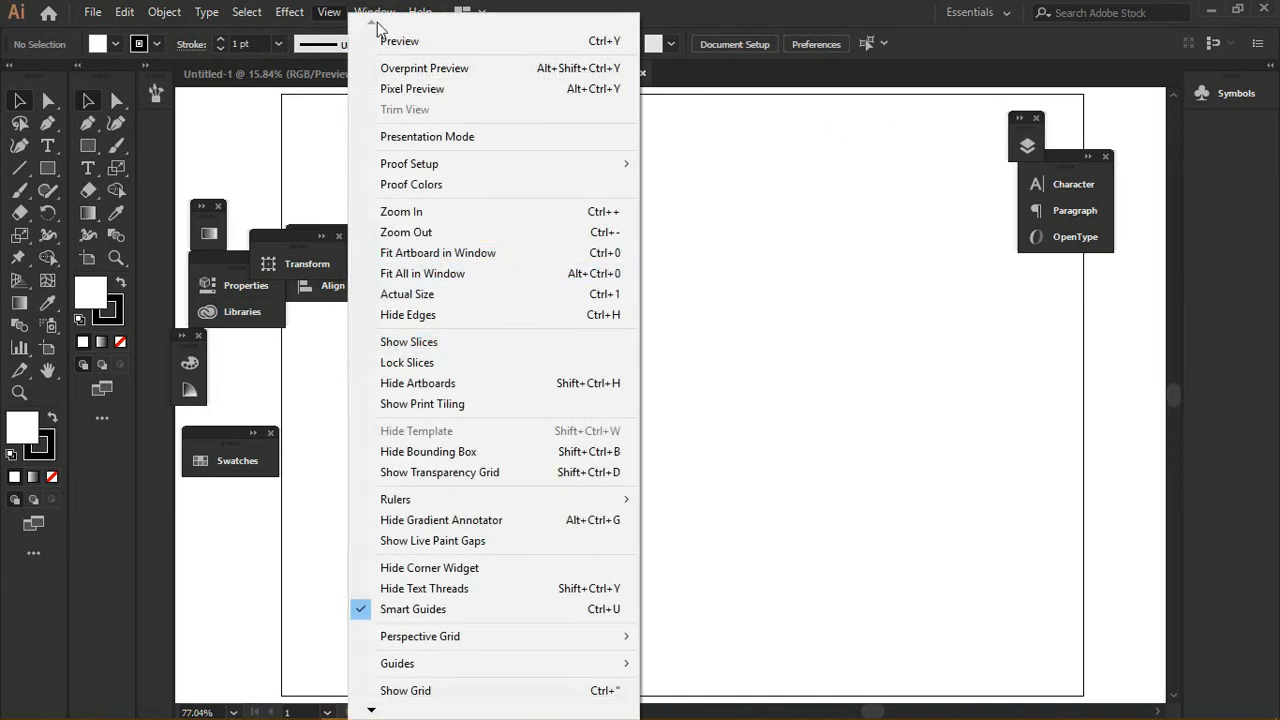
pyautogui.moveTo(374, 12)
pyautogui.click(428, 340)
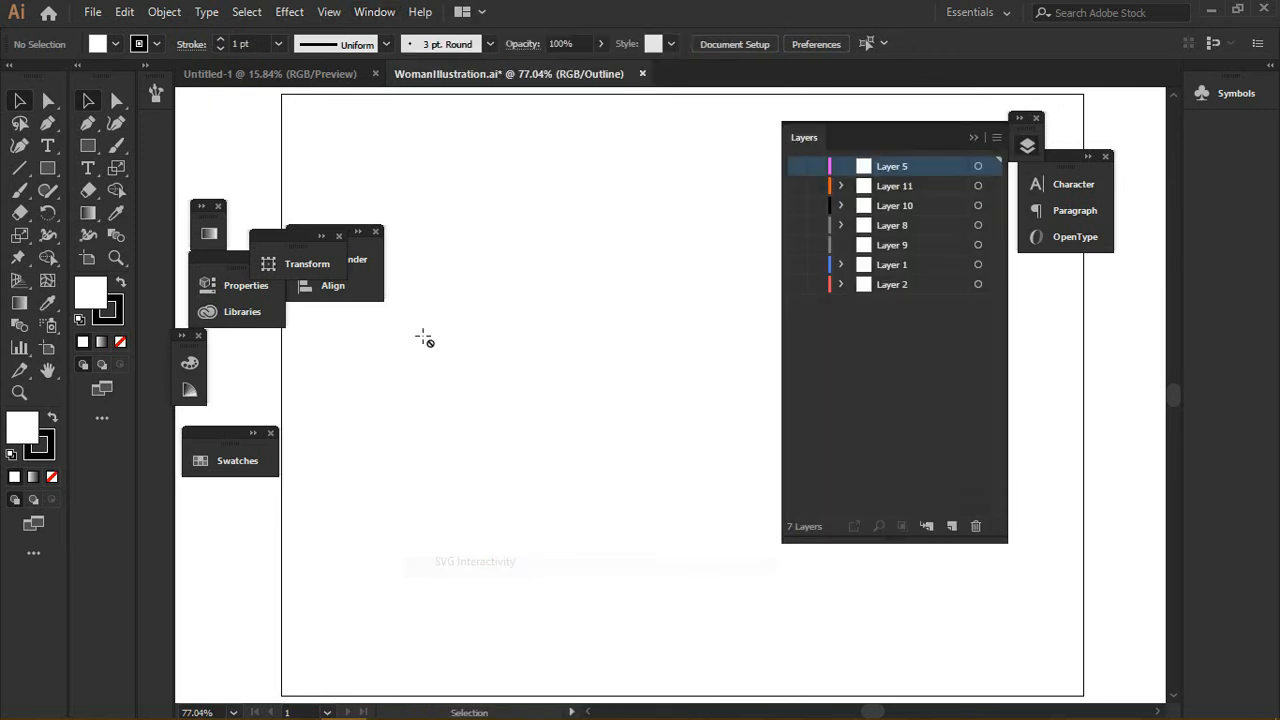
pyautogui.click(358, 12)
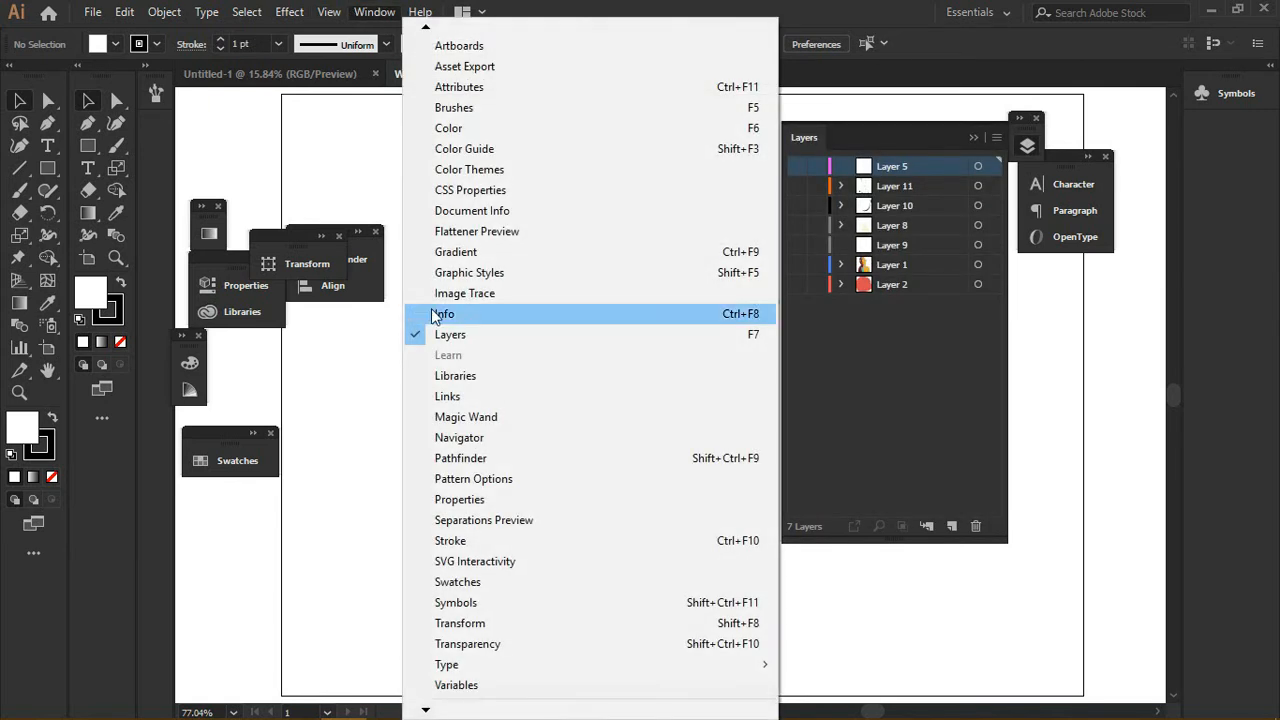
pyautogui.click(420, 336)
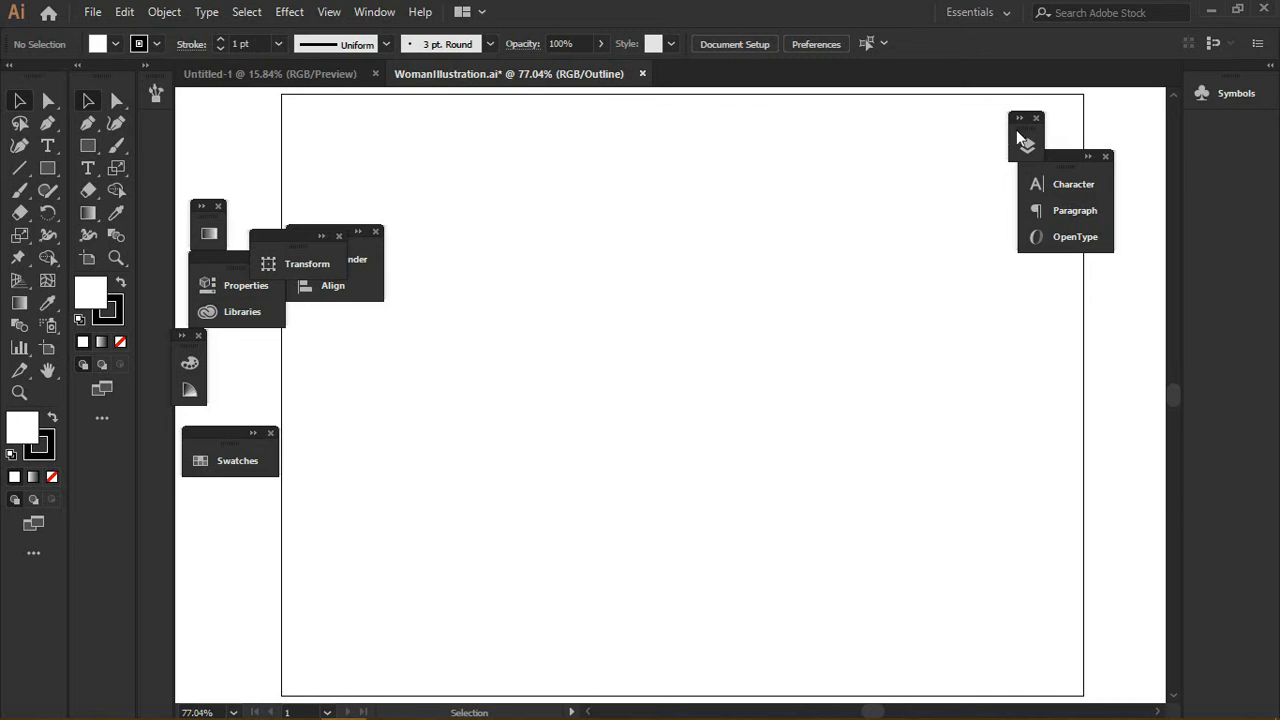
pyautogui.moveTo(1025, 146); pyautogui.dragTo(1141, 277)
pyautogui.click(988, 206)
pyautogui.click(988, 206)
# - Open the Symbols and Swatches panels in turn from the list of available panels and collapse them again
pyautogui.click(374, 12)
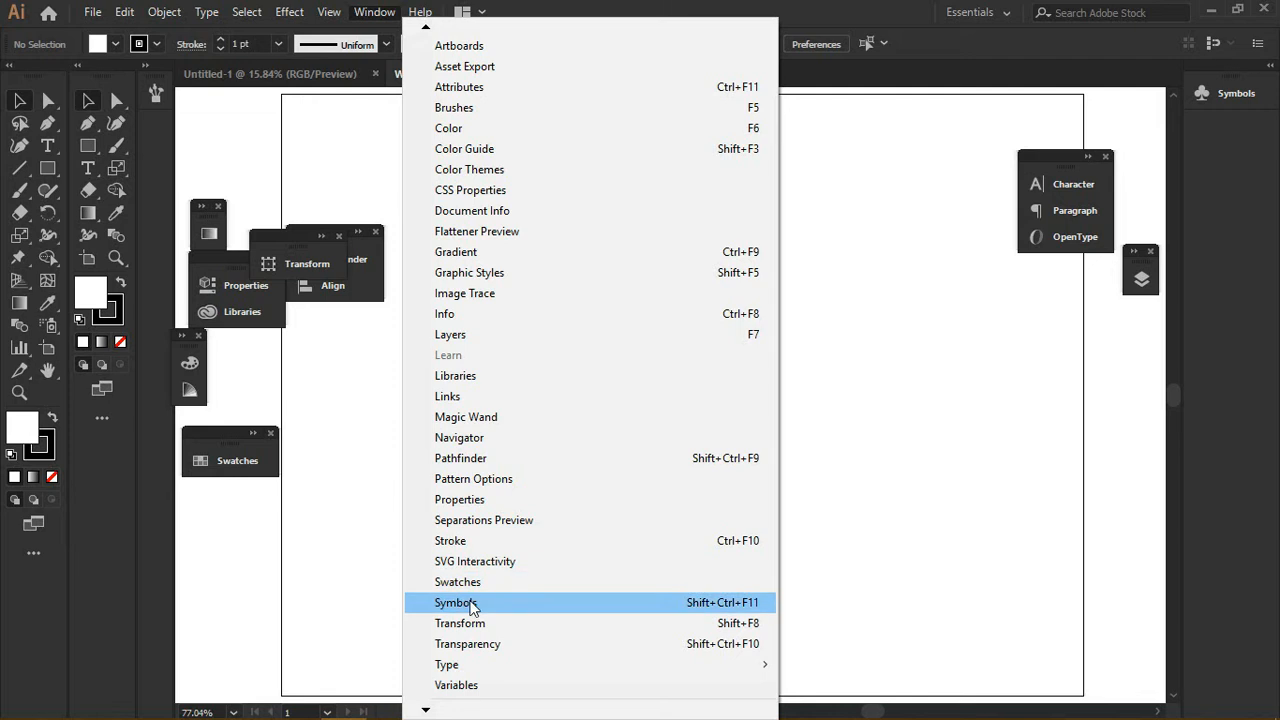
pyautogui.click(462, 604)
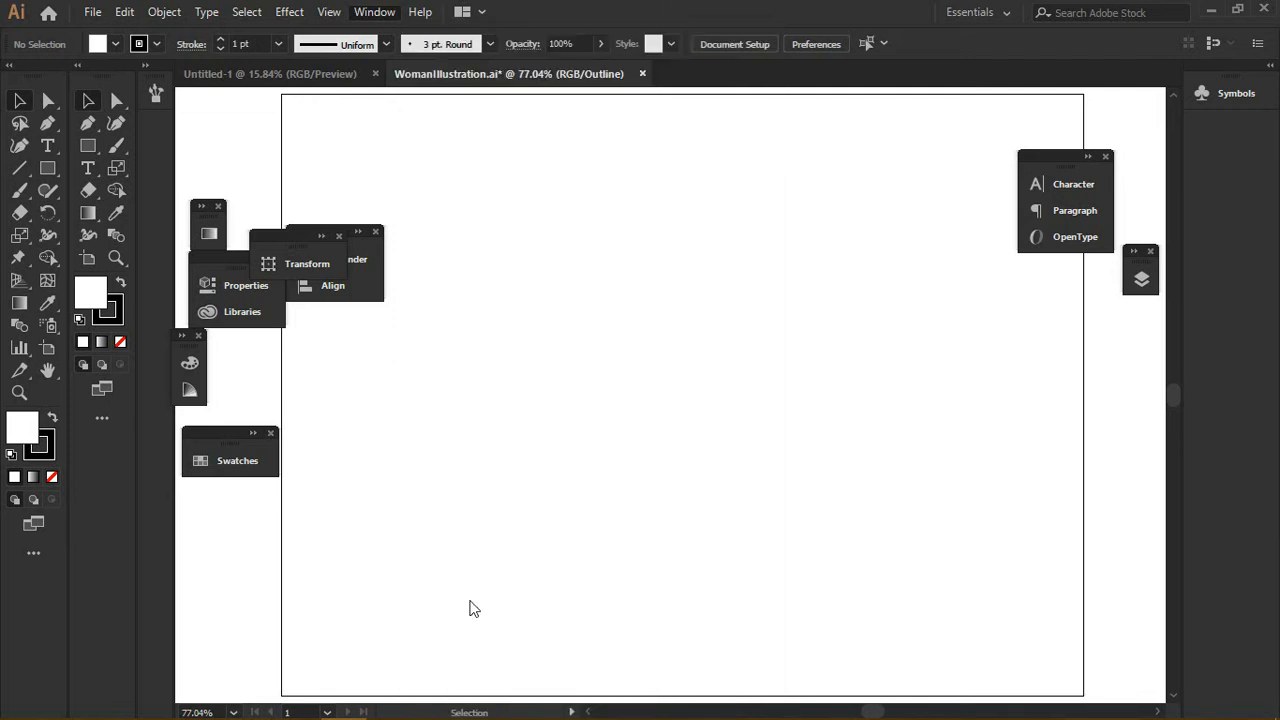
pyautogui.click(1148, 86)
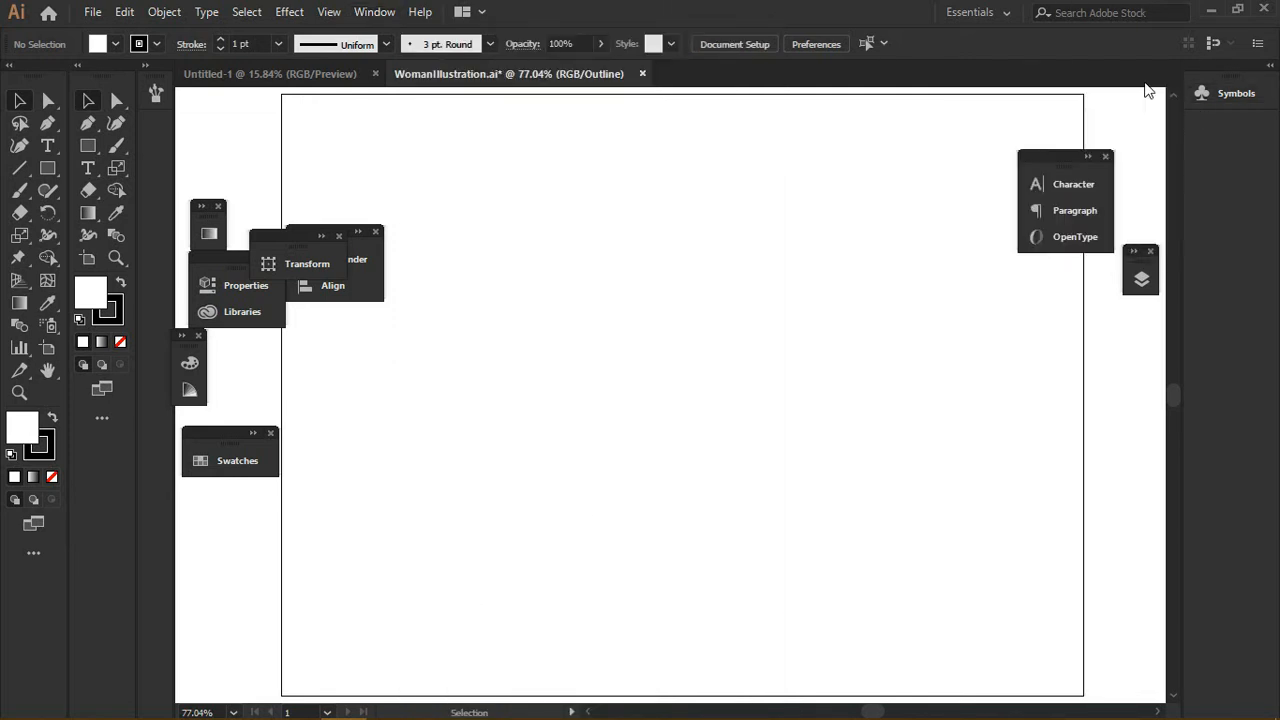
pyautogui.click(372, 11)
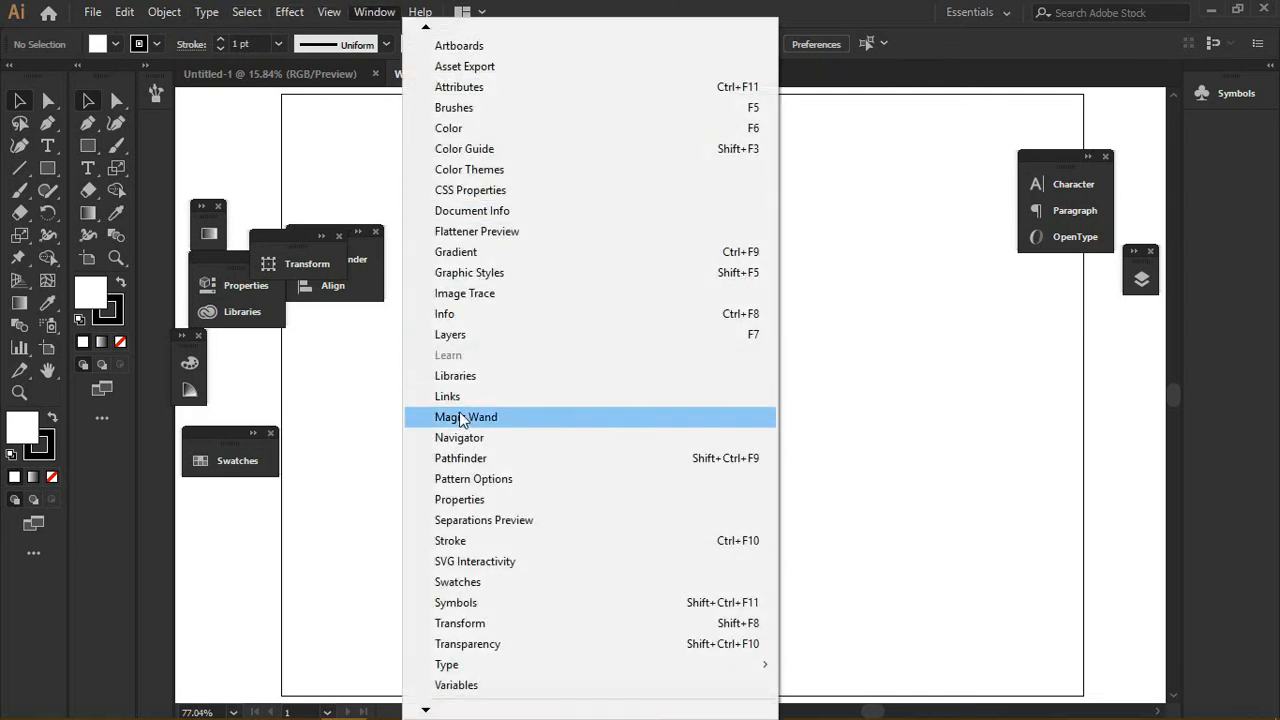
pyautogui.click(440, 584)
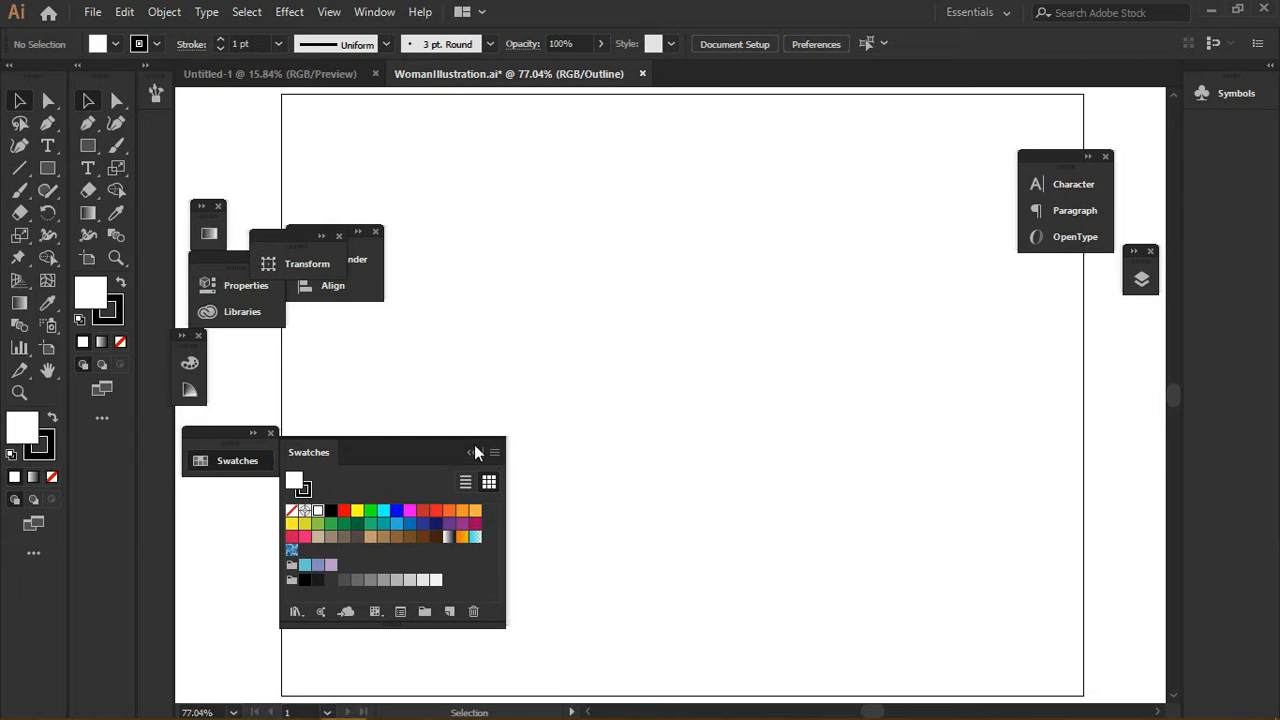
pyautogui.click(472, 451)
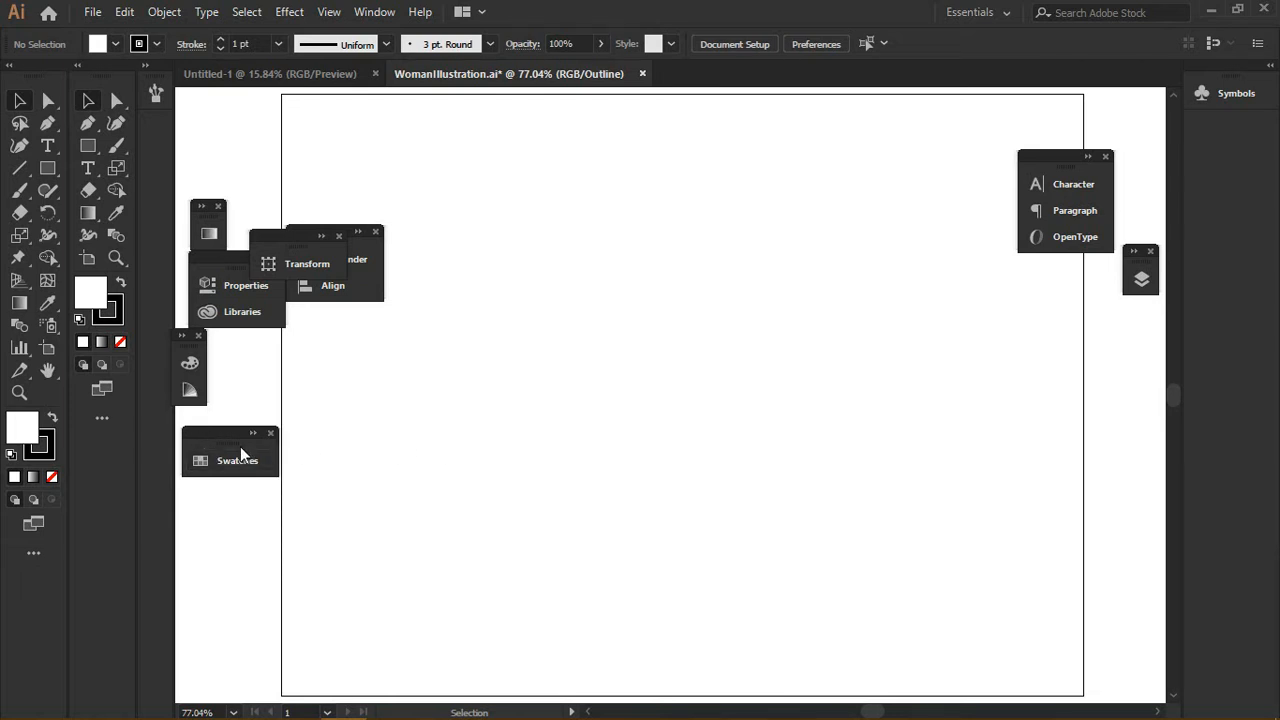
# - Stack the floating panels: Swatches under the color icons, Transform under Libraries, and Pathfinder/Align above Gradient
pyautogui.moveTo(243, 449); pyautogui.dragTo(245, 423)
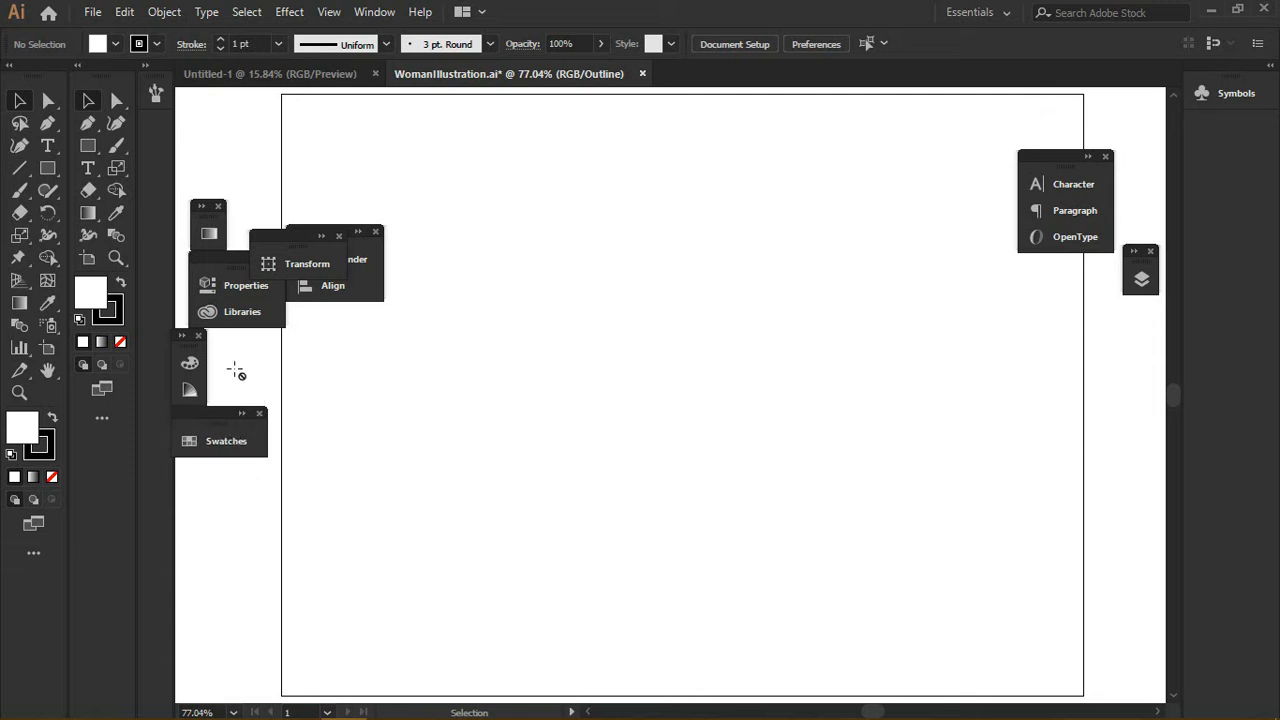
pyautogui.moveTo(294, 243); pyautogui.dragTo(238, 343)
pyautogui.moveTo(343, 250); pyautogui.dragTo(237, 138)
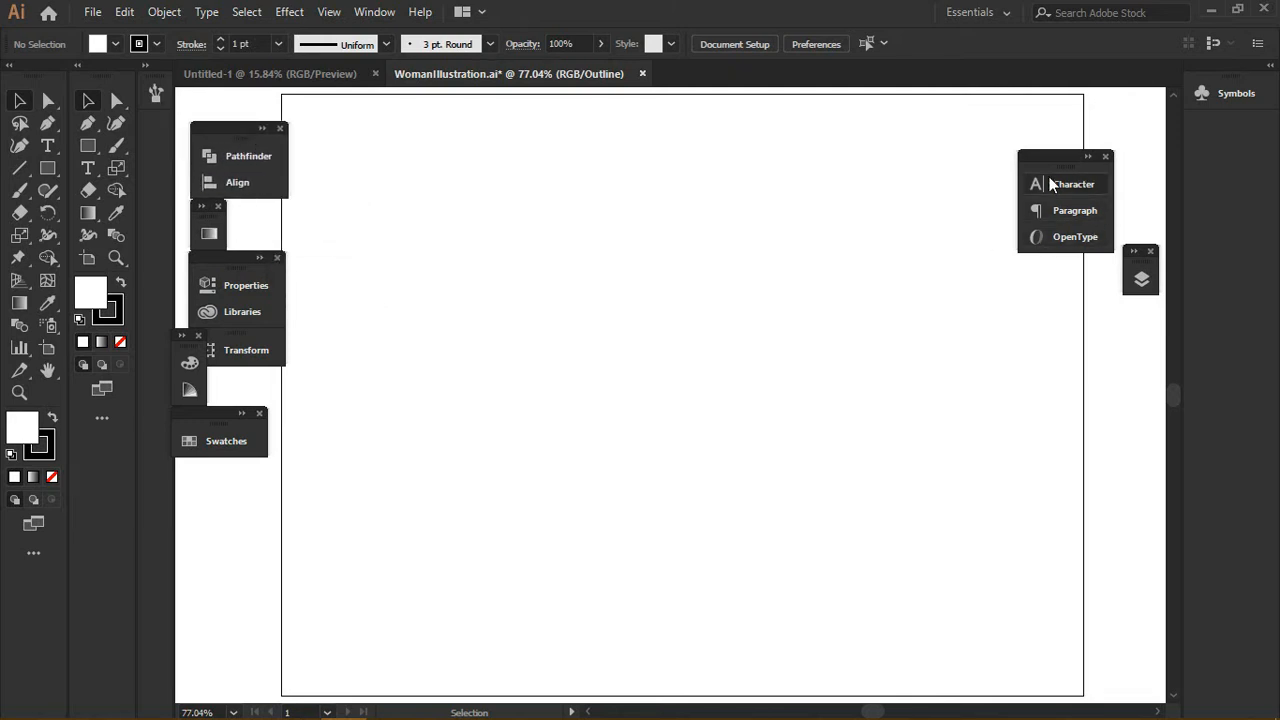
# - Switch back to the Painting workspace, move the floating Layers panel higher over the canvas, and deselect the active layer
pyautogui.click(968, 12)
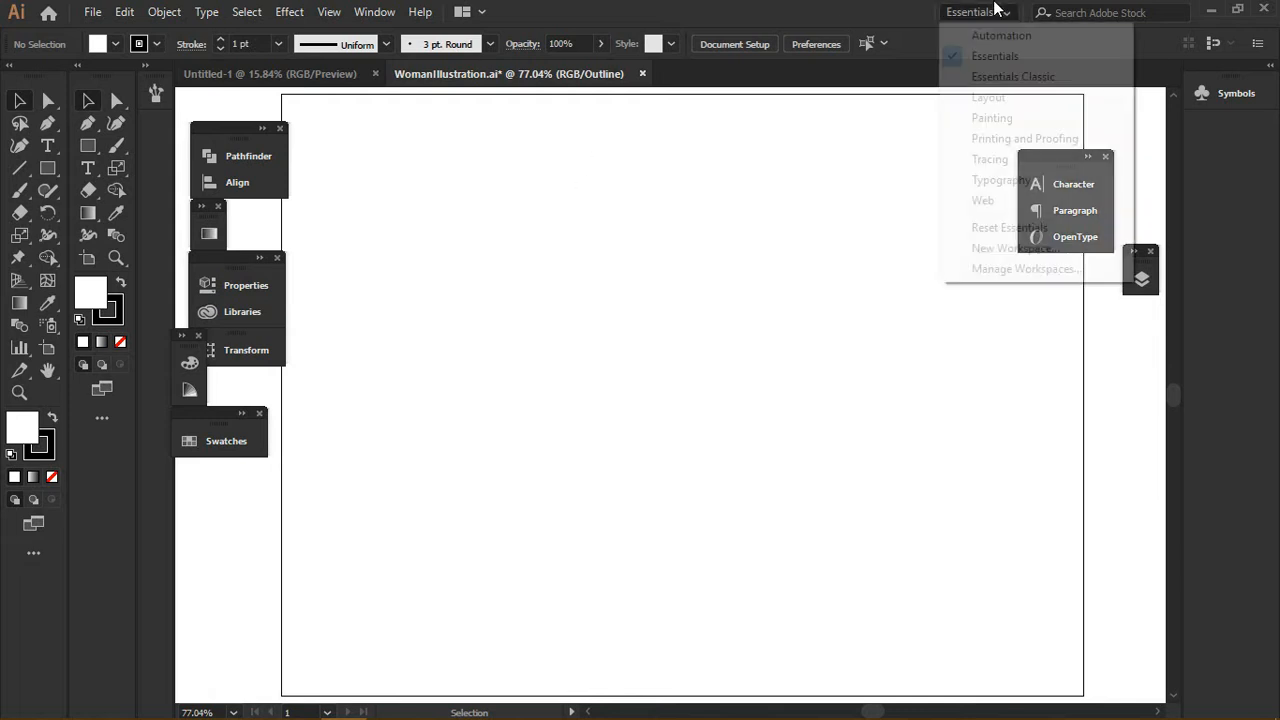
pyautogui.click(1013, 117)
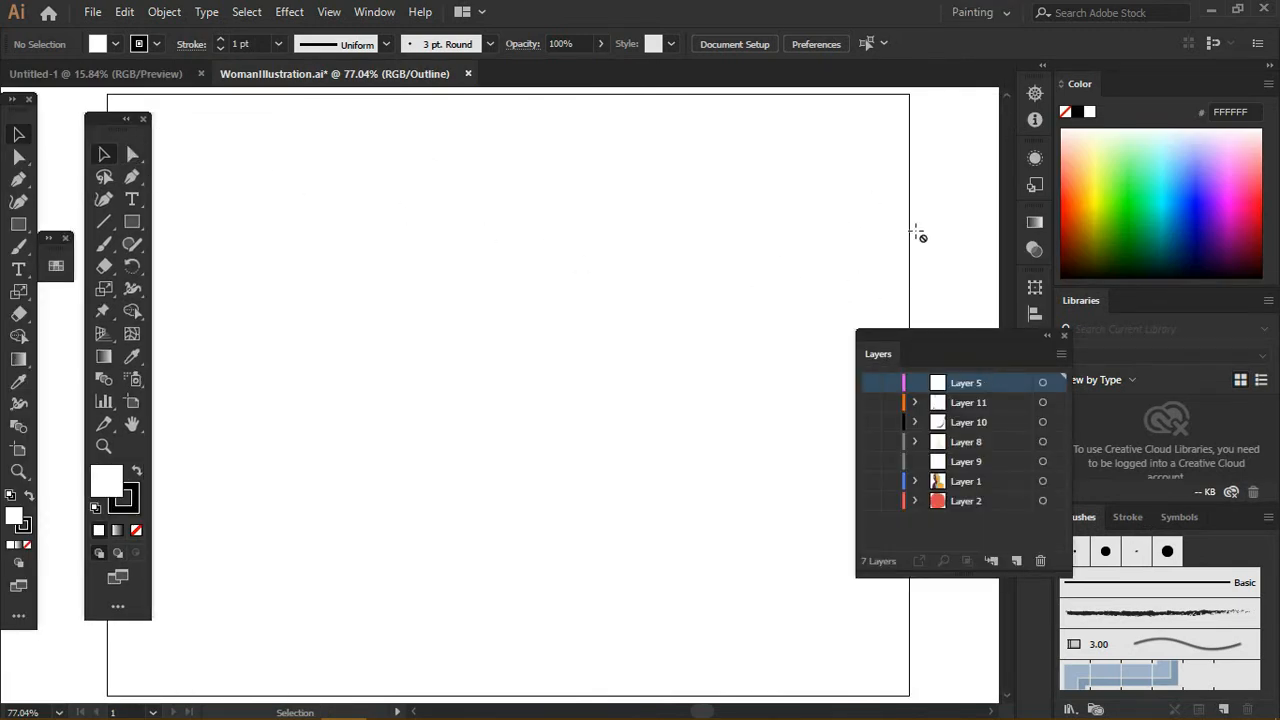
pyautogui.moveTo(1006, 336); pyautogui.dragTo(949, 208)
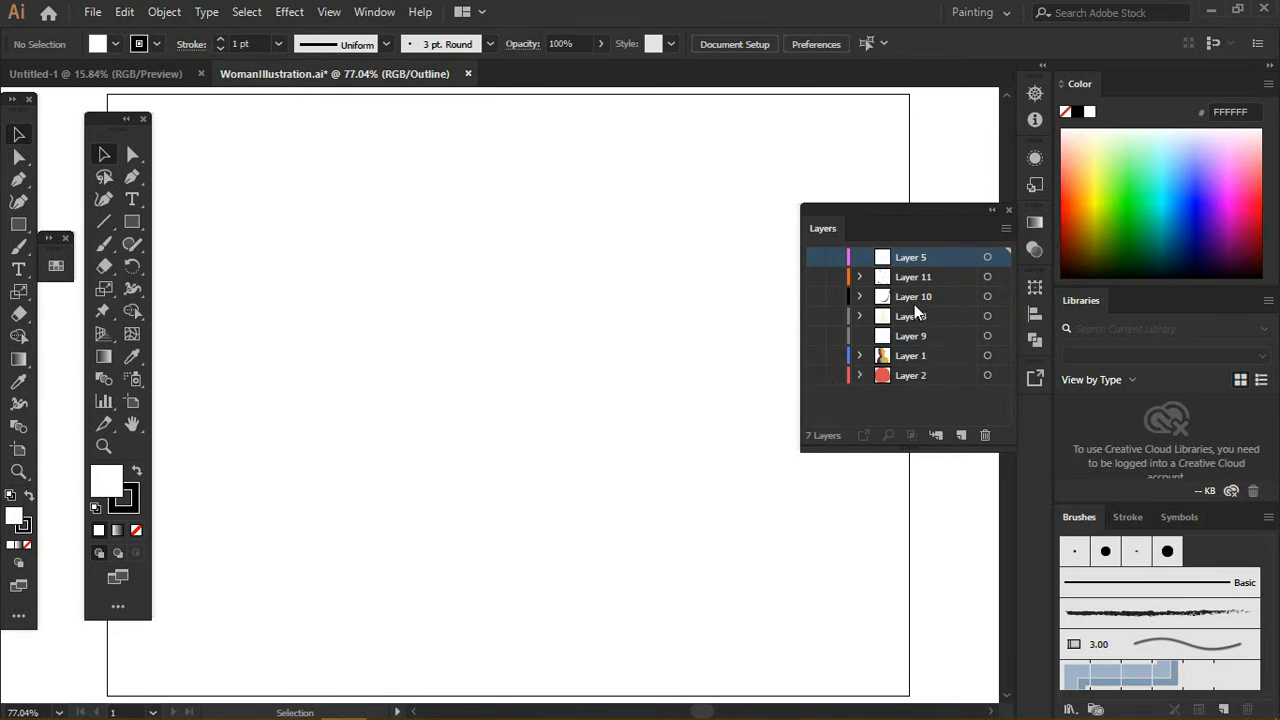
pyautogui.click(914, 392)
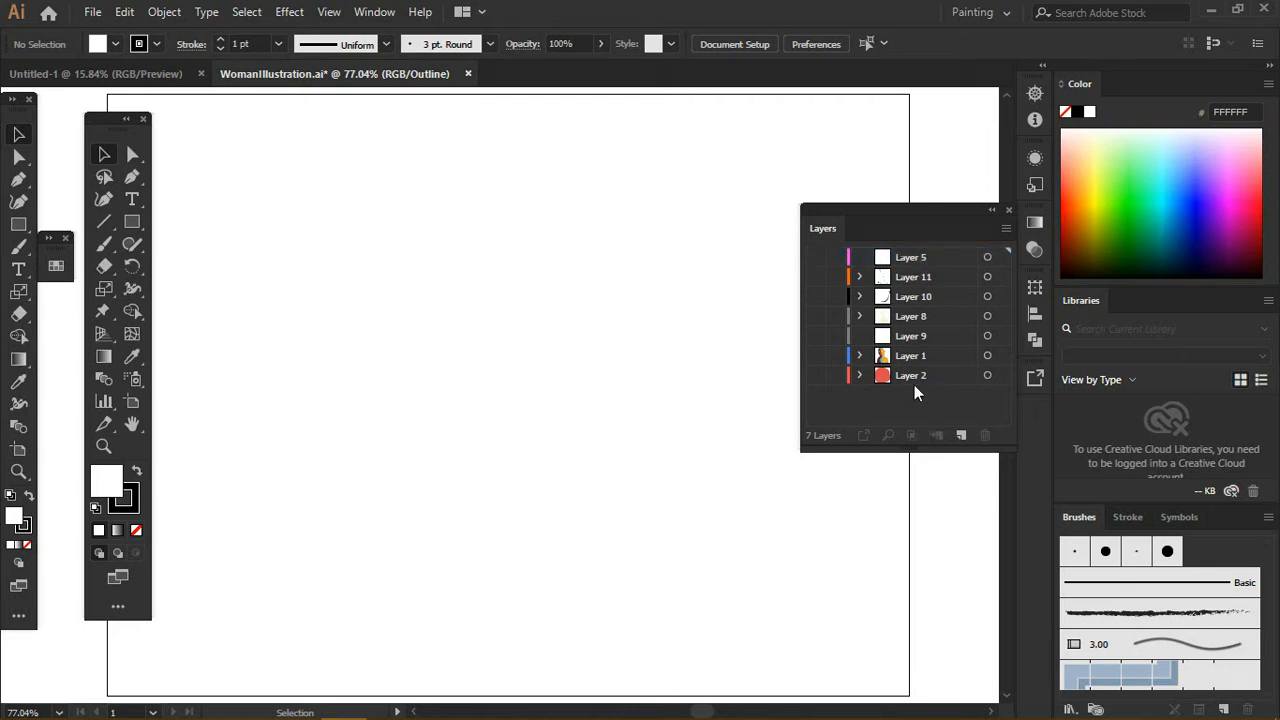
# - Expand and collapse Layer 11, Layer 2 and Layer 1 to examine the objects they contain
pyautogui.click(859, 277)
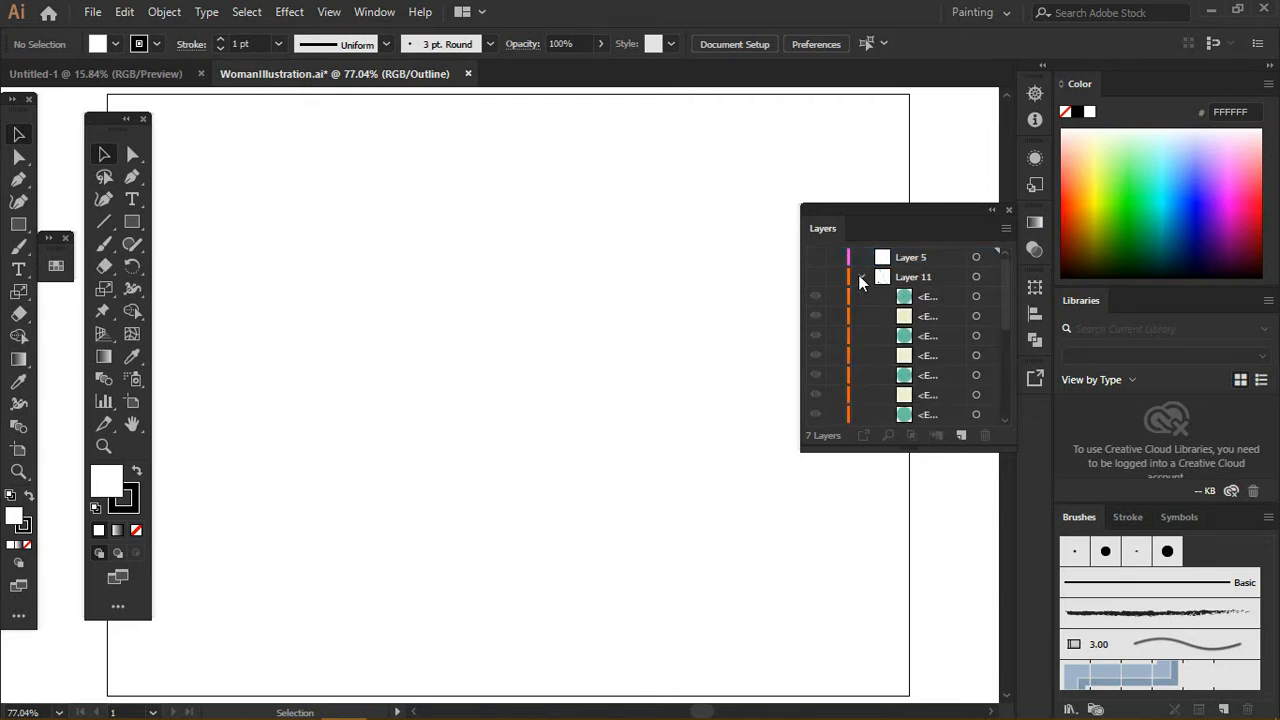
pyautogui.moveTo(1006, 278); pyautogui.dragTo(955, 262)
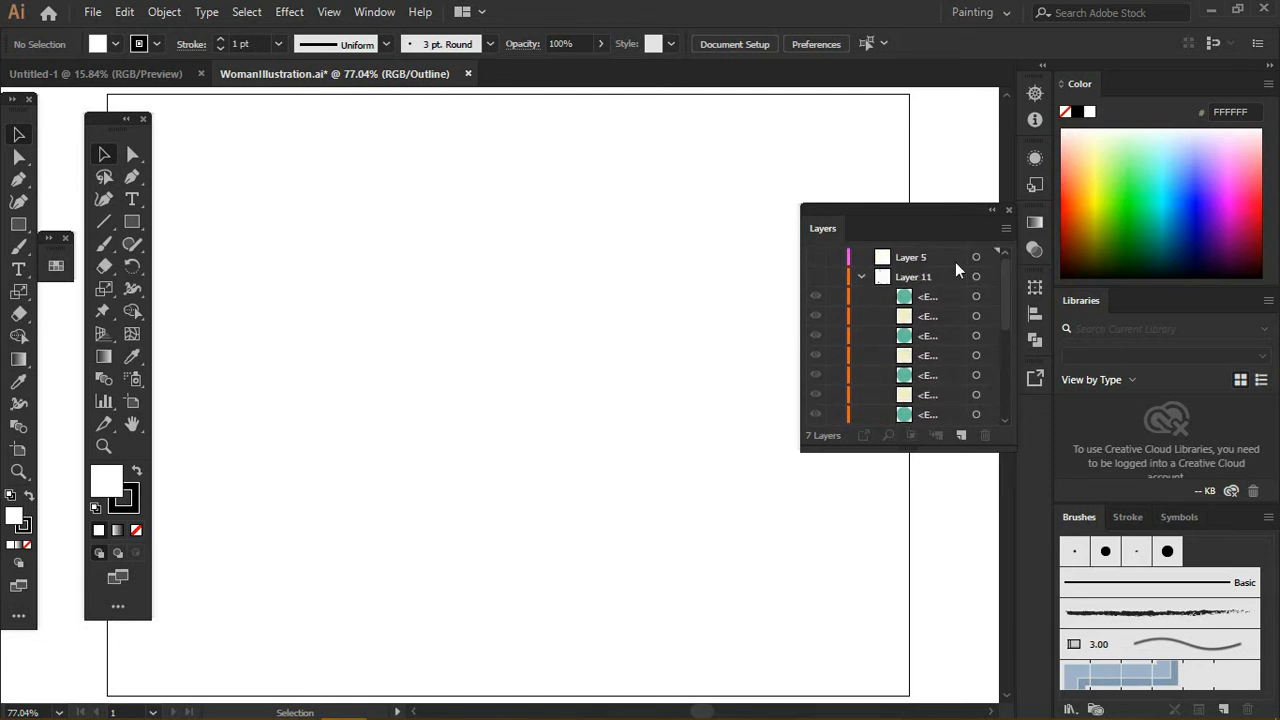
pyautogui.click(862, 278)
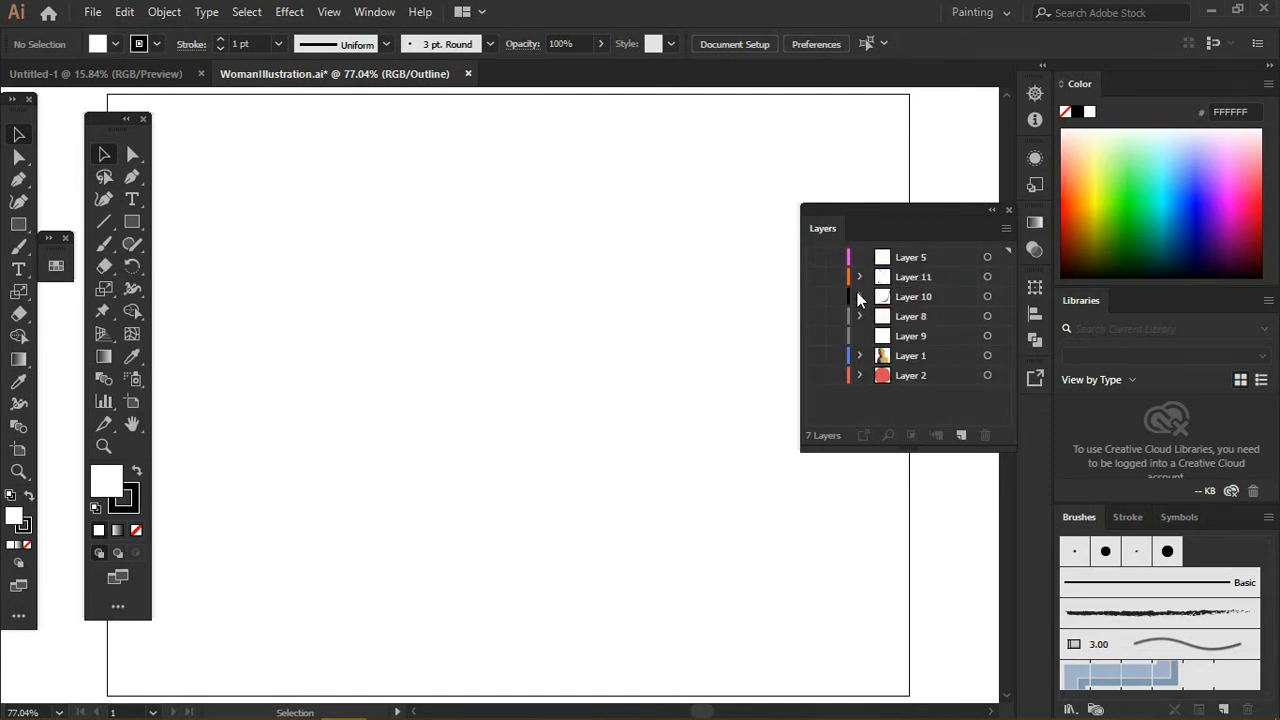
pyautogui.click(858, 376)
pyautogui.click(858, 376)
pyautogui.click(859, 355)
pyautogui.click(859, 355)
# - Expand Layer 2, select the path inside it, and try to move that path within the layer stack
pyautogui.click(860, 375)
pyautogui.click(920, 395)
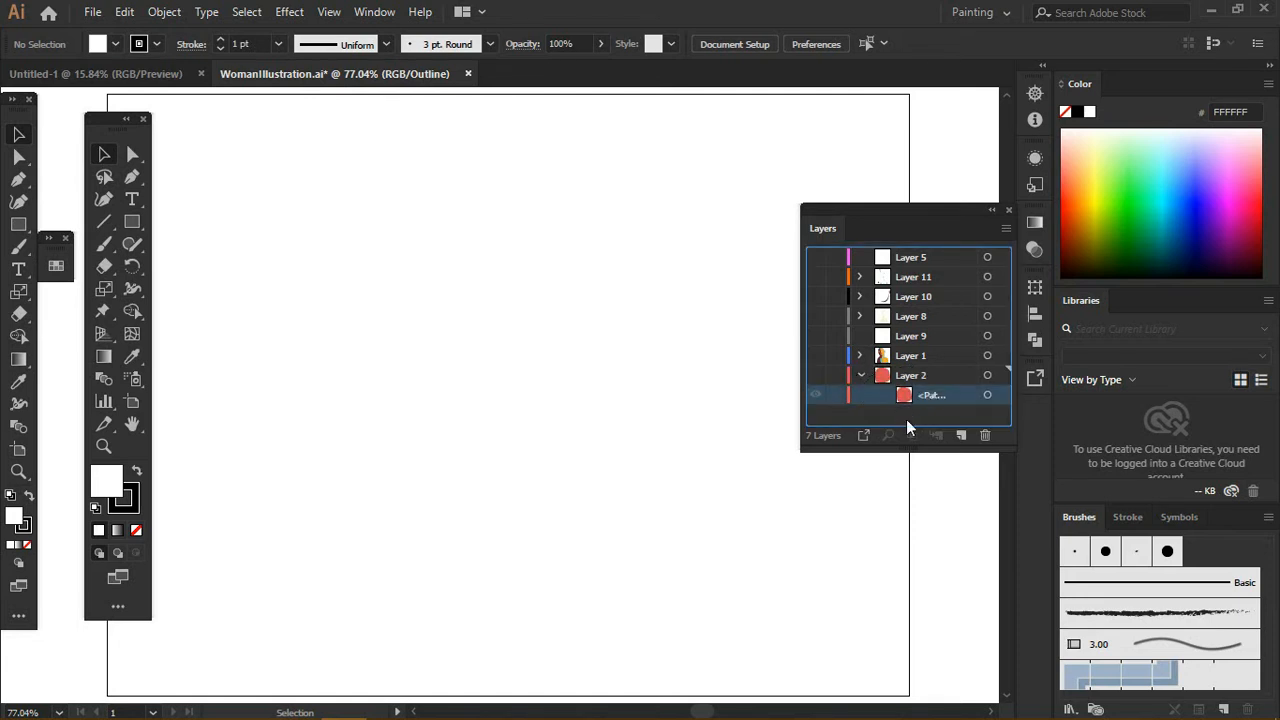
pyautogui.moveTo(915, 403)
pyautogui.mouseDown()
pyautogui.moveTo(928, 364)
pyautogui.moveTo(926, 380)
pyautogui.mouseUp()
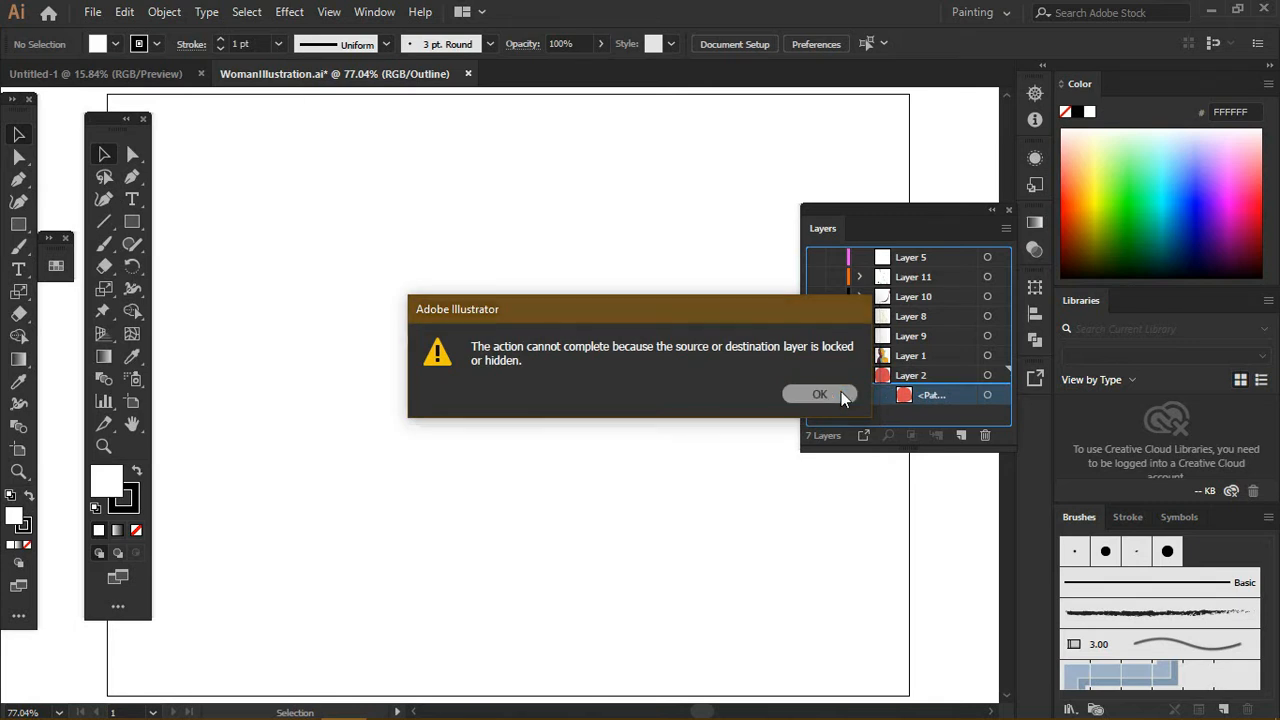
pyautogui.click(838, 395)
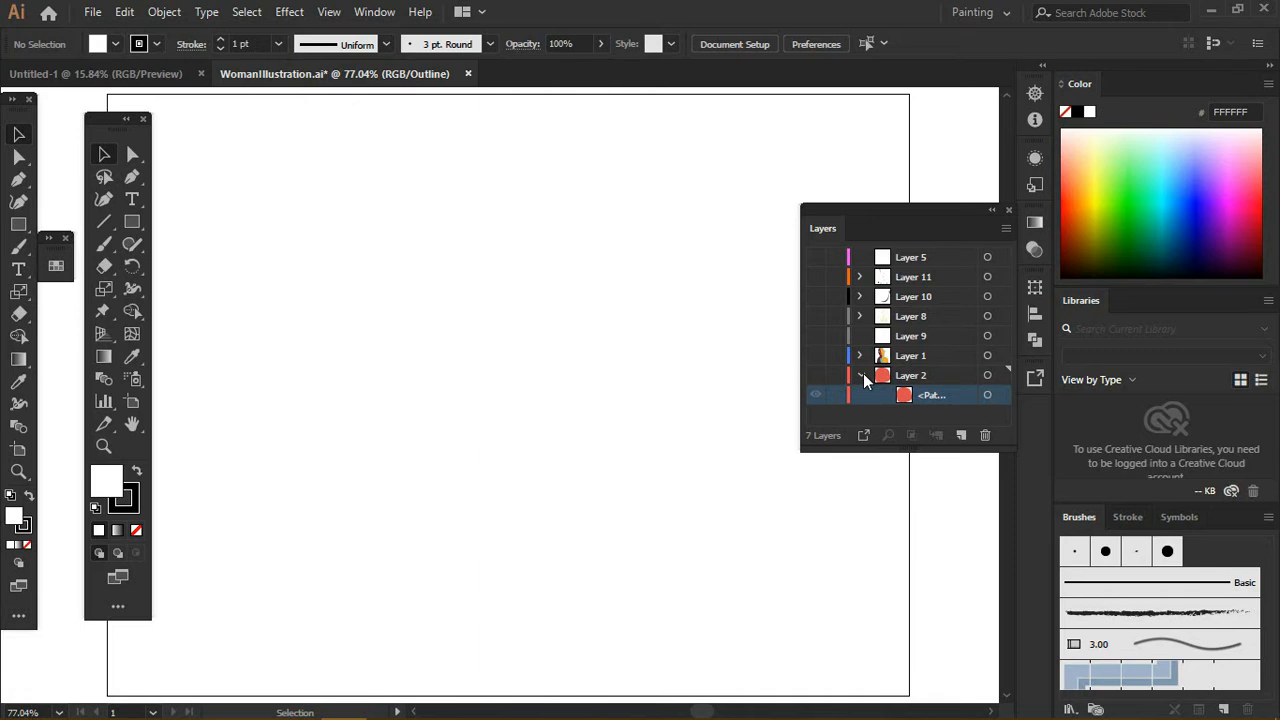
# - Make Layer 2 visible and return the artwork from Outline view to Preview
pyautogui.click(815, 375)
pyautogui.hotkey('ctrl', 'y')
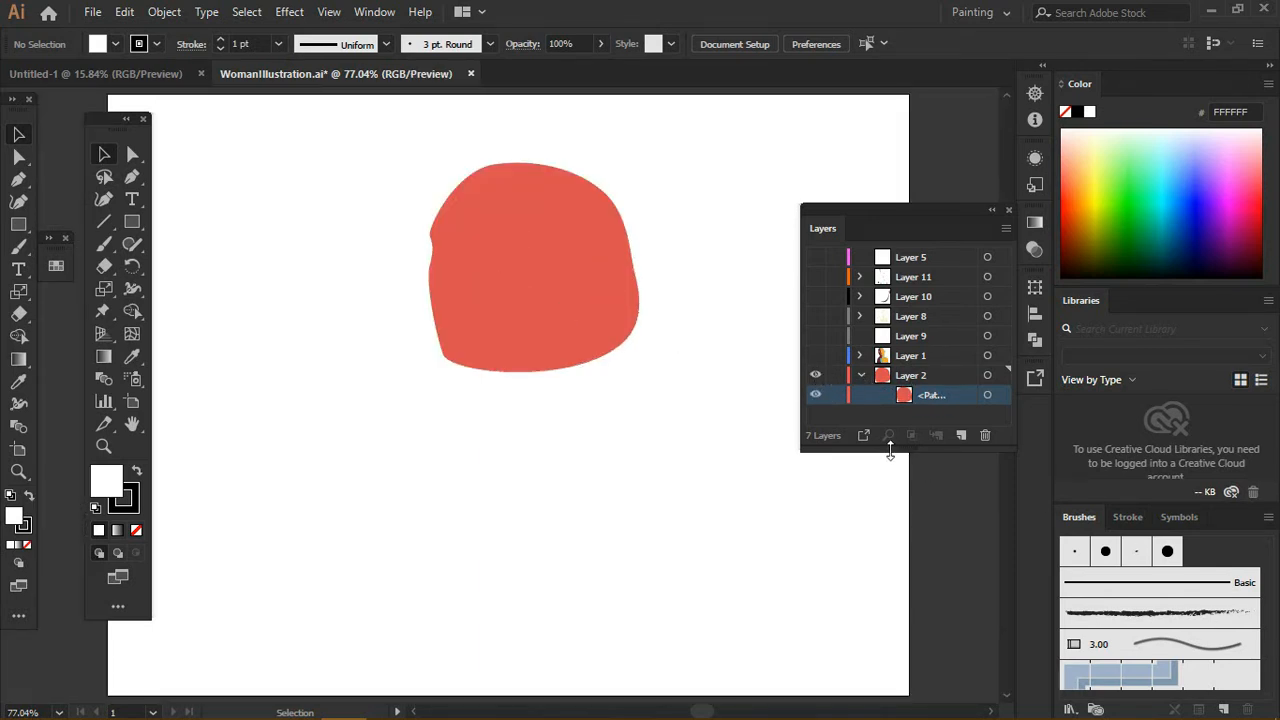
# - Try moving the red path from Layer 2 into Layer 1, make Layer 1 visible to compare the artwork, and undo the path move
pyautogui.click(859, 375)
pyautogui.click(859, 375)
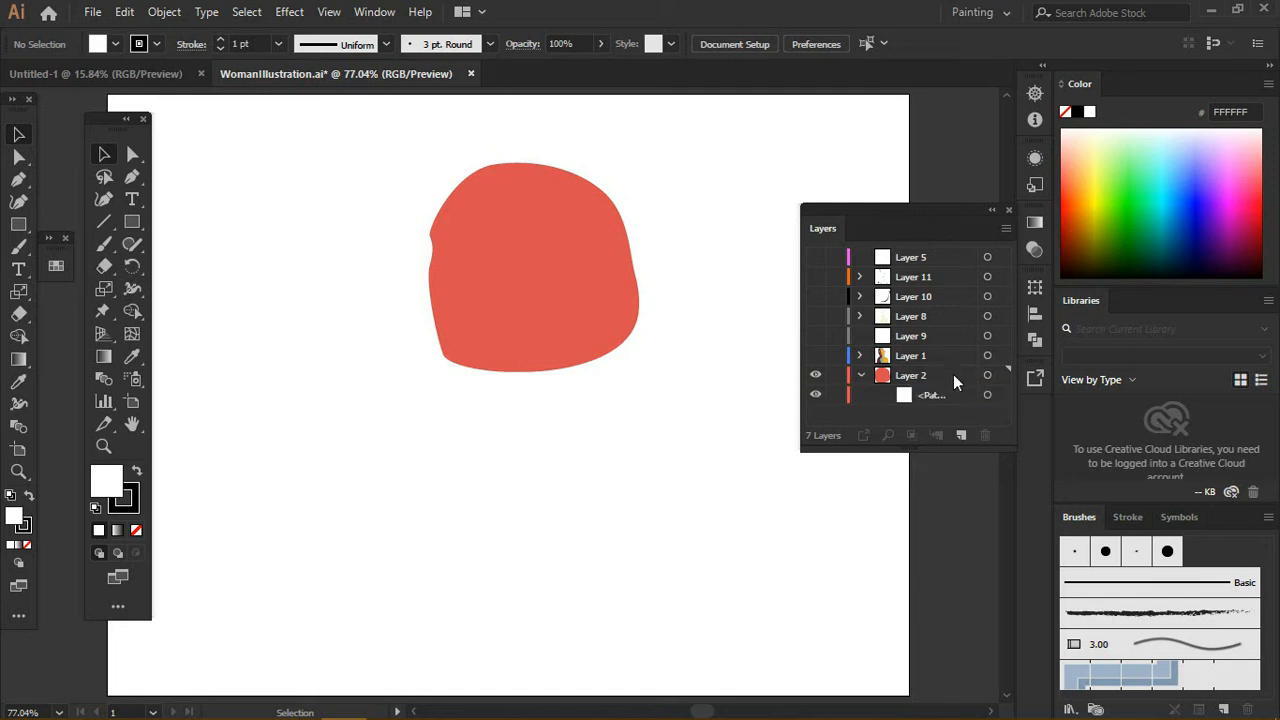
pyautogui.click(942, 396)
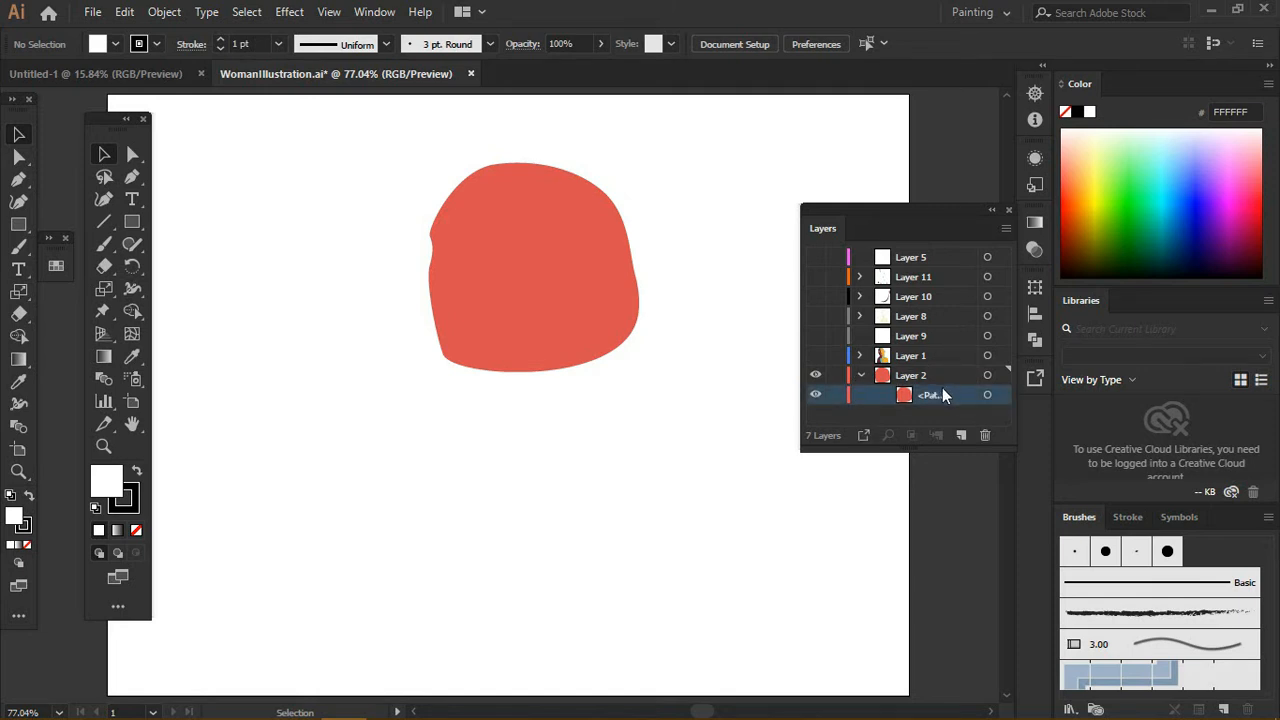
pyautogui.moveTo(941, 396); pyautogui.dragTo(928, 374)
pyautogui.moveTo(941, 374)
pyautogui.mouseDown()
pyautogui.moveTo(936, 397)
pyautogui.moveTo(923, 361)
pyautogui.moveTo(951, 355)
pyautogui.moveTo(940, 363)
pyautogui.mouseUp()
pyautogui.click(816, 355)
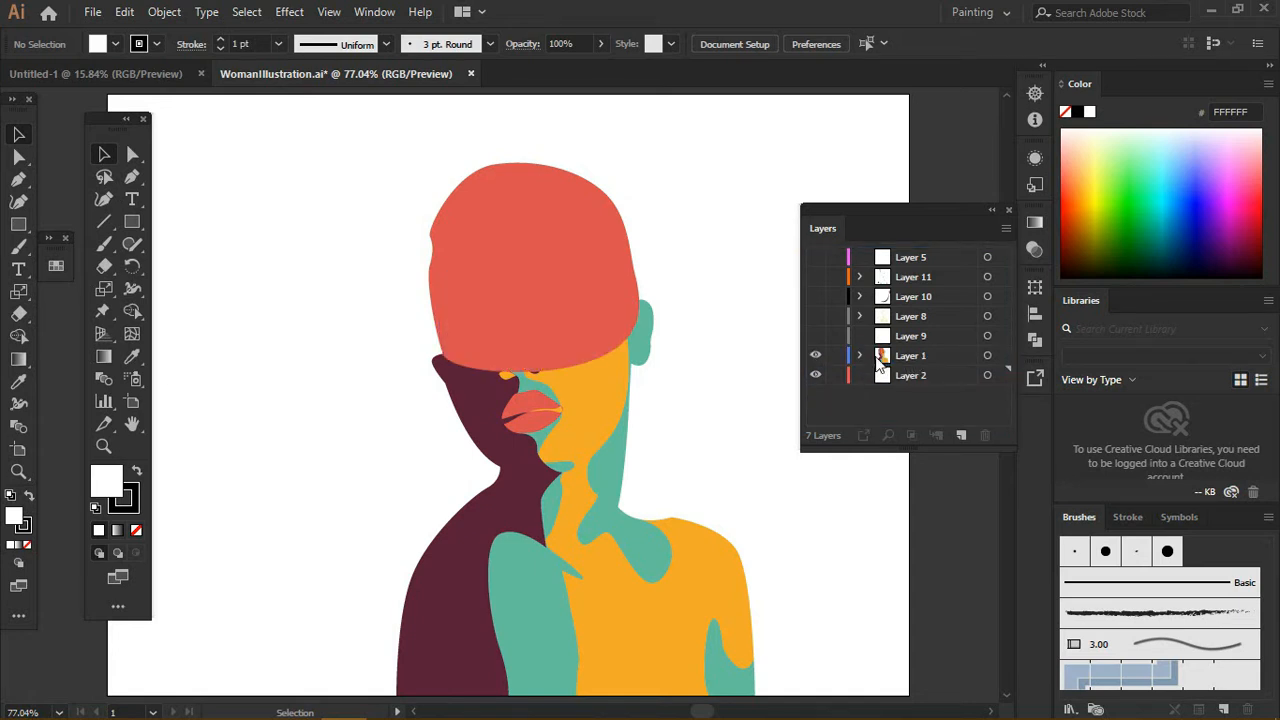
pyautogui.hotkey('ctrl', 'z')
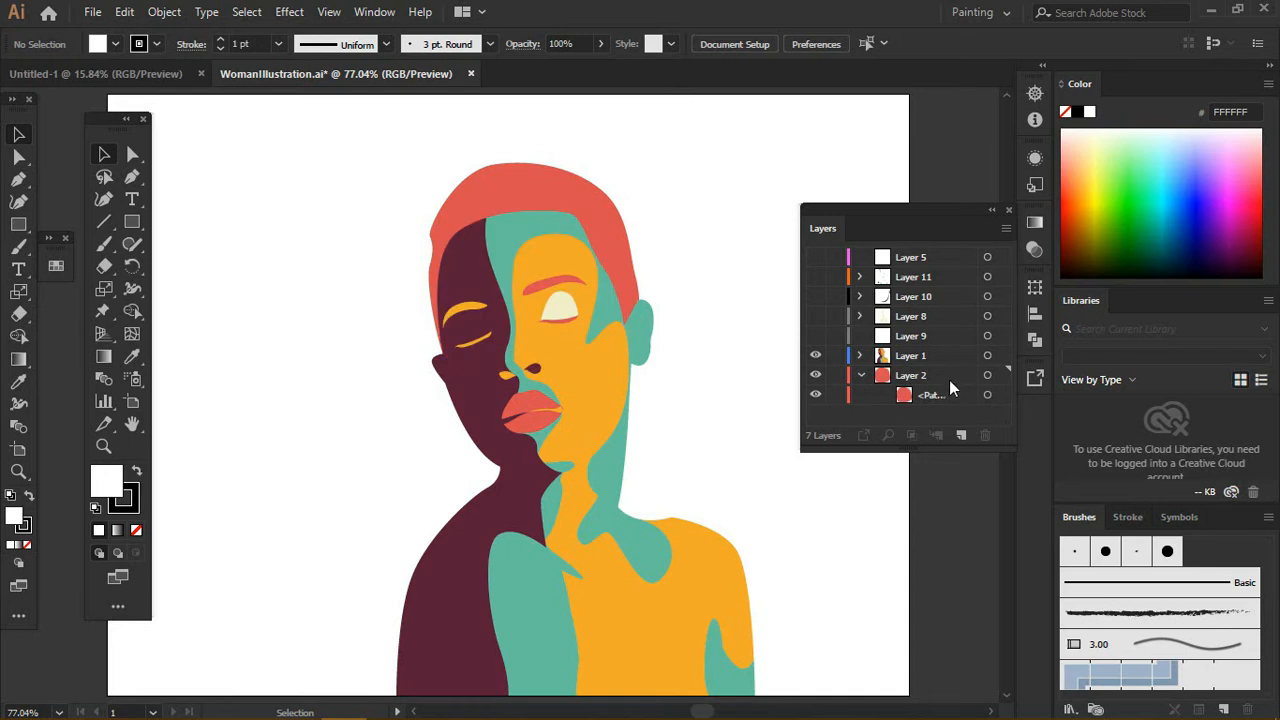
# - Toggle Layer 1 off and on, make Layers 9, 8, 10, 11 and 5 visible, and collapse Layer 2
pyautogui.click(815, 356)
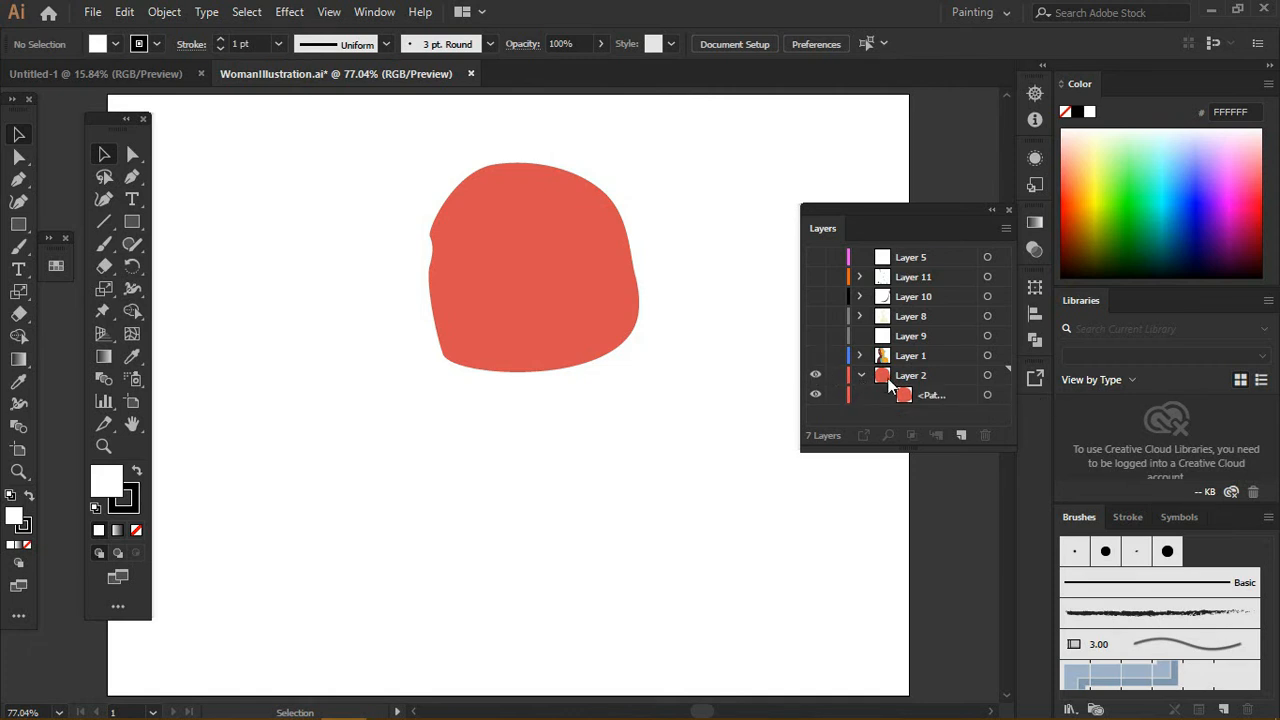
pyautogui.click(816, 355)
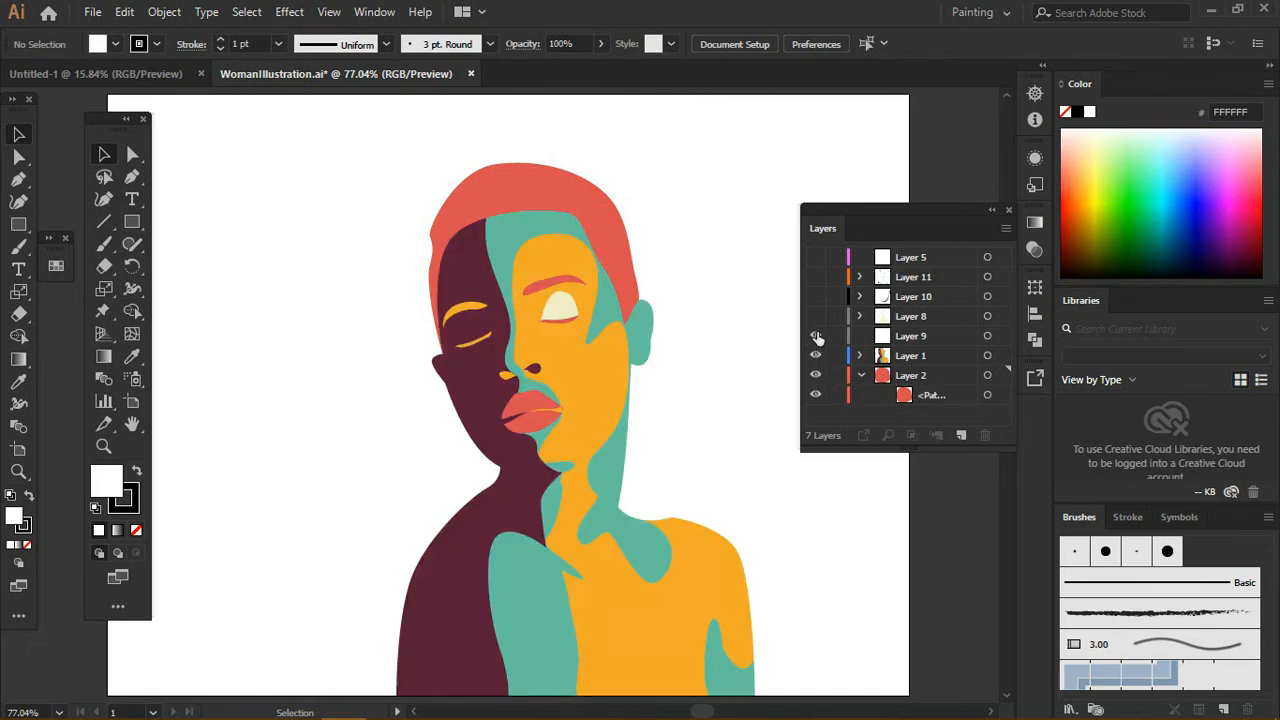
pyautogui.click(815, 335)
pyautogui.click(815, 315)
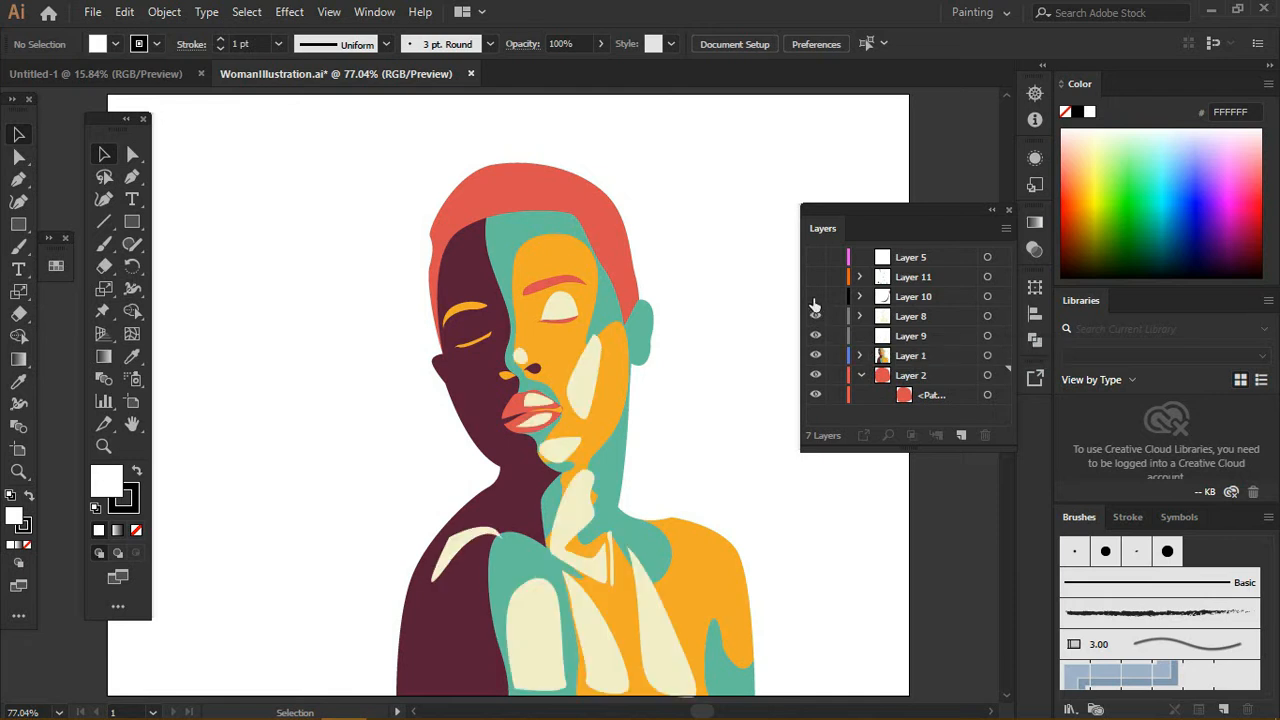
pyautogui.click(815, 296)
pyautogui.click(815, 276)
pyautogui.click(816, 257)
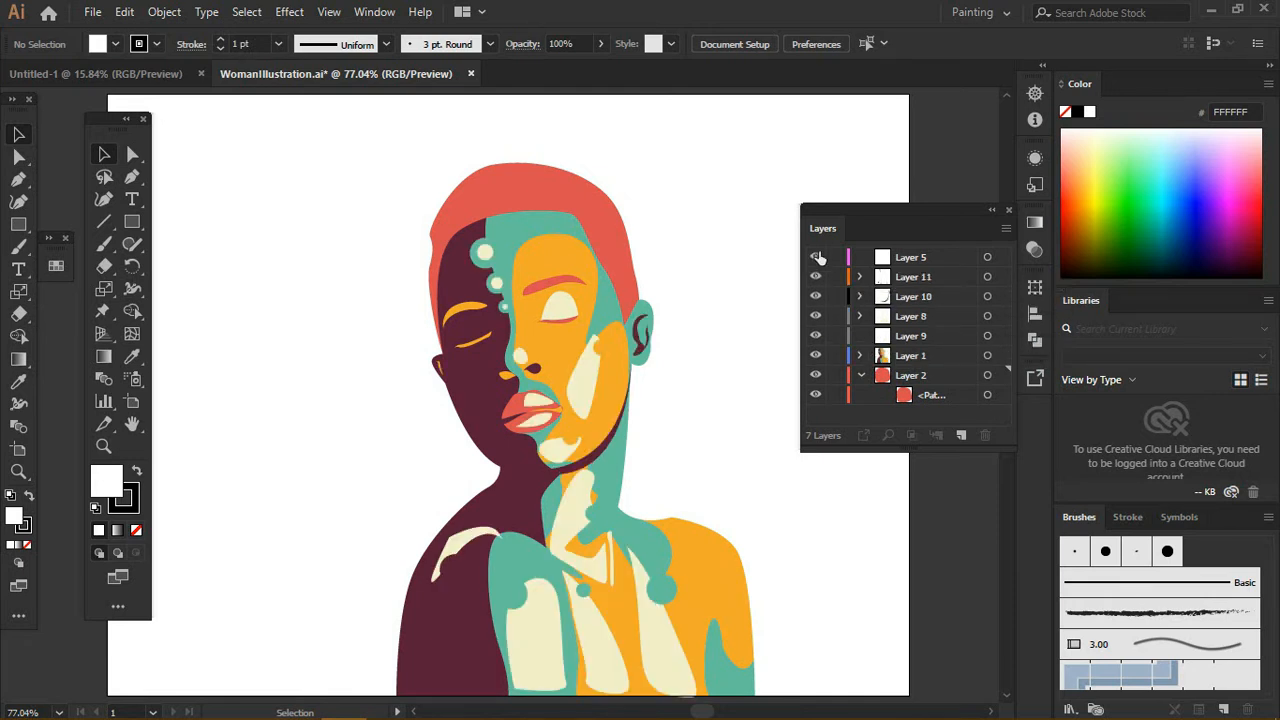
pyautogui.click(860, 378)
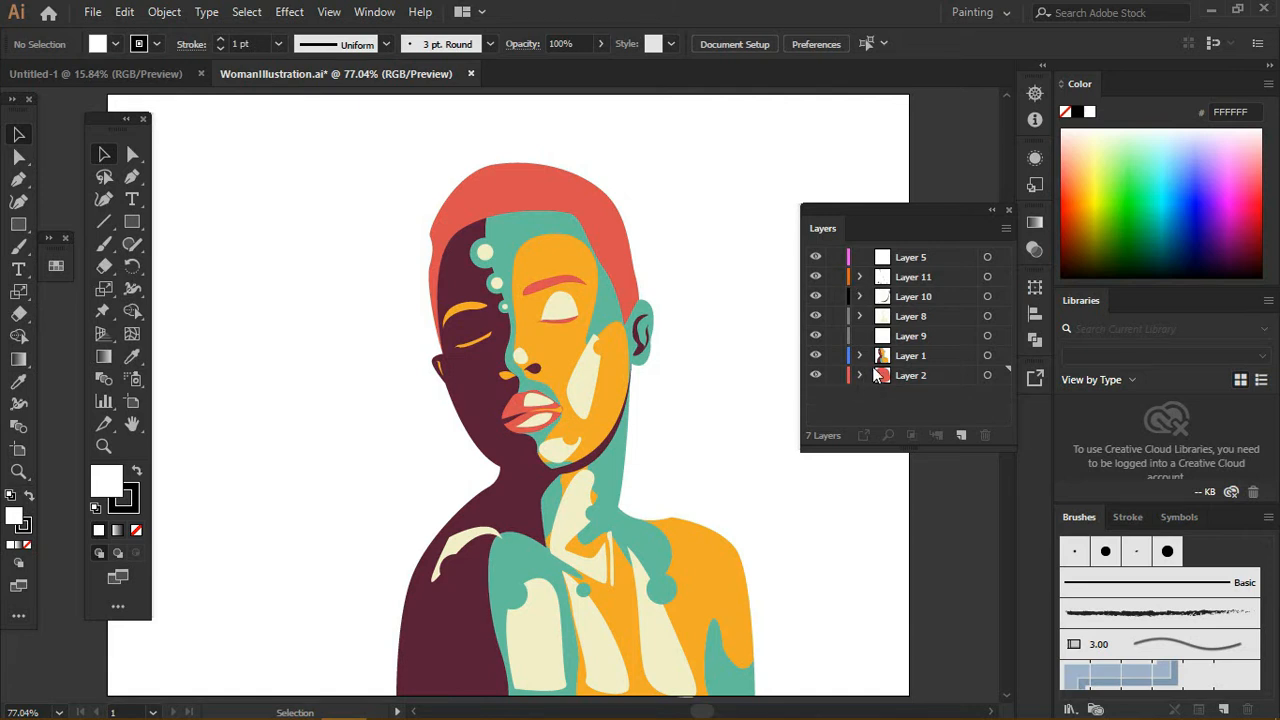
# - Try adding a new layer above Layer 2 and another above Layer 5, undoing each addition
pyautogui.click(957, 434)
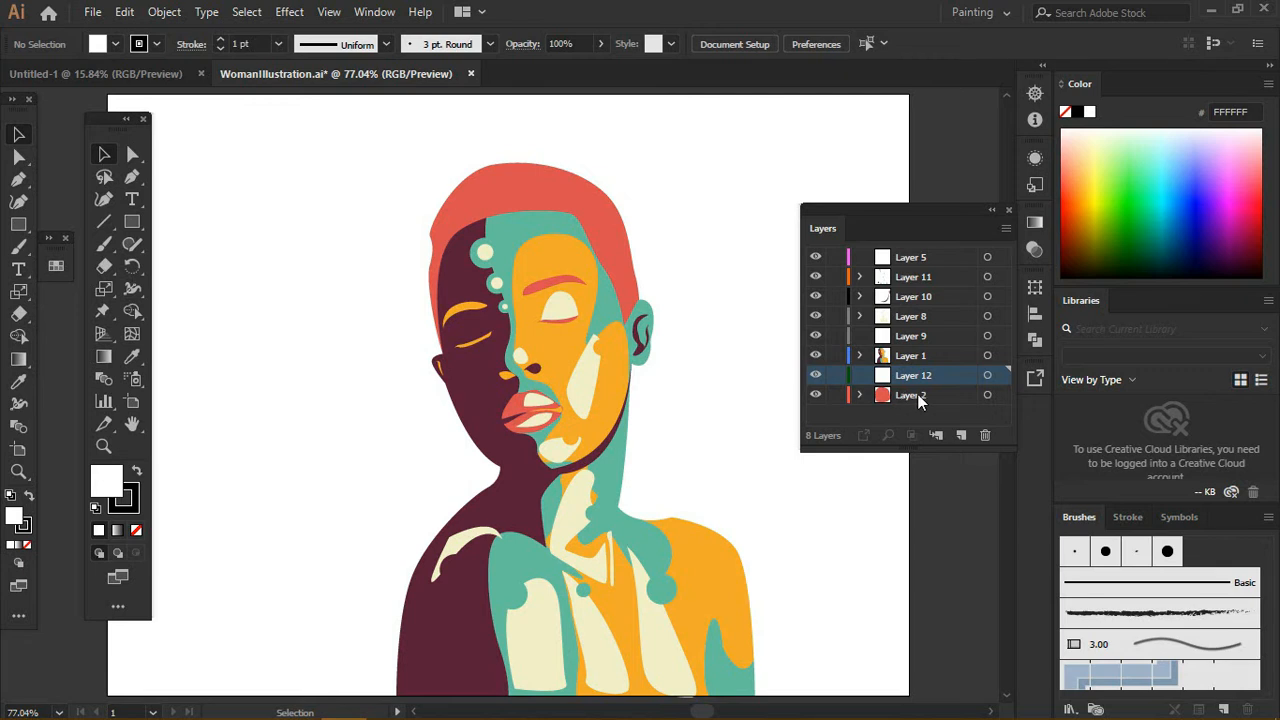
pyautogui.hotkey('ctrl', 'z')
pyautogui.click(934, 257)
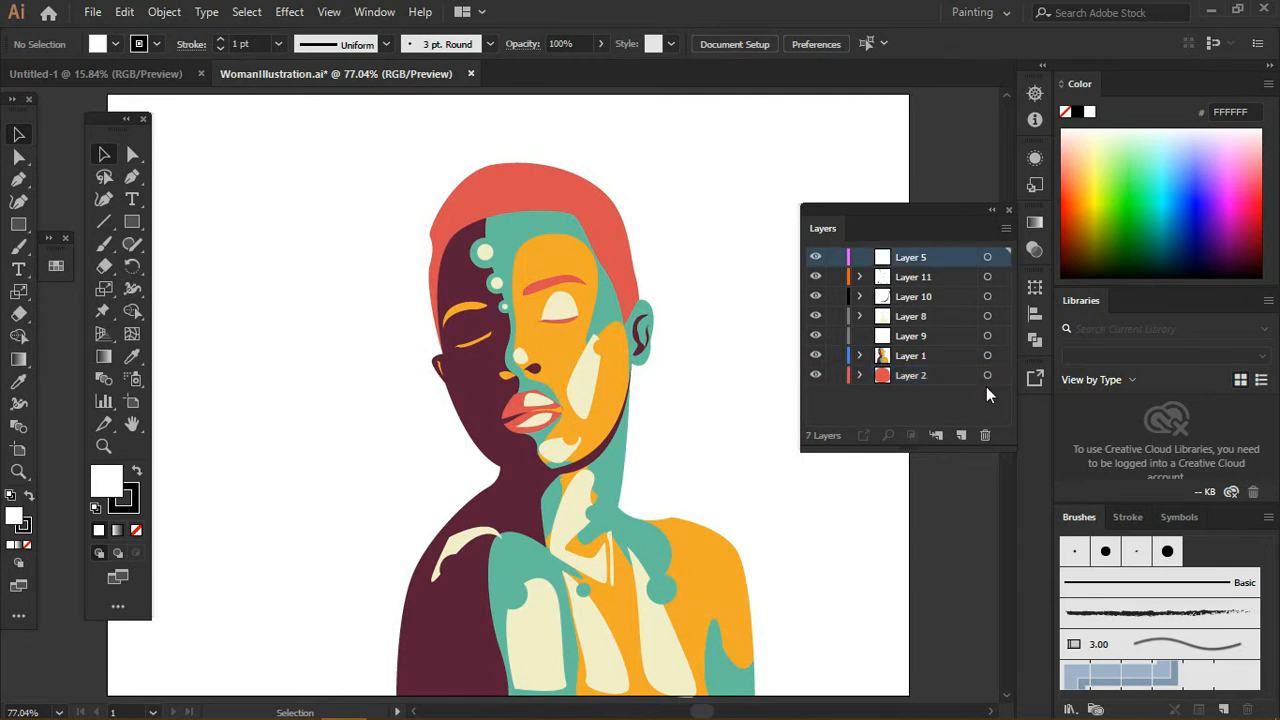
pyautogui.click(961, 435)
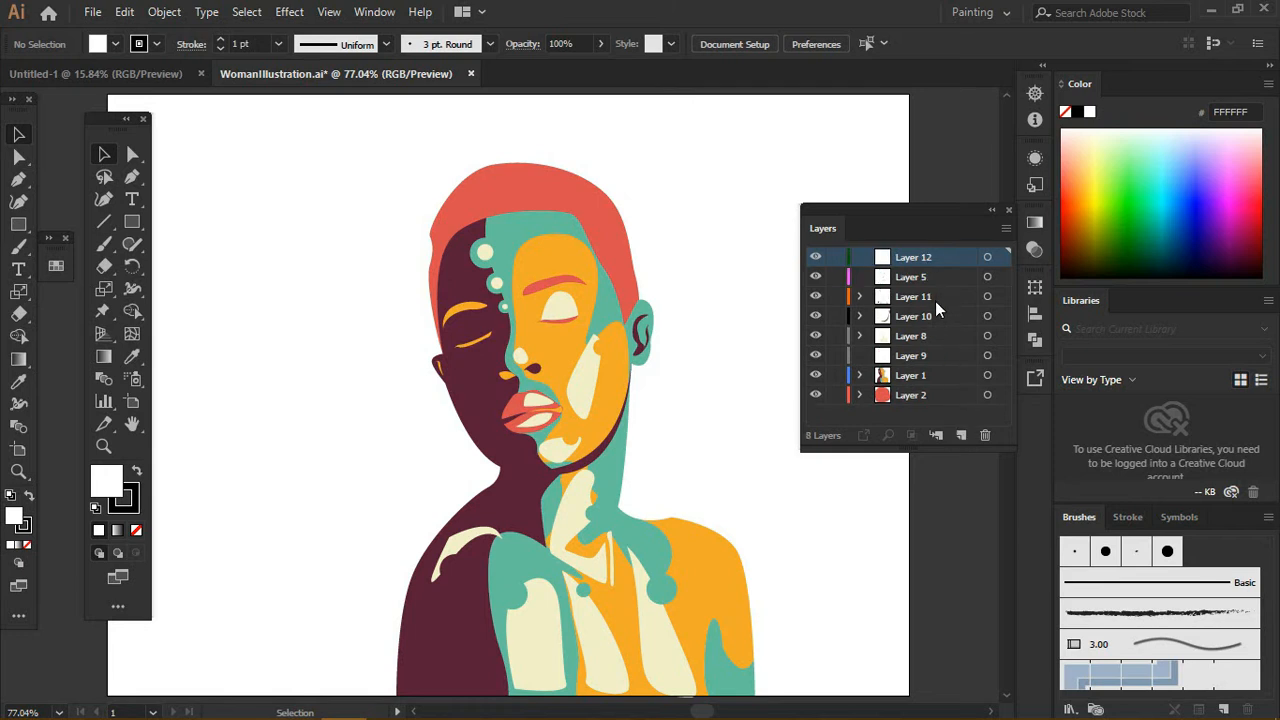
pyautogui.hotkey('ctrl', 'z')
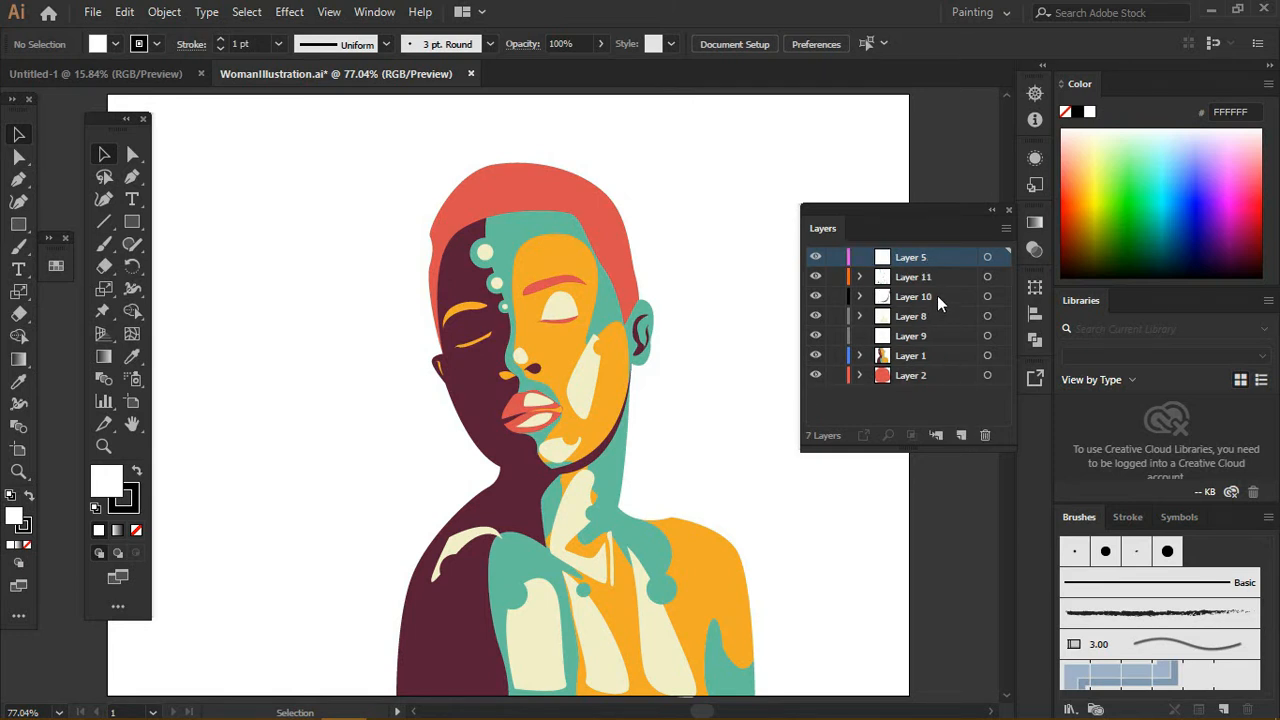
# - Try adding three new layers at the top of the layer stack, and undo all three
pyautogui.click(961, 437)
pyautogui.click(961, 437)
pyautogui.click(961, 437)
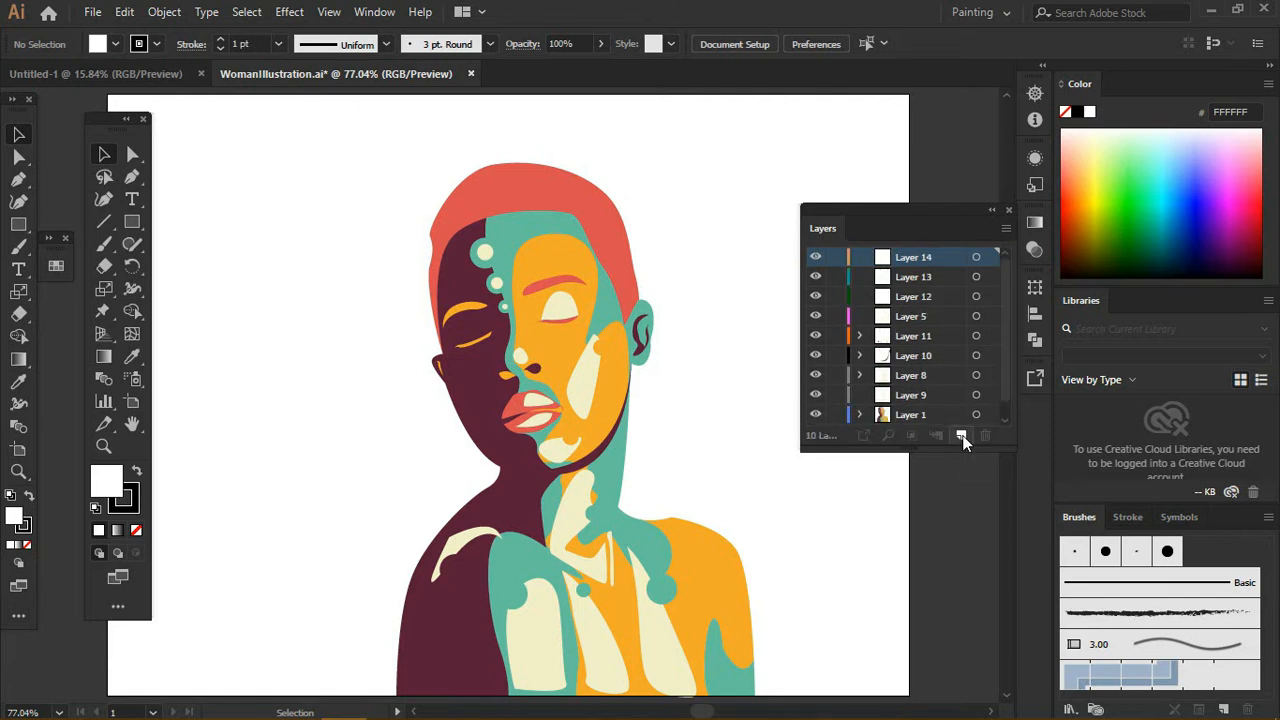
pyautogui.hotkey('ctrl', 'z')
pyautogui.hotkey('ctrl', 'z')
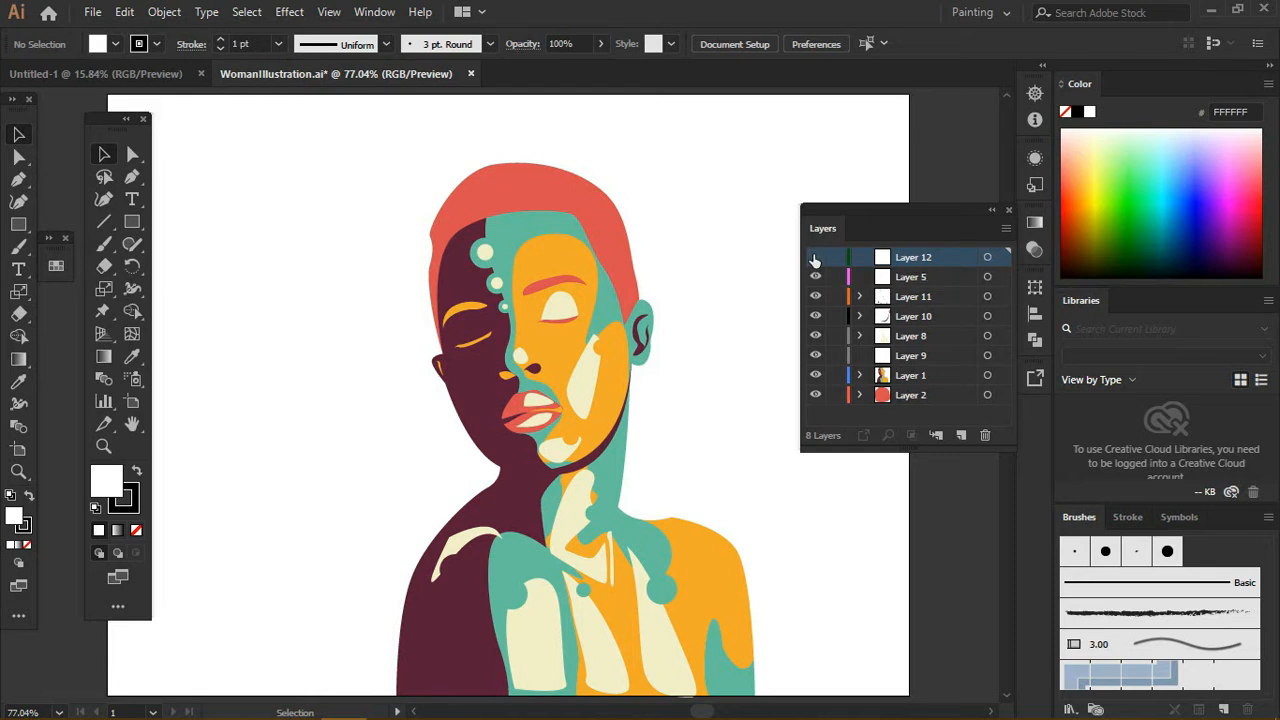
pyautogui.hotkey('ctrl', 'z')
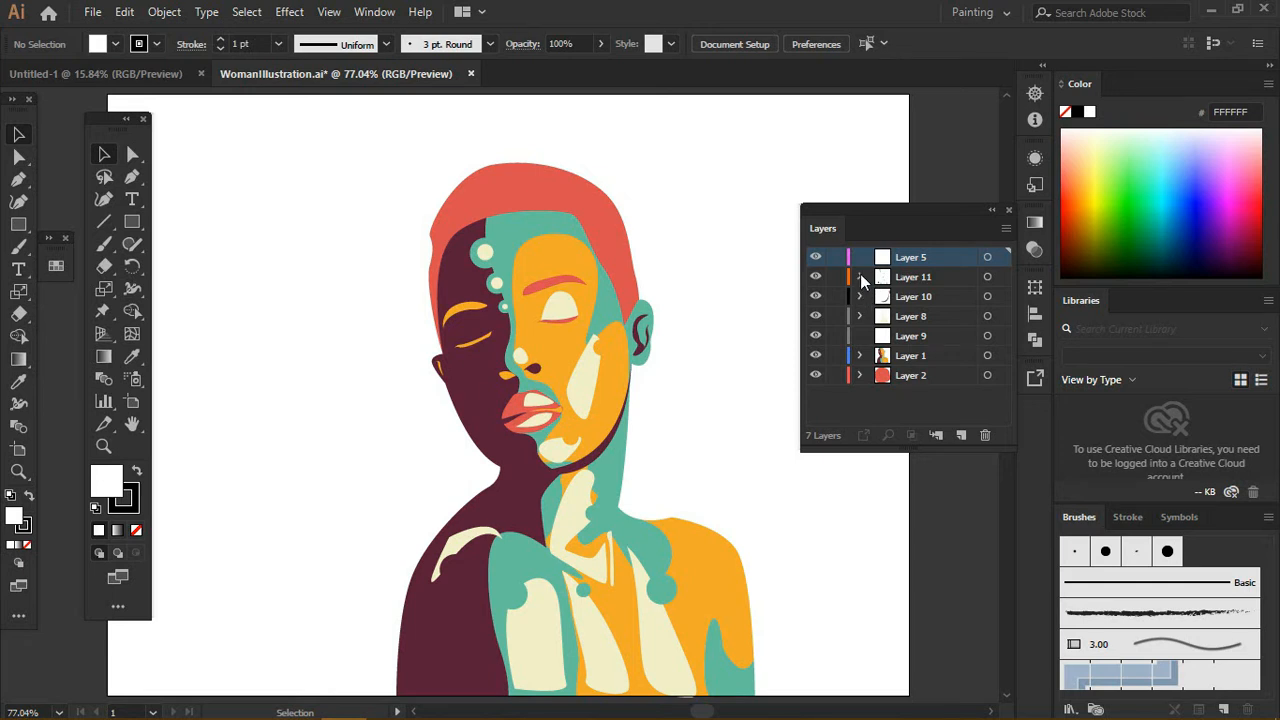
# - Expand Layer 11 and lengthen the floating Layers panel enough to list all of its ellipses
pyautogui.click(859, 277)
pyautogui.moveTo(1005, 266)
pyautogui.mouseDown()
pyautogui.moveTo(1005, 381)
pyautogui.moveTo(1010, 265)
pyautogui.mouseUp()
pyautogui.click(860, 277)
pyautogui.click(859, 277)
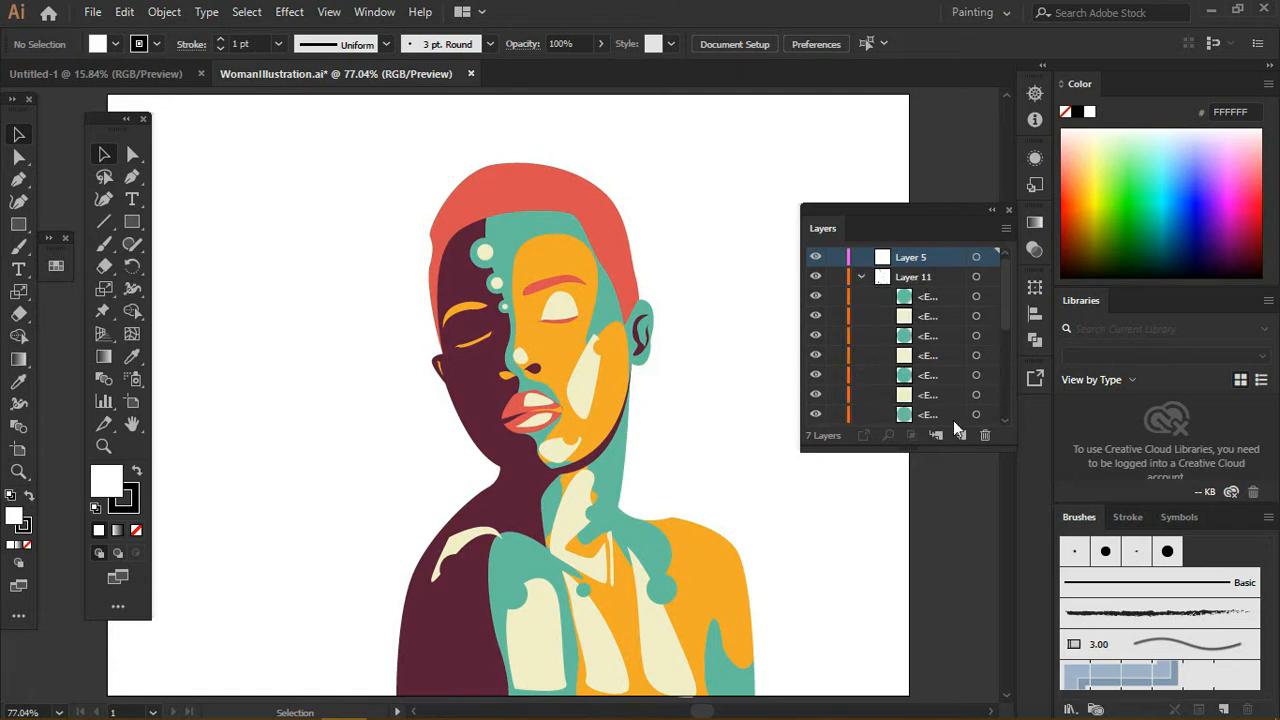
pyautogui.moveTo(924, 446); pyautogui.dragTo(922, 690)
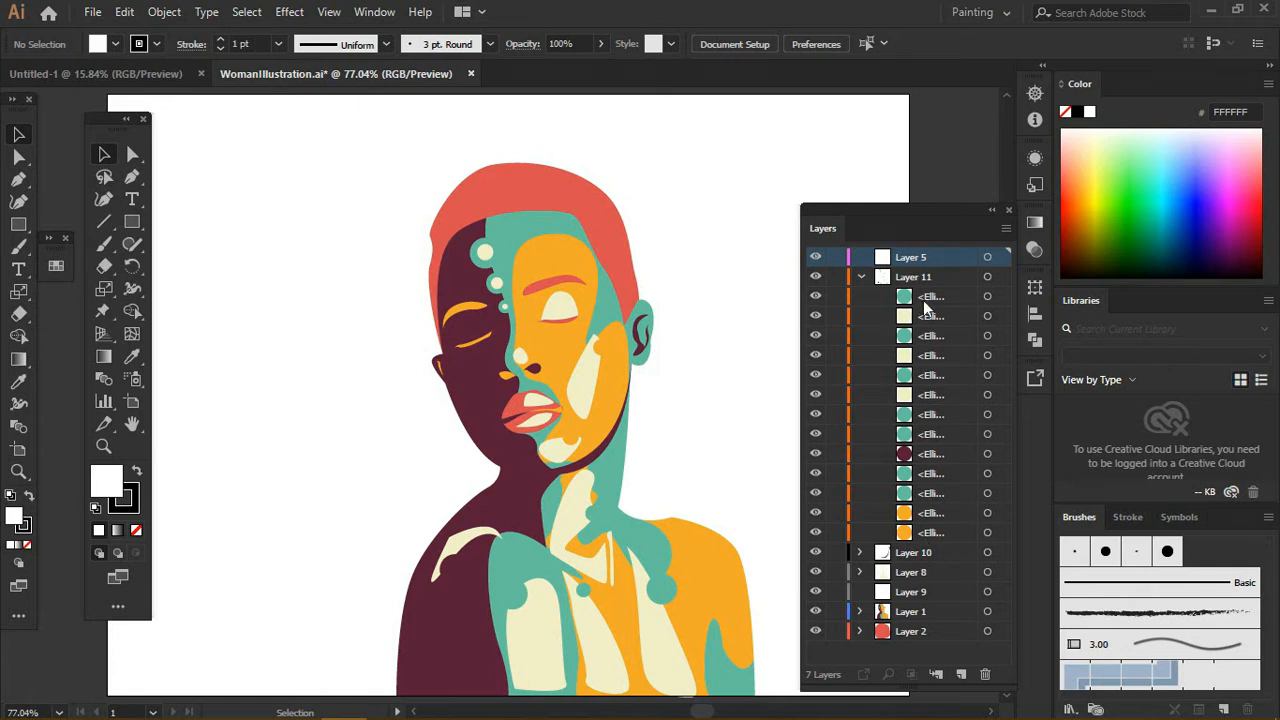
# - Try moving all the ellipses from Layer 11 into Layer 5, inspect Layer 5's contents, and undo the move
pyautogui.click(927, 299)
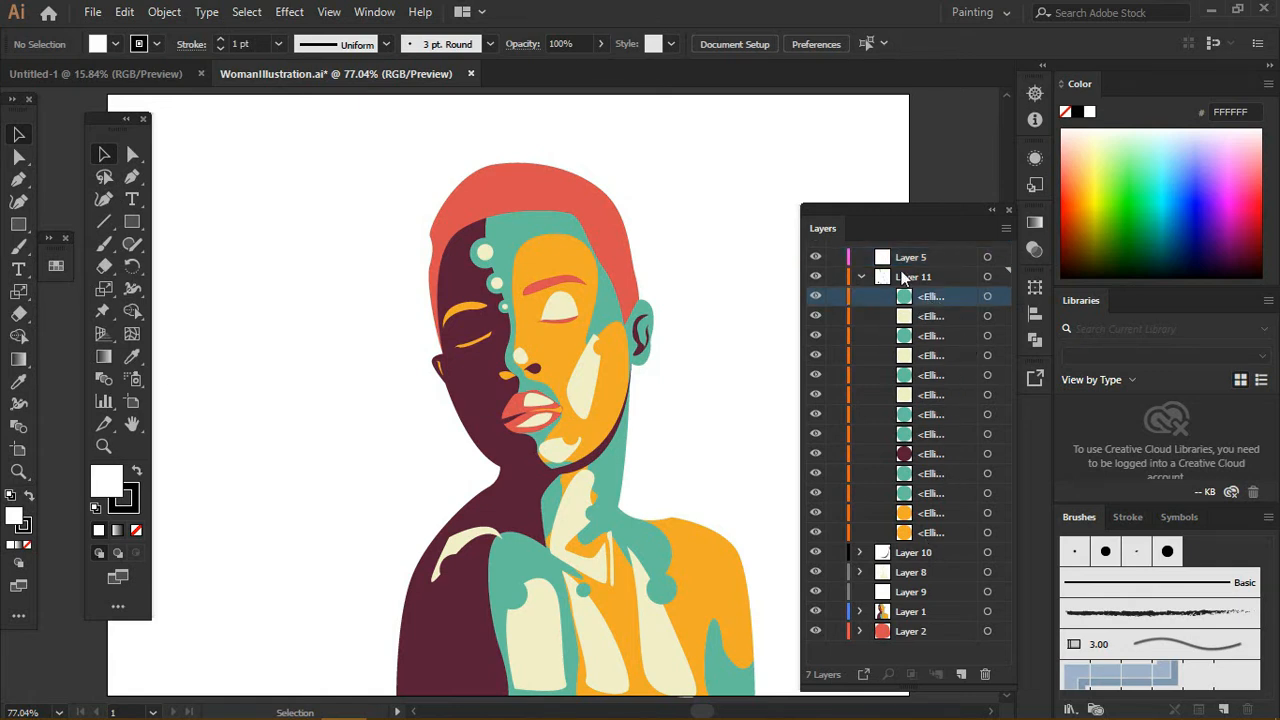
pyautogui.keyDown('shift'); pyautogui.click(937, 533); pyautogui.keyUp('shift')
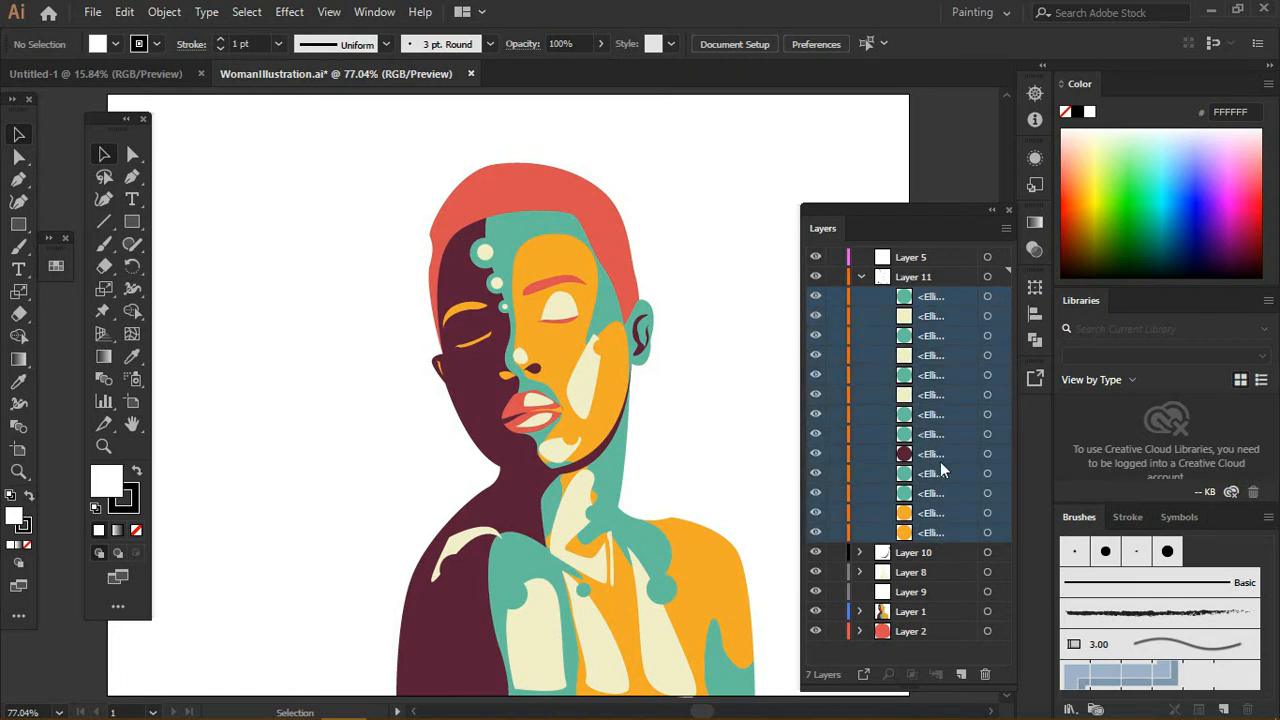
pyautogui.moveTo(925, 373); pyautogui.dragTo(932, 258)
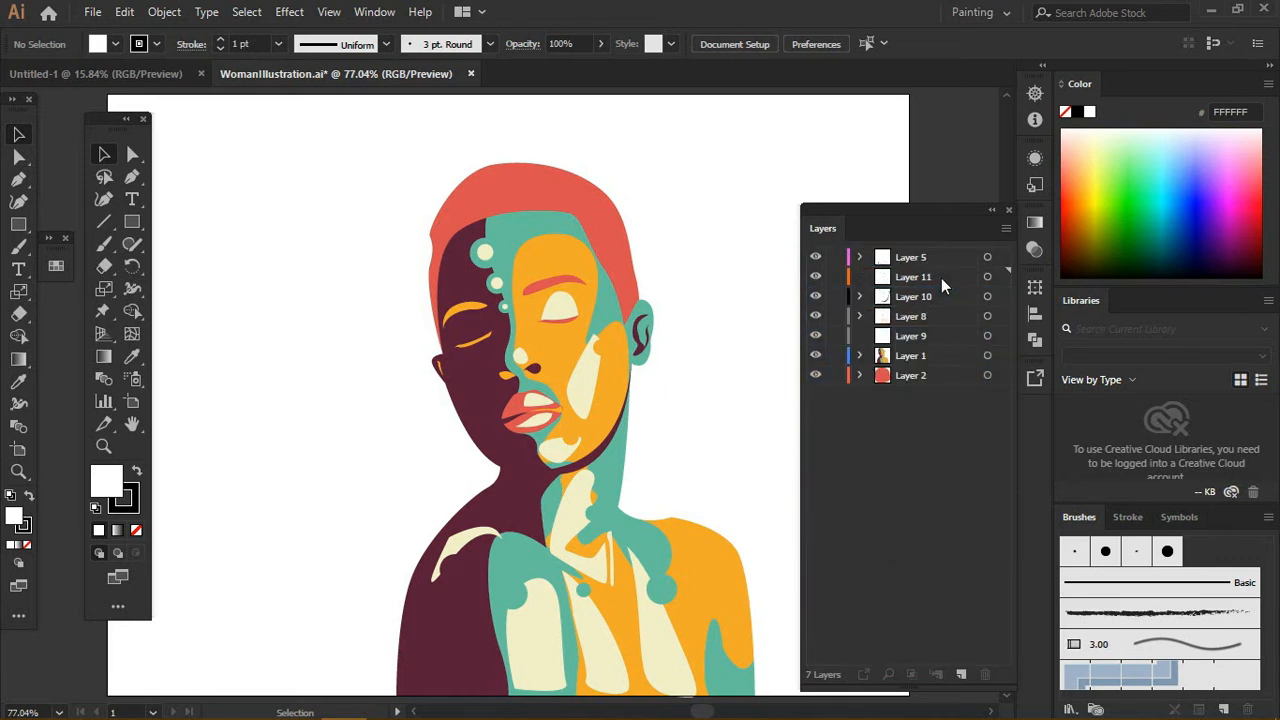
pyautogui.click(862, 258)
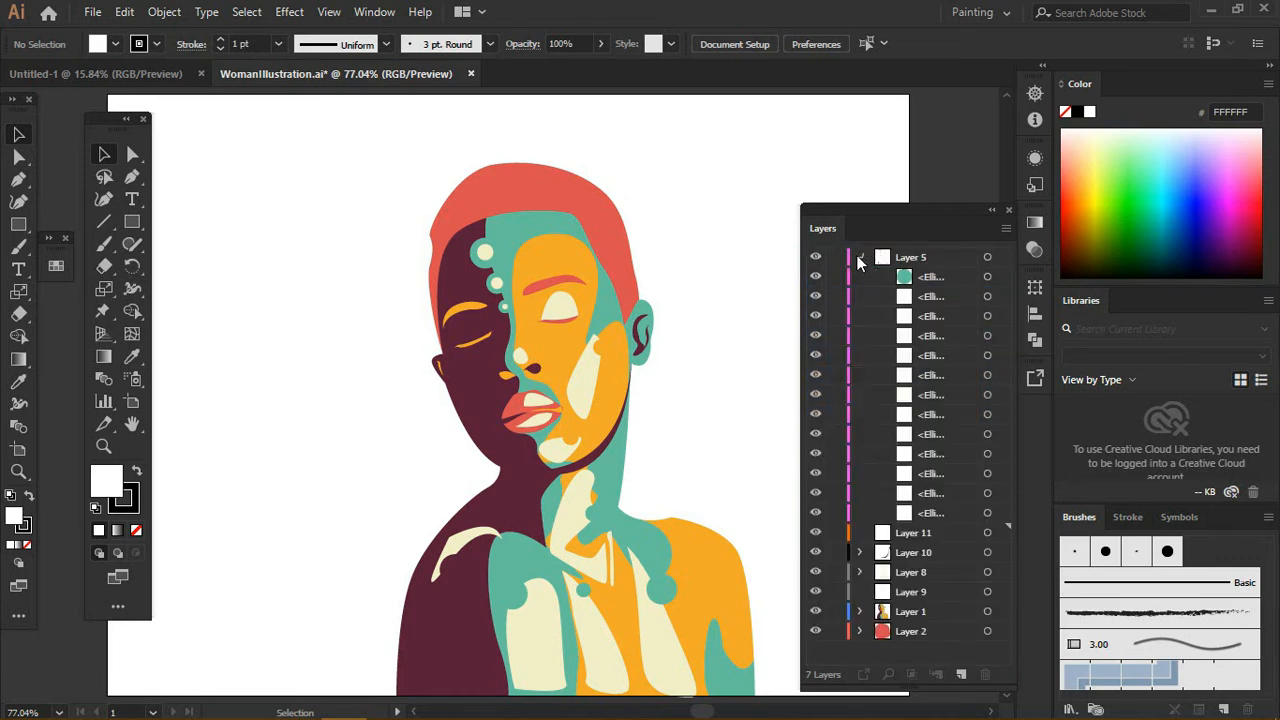
pyautogui.click(864, 257)
pyautogui.hotkey('ctrl', 'z')
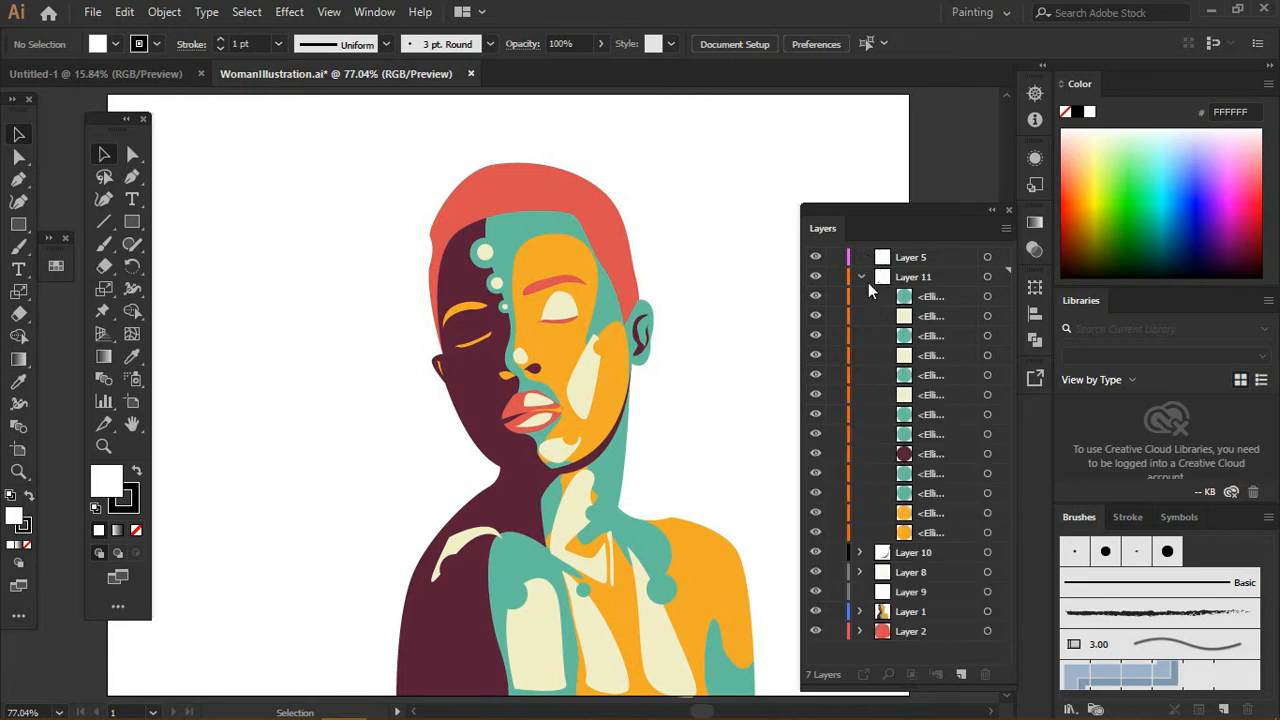
# - Try reordering the topmost ellipse within Layer 11, select Layer 1, and collapse Layer 11
pyautogui.click(932, 298)
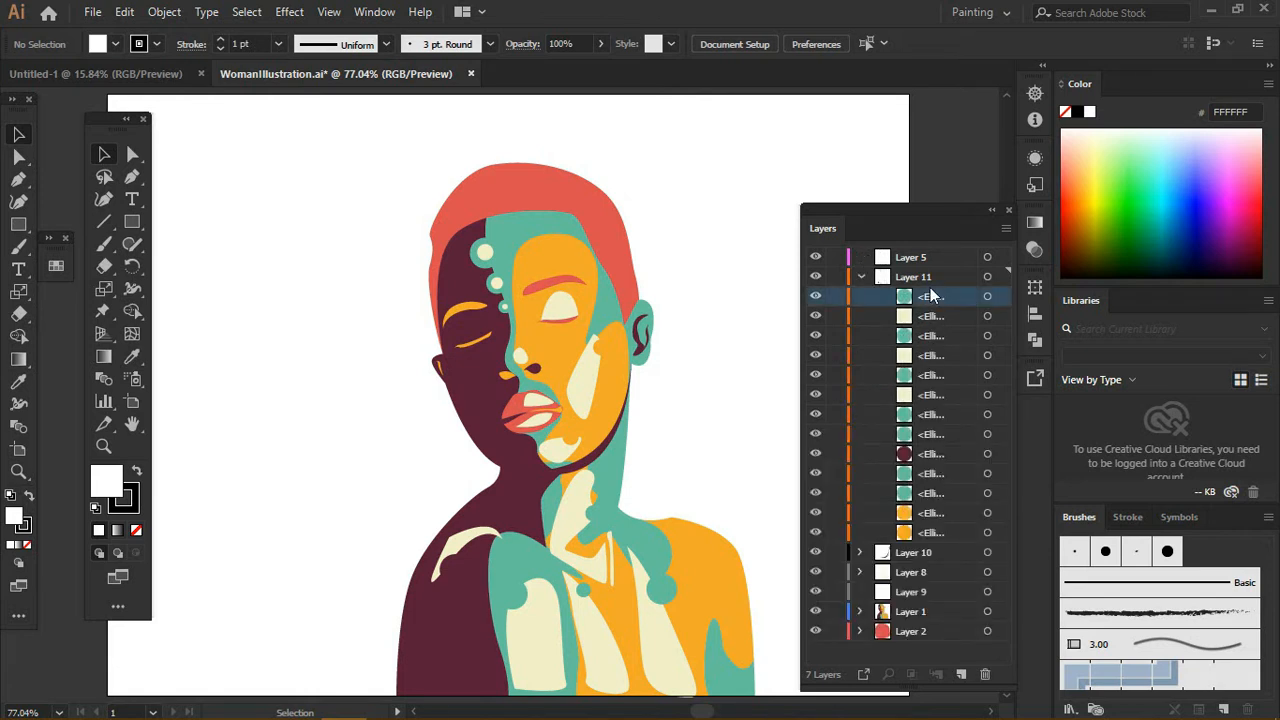
pyautogui.moveTo(930, 296); pyautogui.dragTo(950, 335)
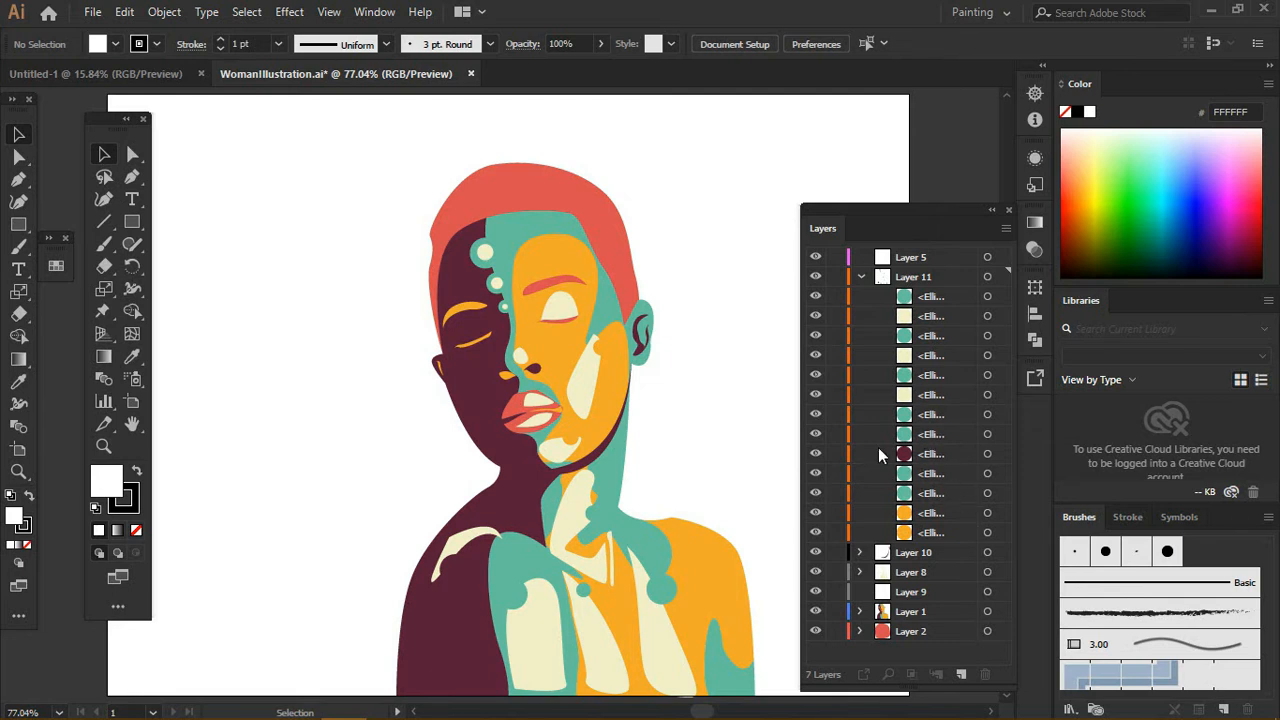
pyautogui.click(941, 607)
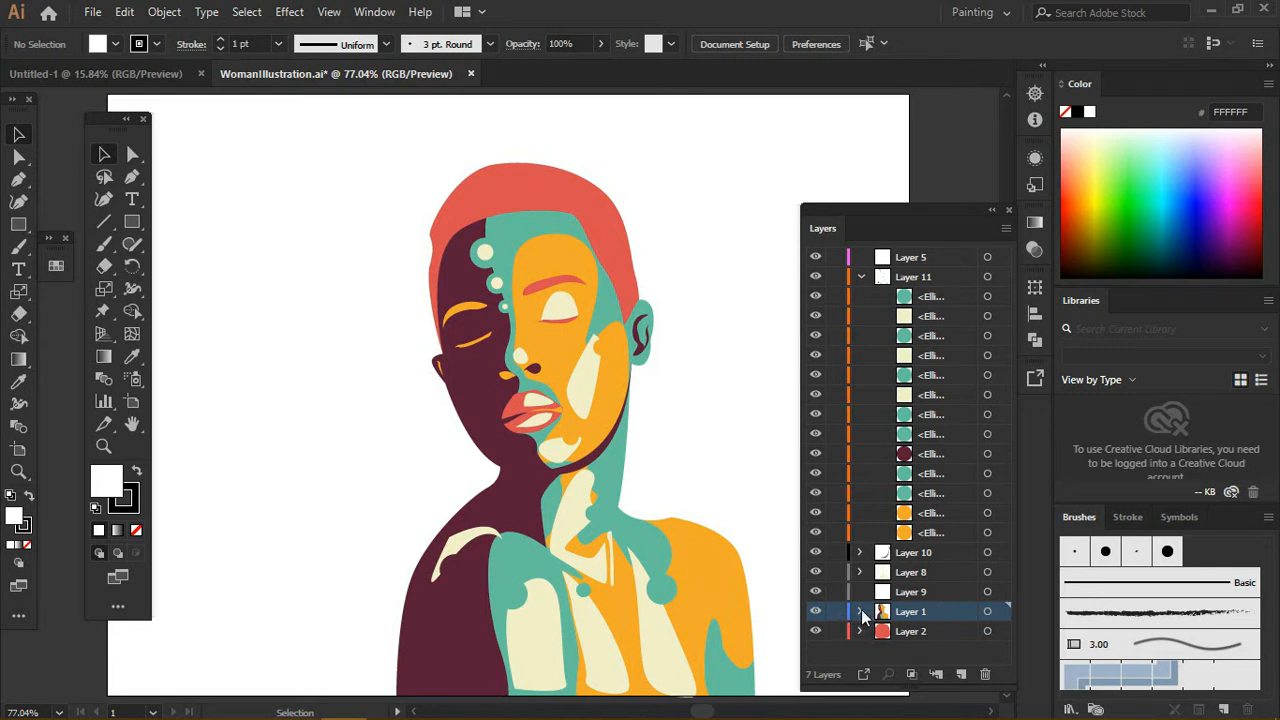
pyautogui.click(860, 279)
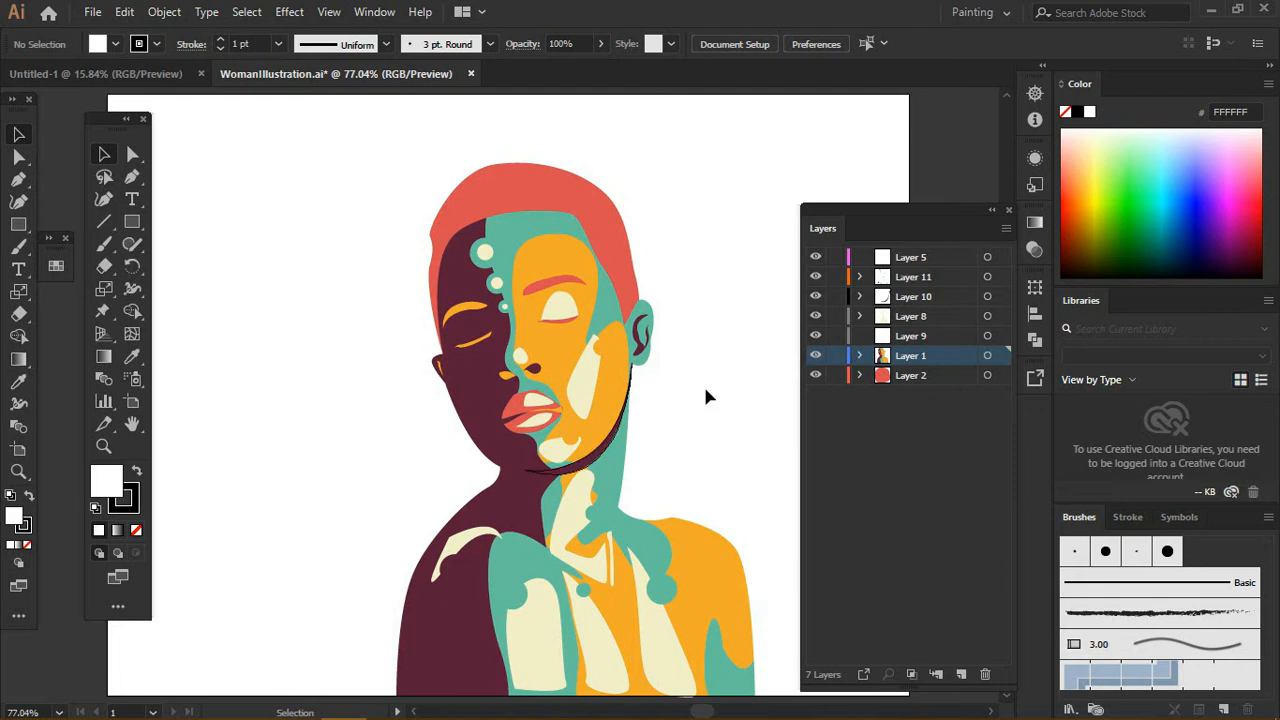
# - Expand Layer 1 and toggle the visibility of individual paths to identify which ones form the eyebrows
pyautogui.click(859, 356)
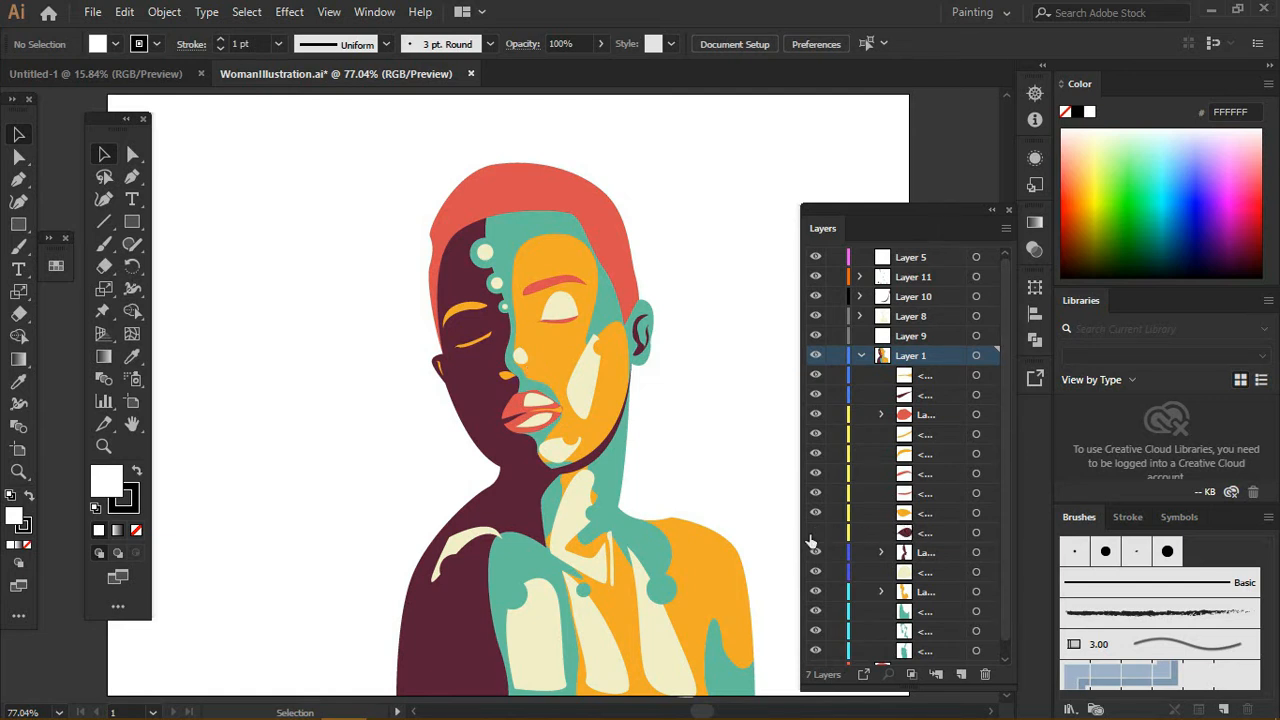
pyautogui.click(815, 492)
pyautogui.click(812, 493)
pyautogui.click(816, 465)
pyautogui.click(811, 479)
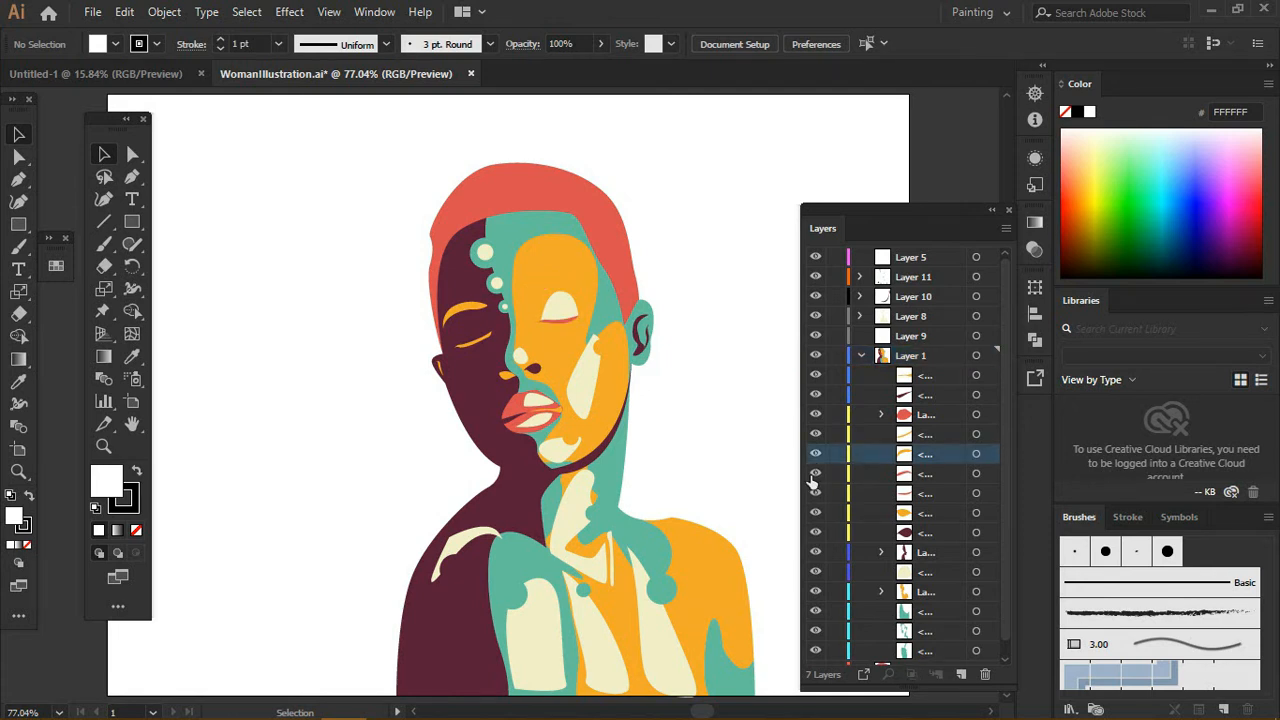
pyautogui.click(815, 474)
# - Try moving the two eyebrow paths from Layer 1 into Layer 5, and undo the move
pyautogui.keyDown('shift'); pyautogui.click(921, 476); pyautogui.keyUp('shift')
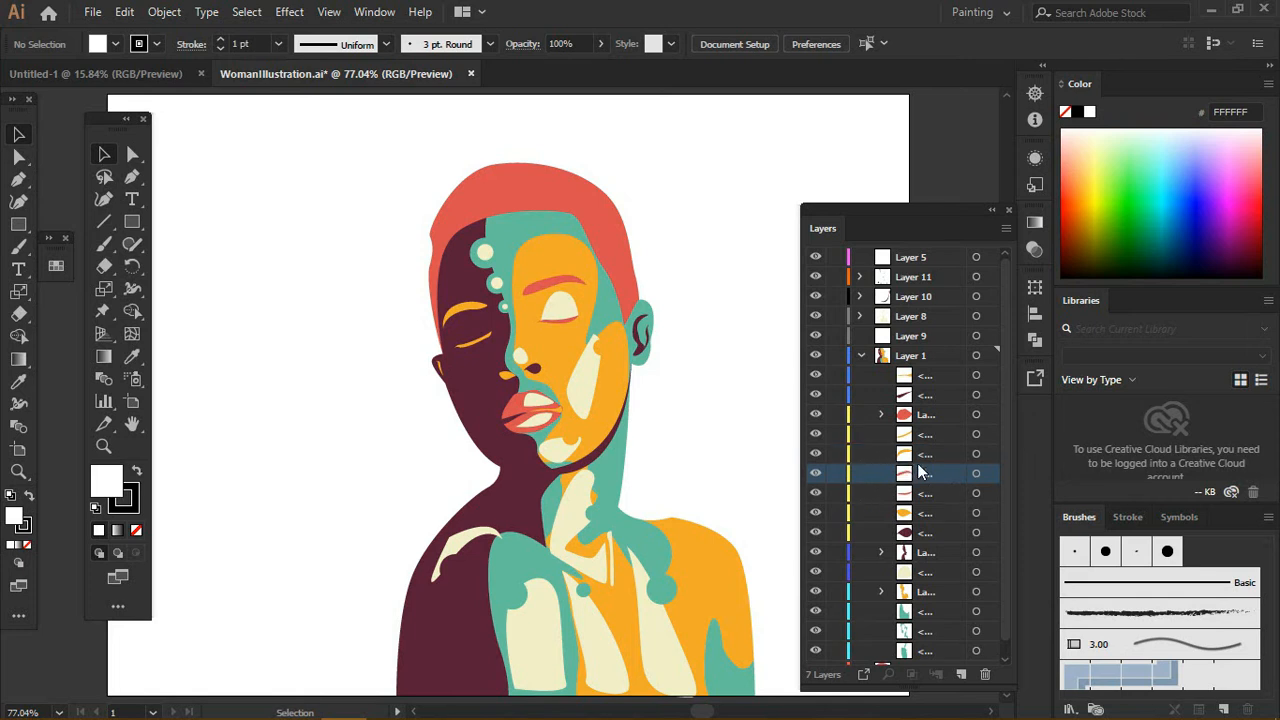
pyautogui.moveTo(926, 457); pyautogui.dragTo(931, 256)
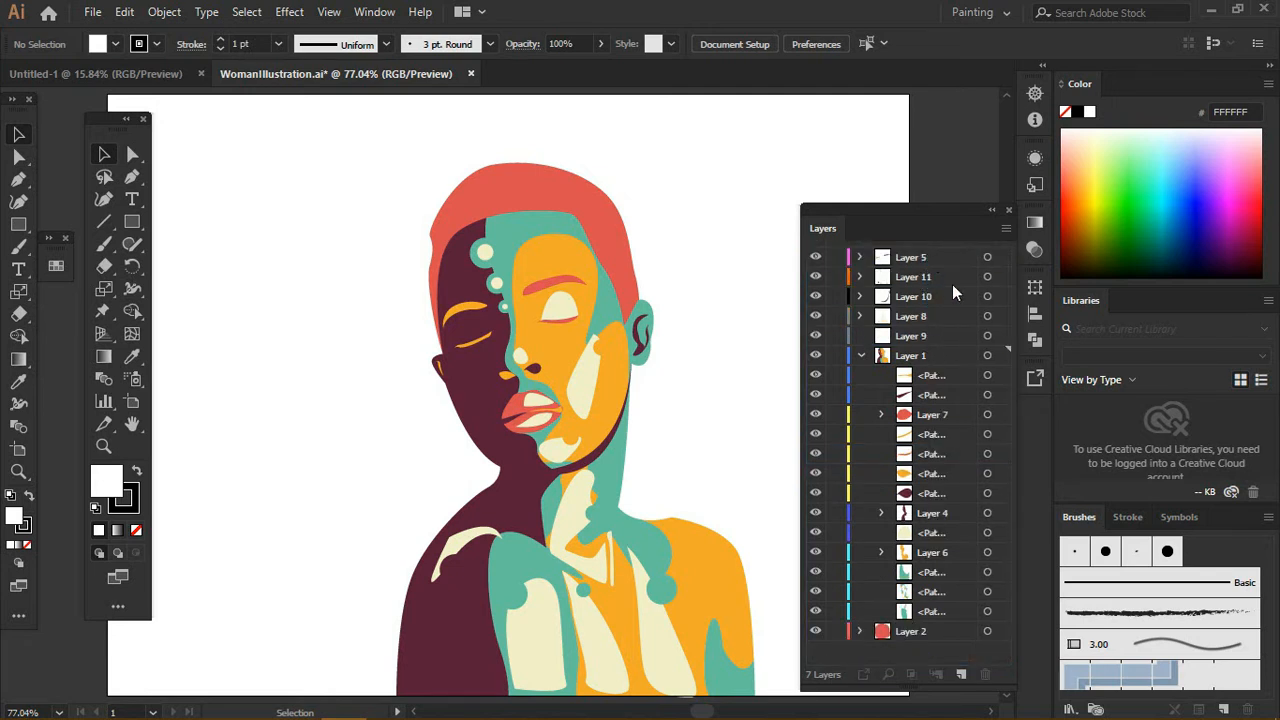
pyautogui.hotkey('ctrl', 'z')
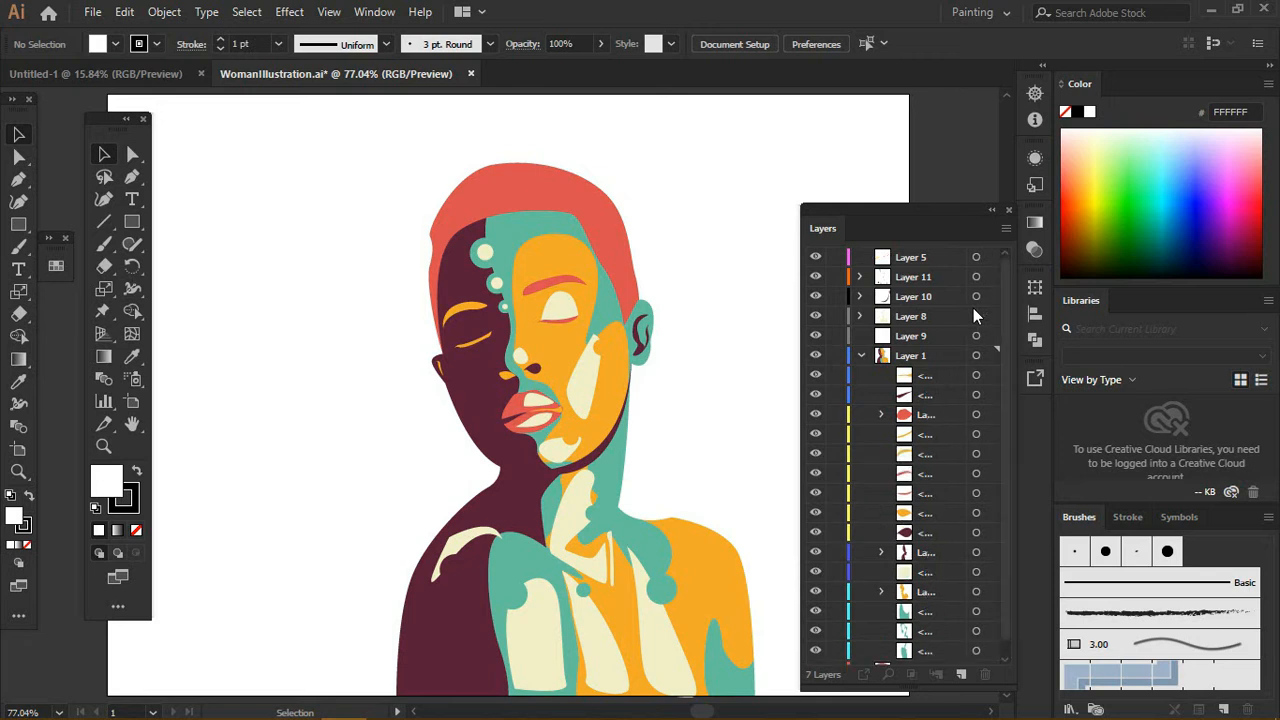
# - Collapse Layer 1 and move the floating Layers panel higher and closer to the woman's portrait
pyautogui.click(858, 356)
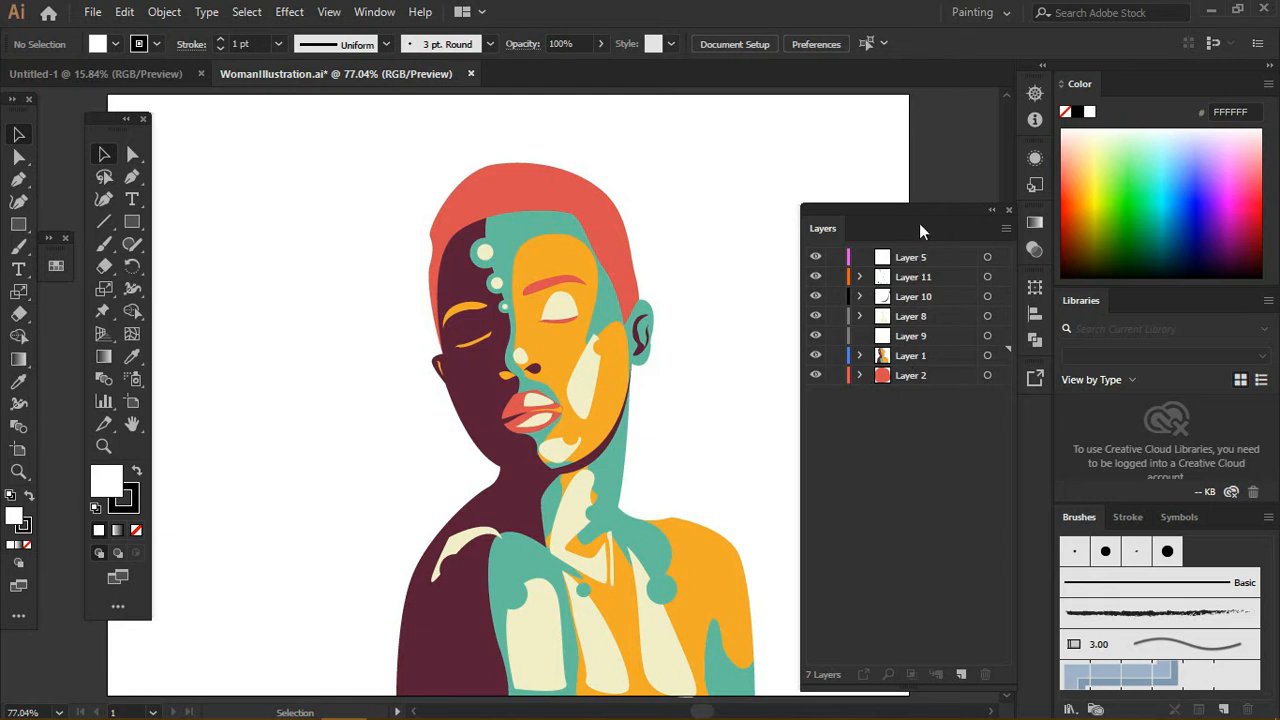
pyautogui.moveTo(920, 226); pyautogui.dragTo(920, 128)
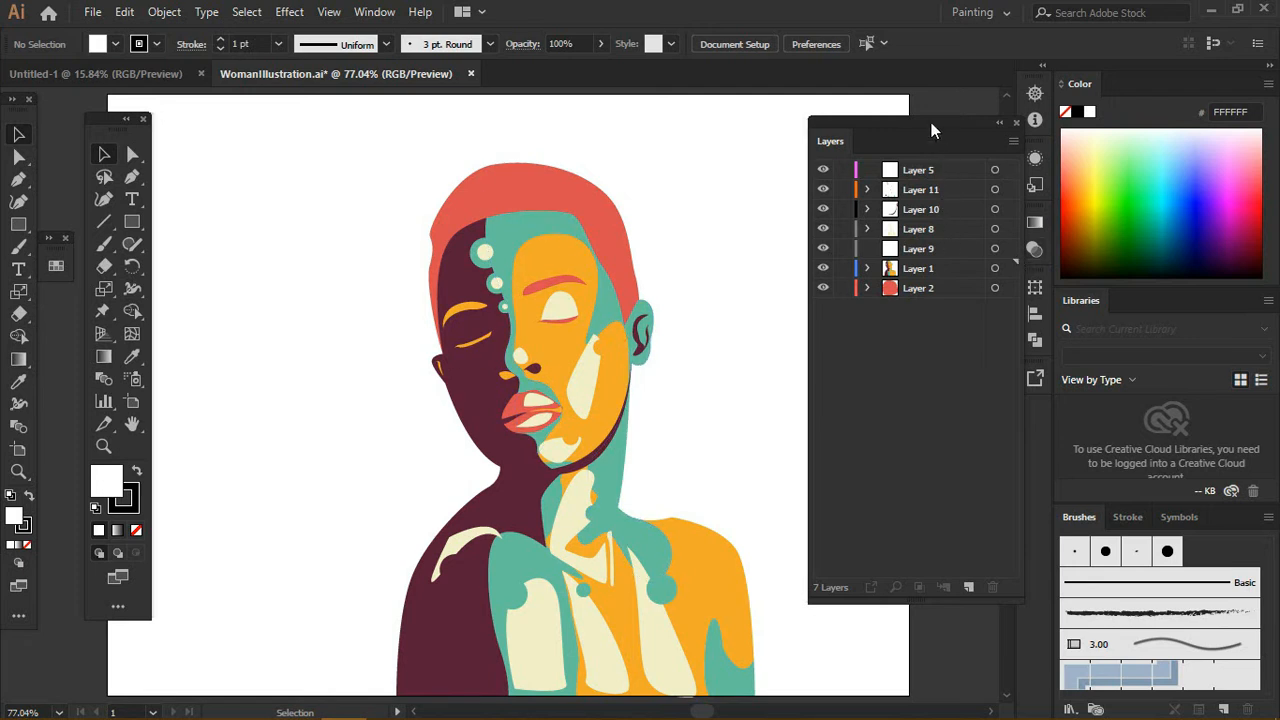
pyautogui.moveTo(931, 122); pyautogui.dragTo(871, 115)
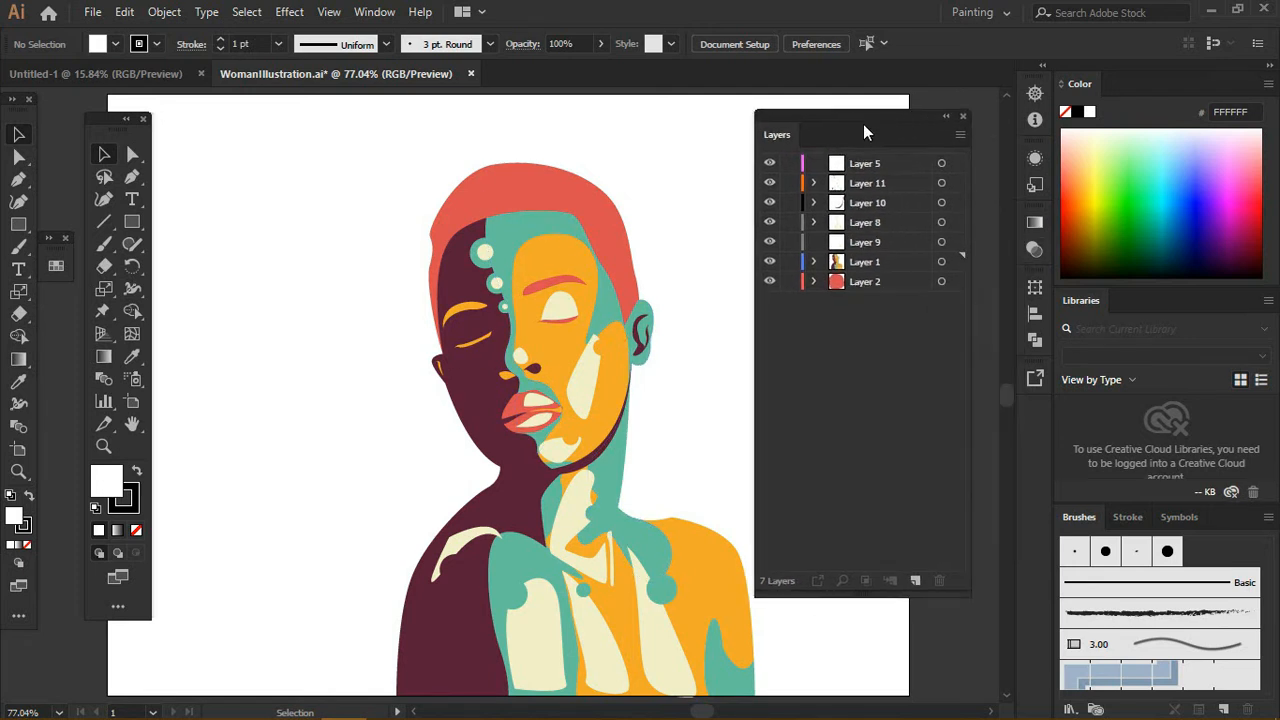
# - Remove the fill from the red hair shape and apply the red colour to its stroke, leaving nothing selected
pyautogui.click(497, 204)
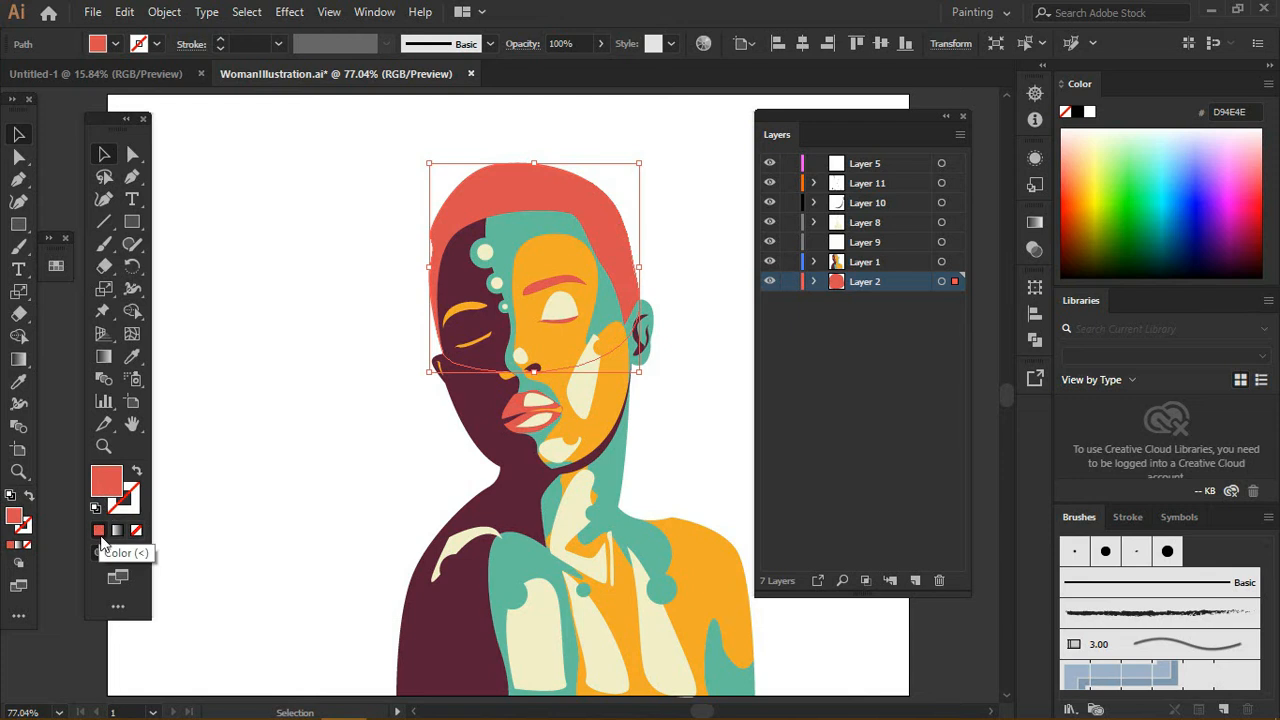
pyautogui.click(137, 531)
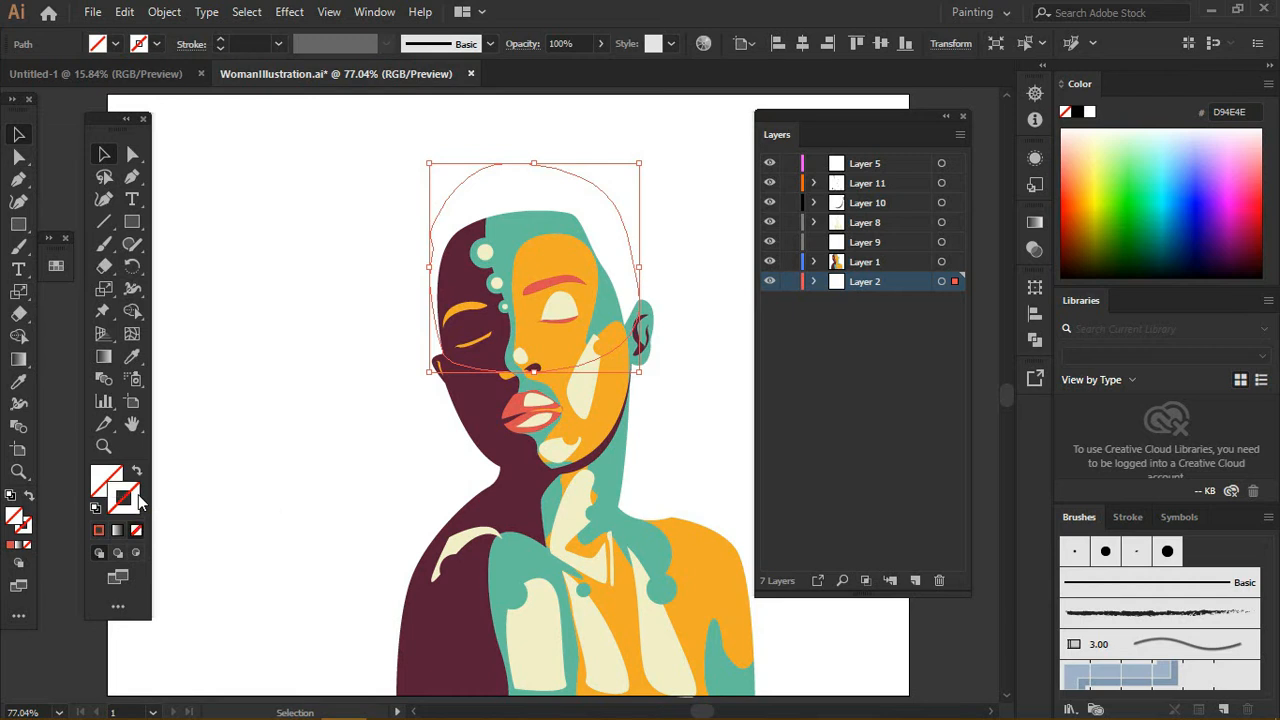
pyautogui.click(133, 508)
pyautogui.click(98, 531)
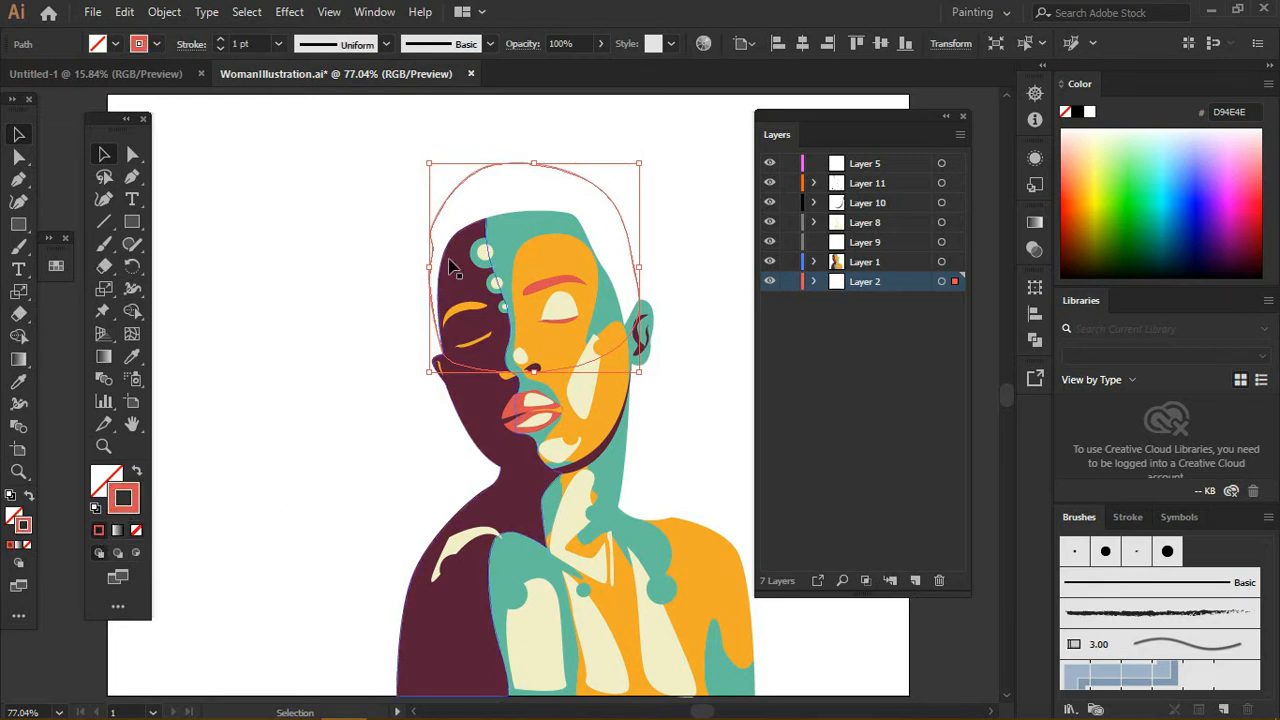
pyautogui.click(310, 392)
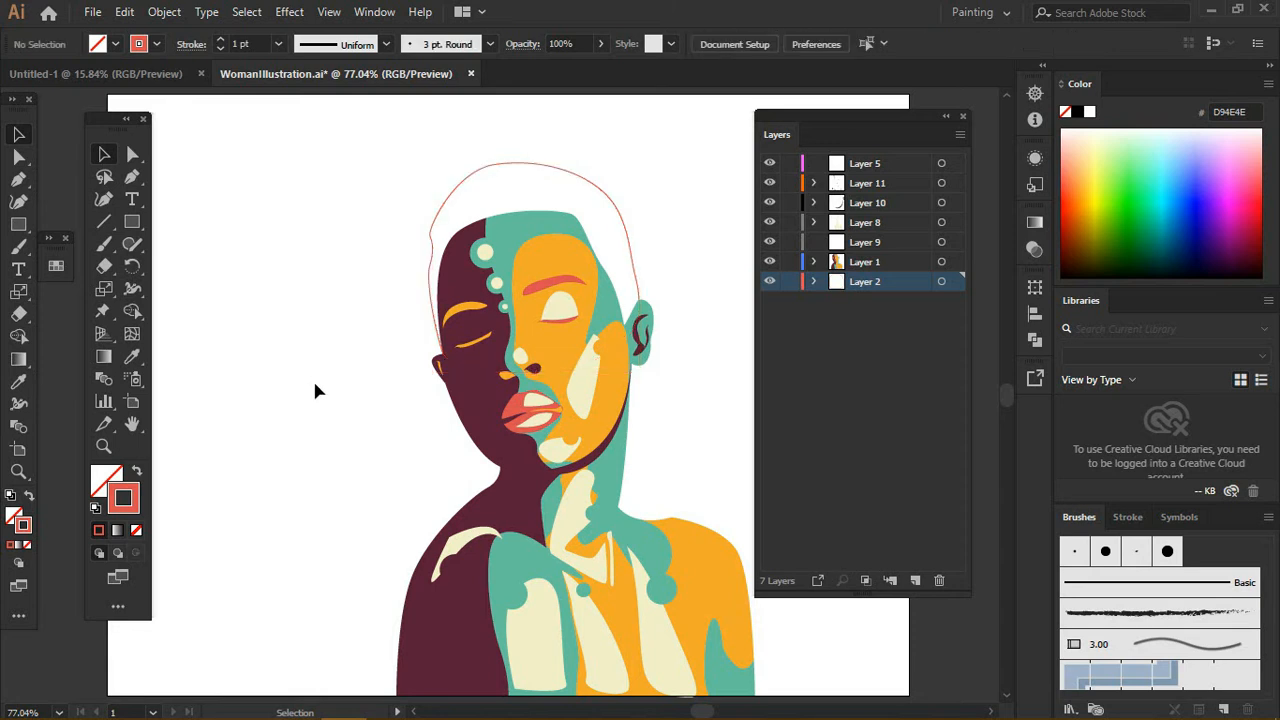
# - Inspect the hair shape's thin red outline up close, and remove its stroke so it has neither fill nor stroke
pyautogui.hotkey('ctrl', '+')
pyautogui.hotkey('ctrl', '+')
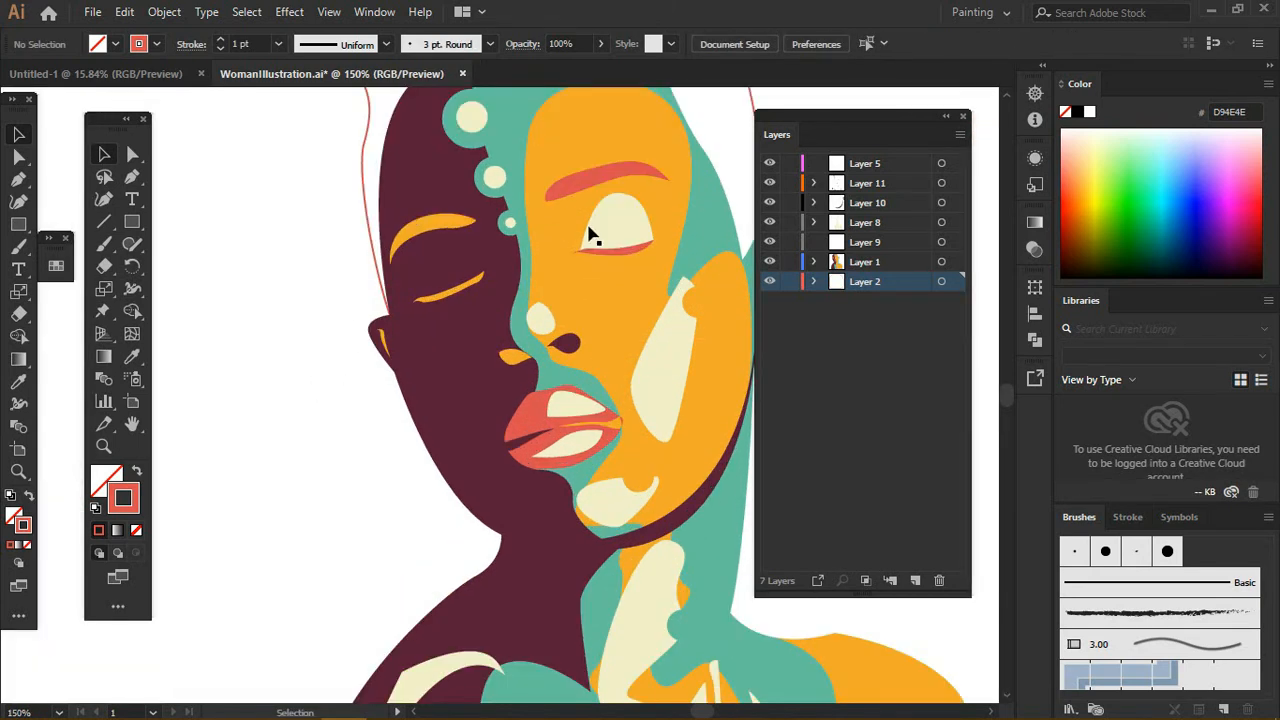
pyautogui.scroll(5, 605, 255)
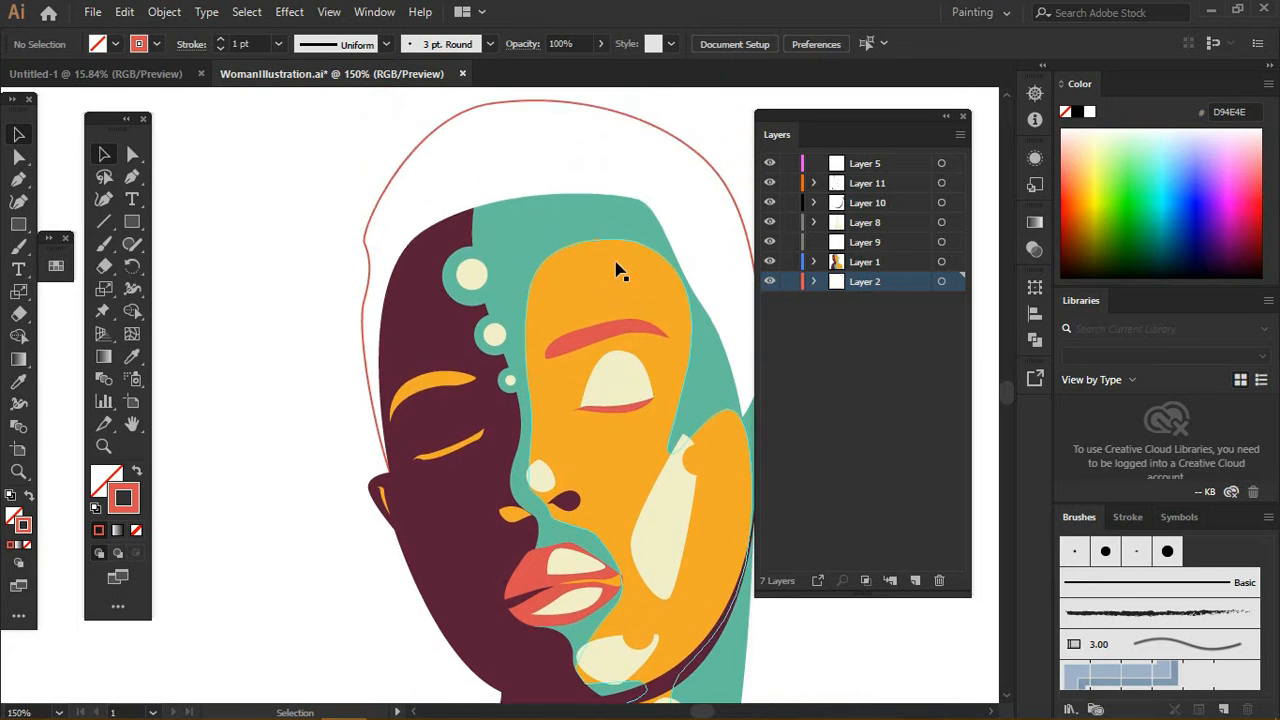
pyautogui.scroll(-2, 616, 268)
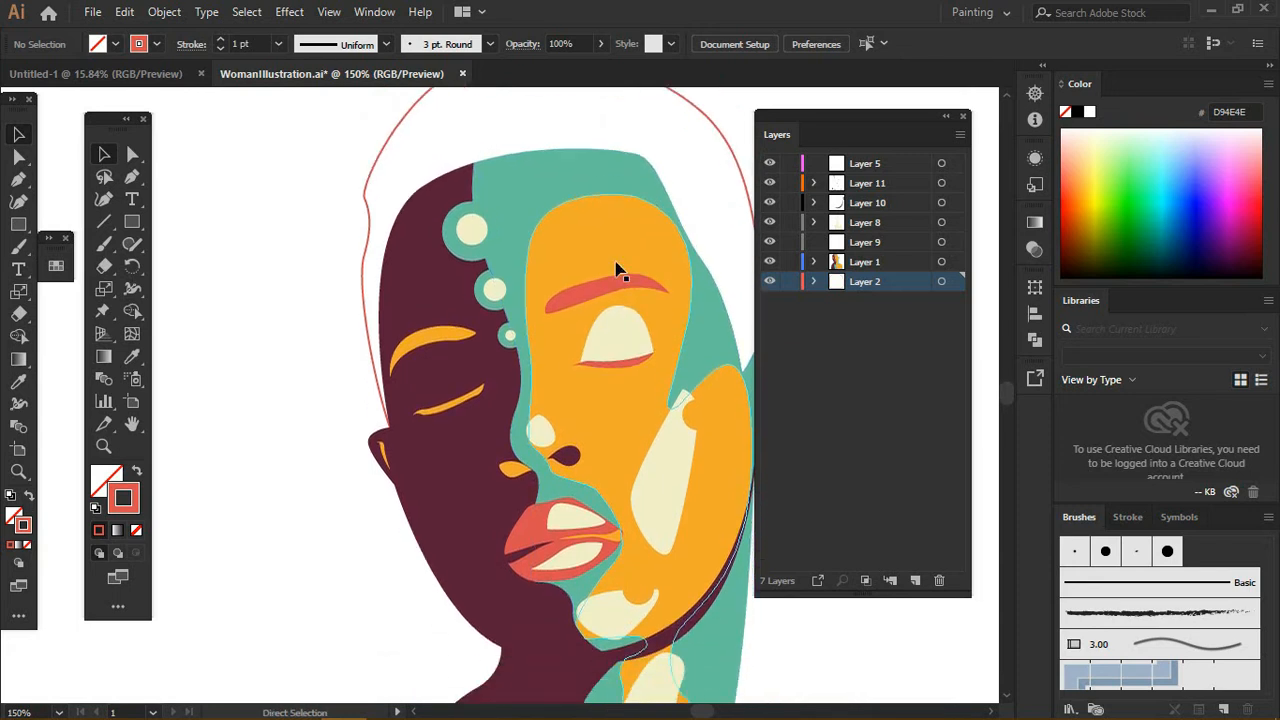
pyautogui.hotkey('ctrl', '-')
pyautogui.hotkey('ctrl', '-')
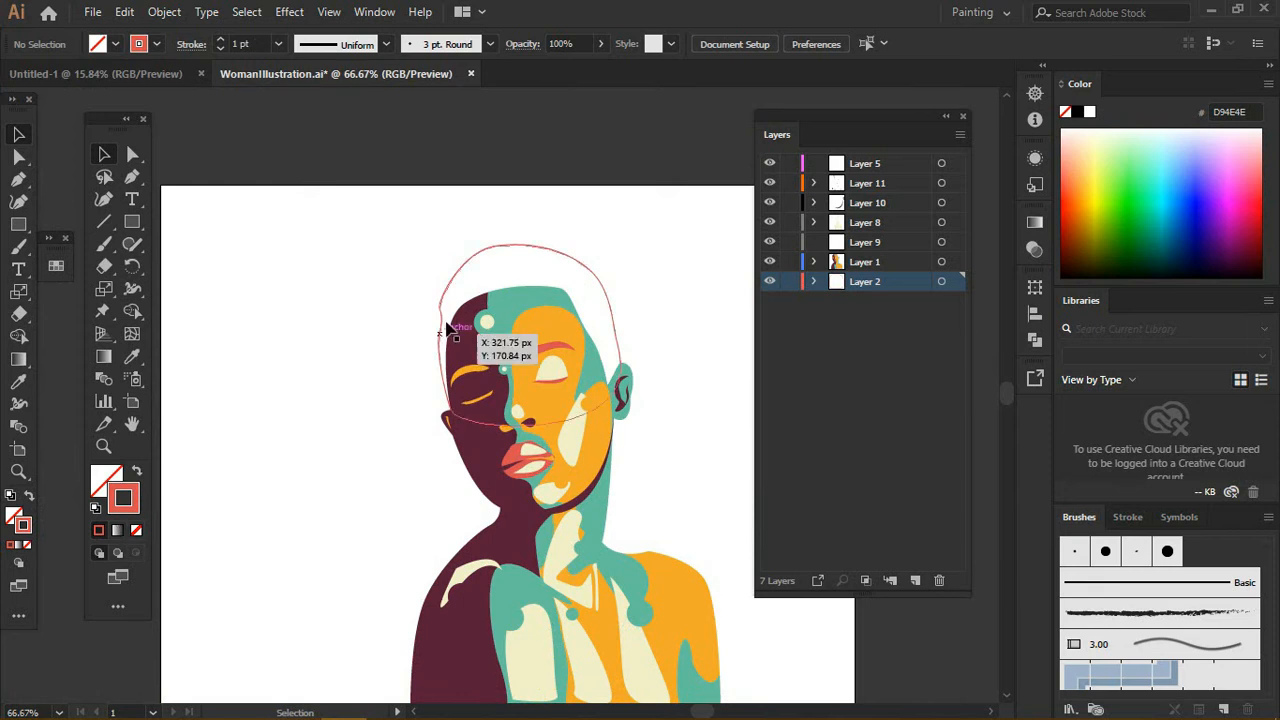
pyautogui.click(481, 252)
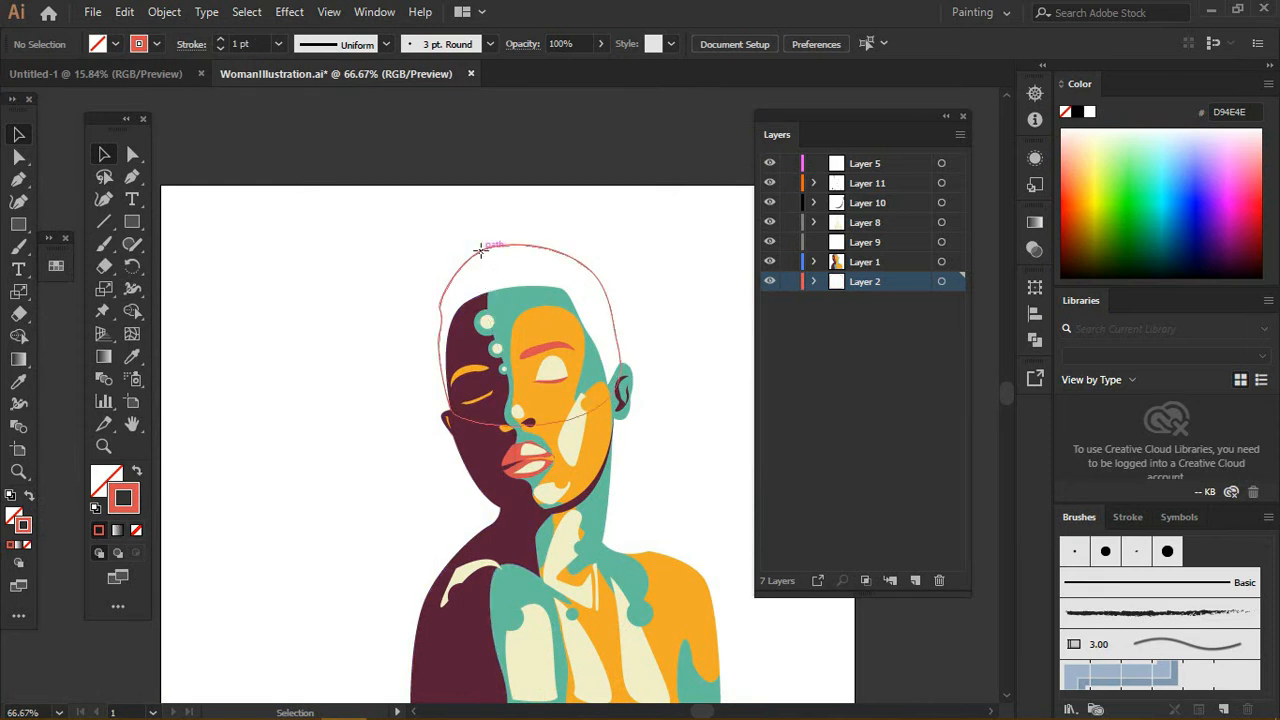
pyautogui.click(452, 272)
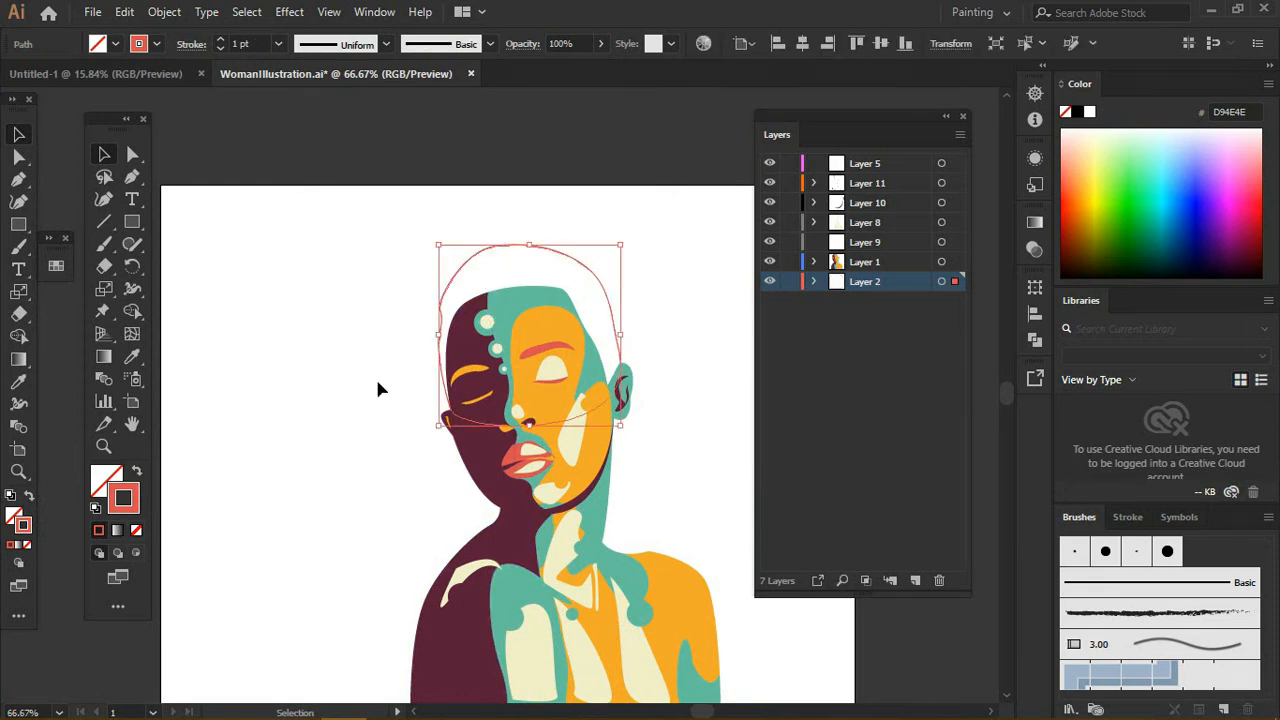
pyautogui.click(136, 530)
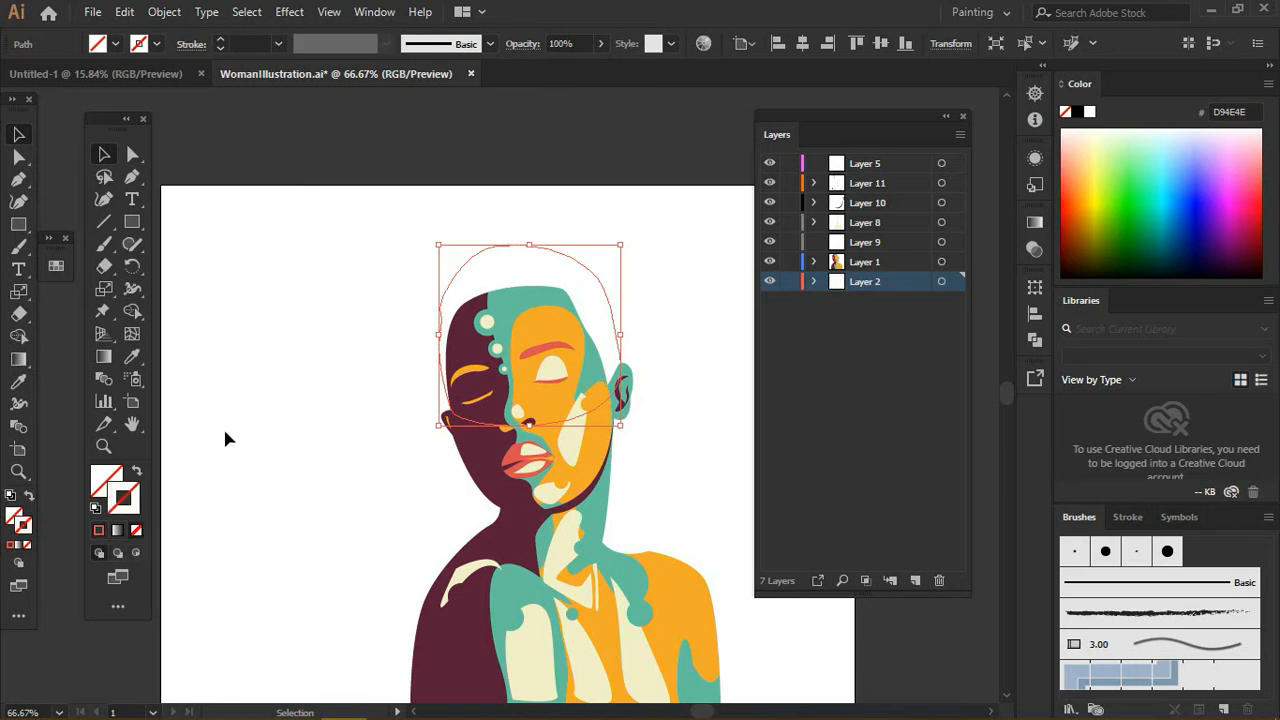
pyautogui.click(337, 374)
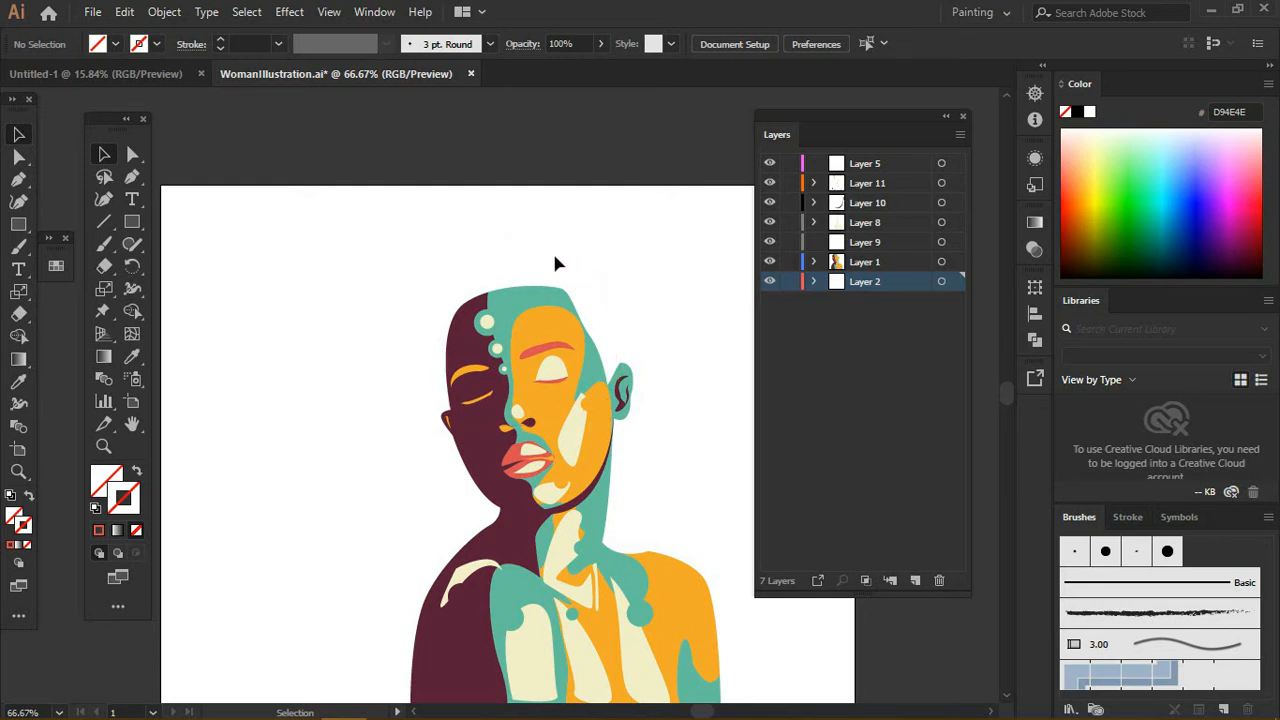
# - Select the invisible hair shape and restore its red D94E4E fill without a stroke
pyautogui.click(441, 297)
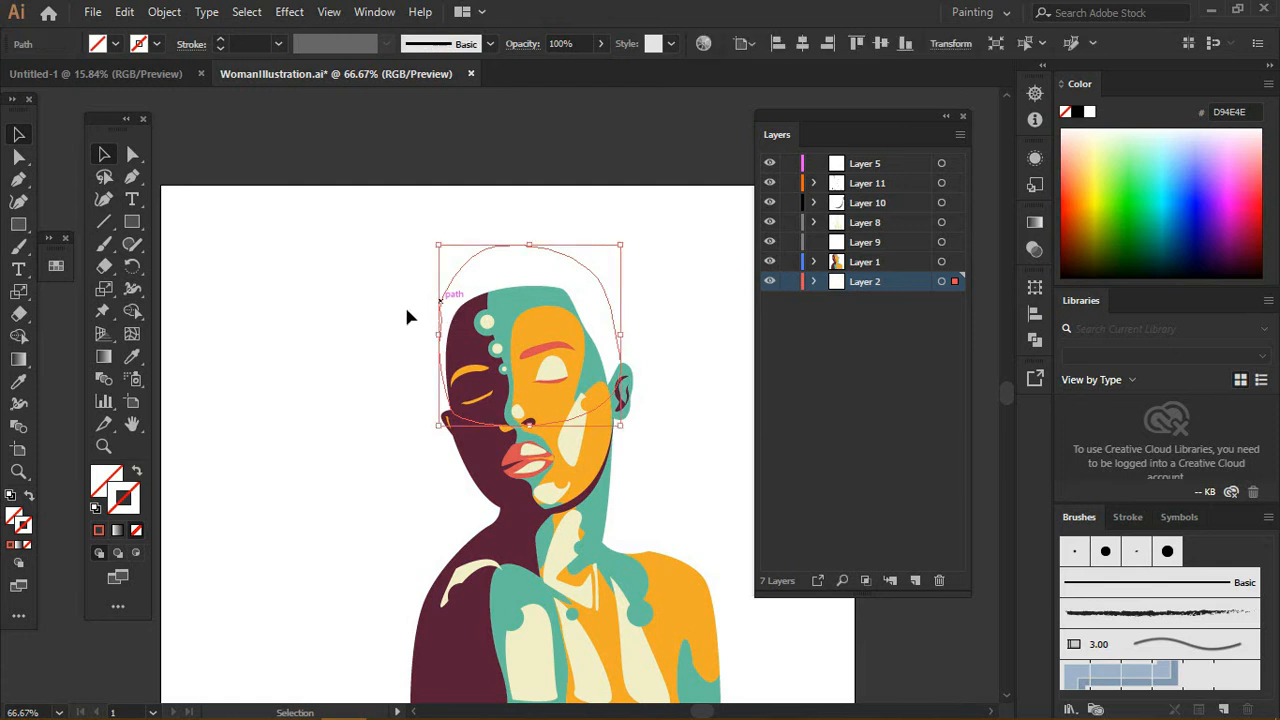
pyautogui.click(104, 483)
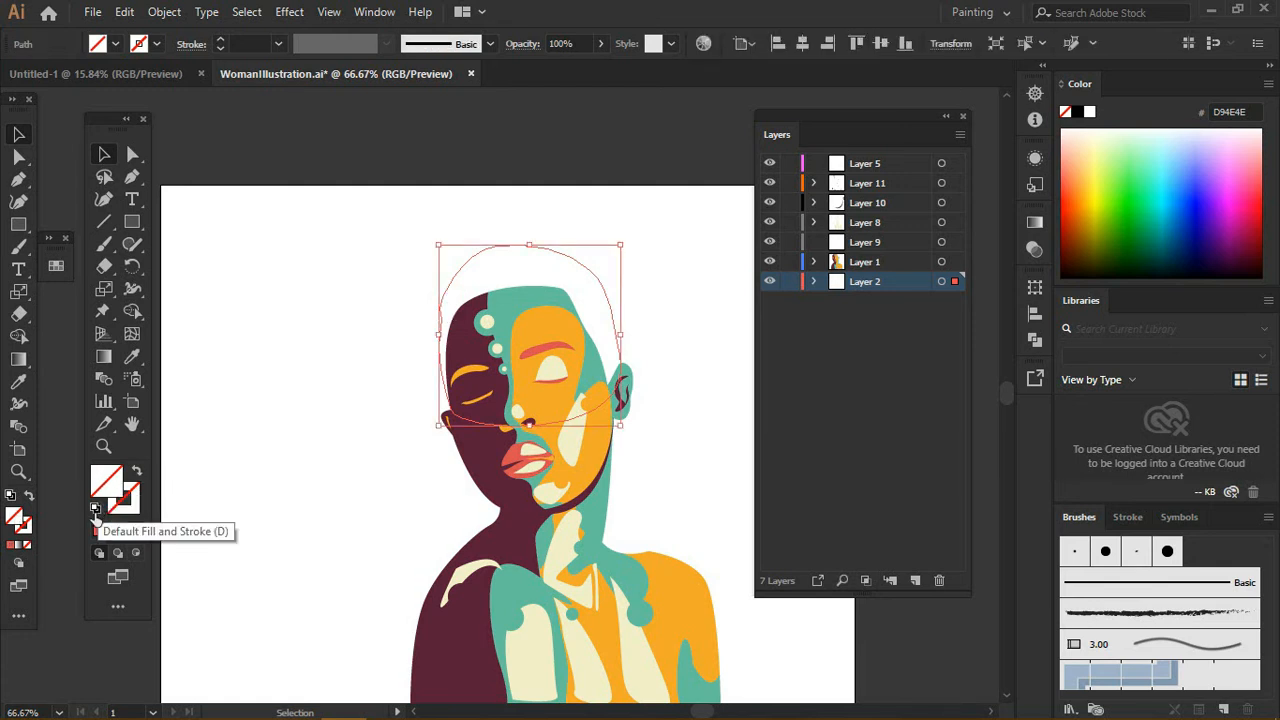
pyautogui.click(97, 533)
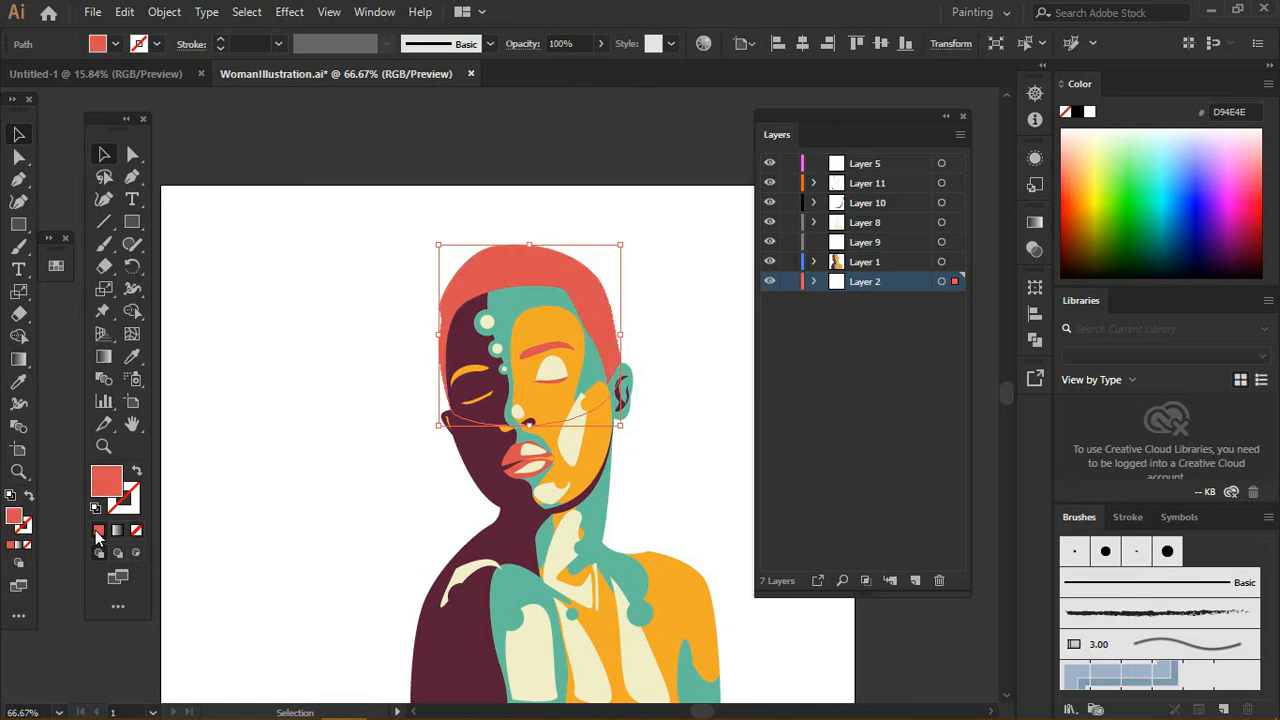
pyautogui.click(298, 410)
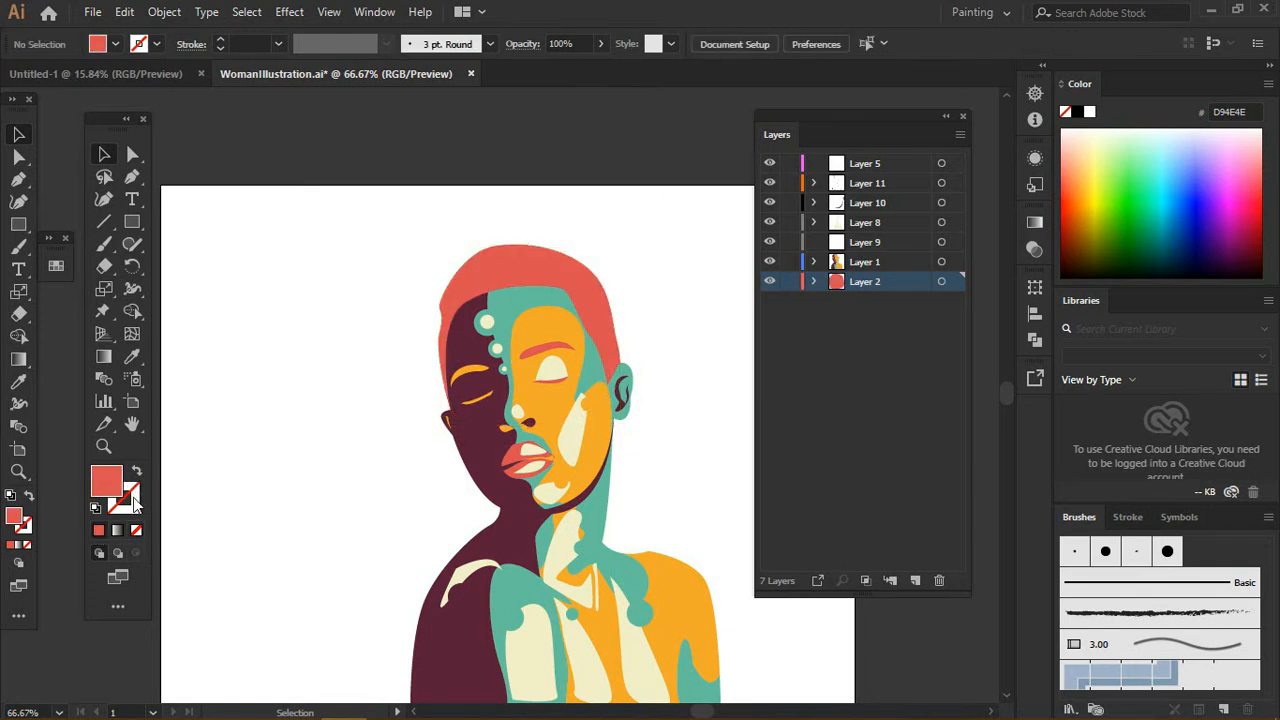
# - Select the hair shape and switch the active swatch repeatedly between fill and stroke, ending with the fill active
pyautogui.click(465, 276)
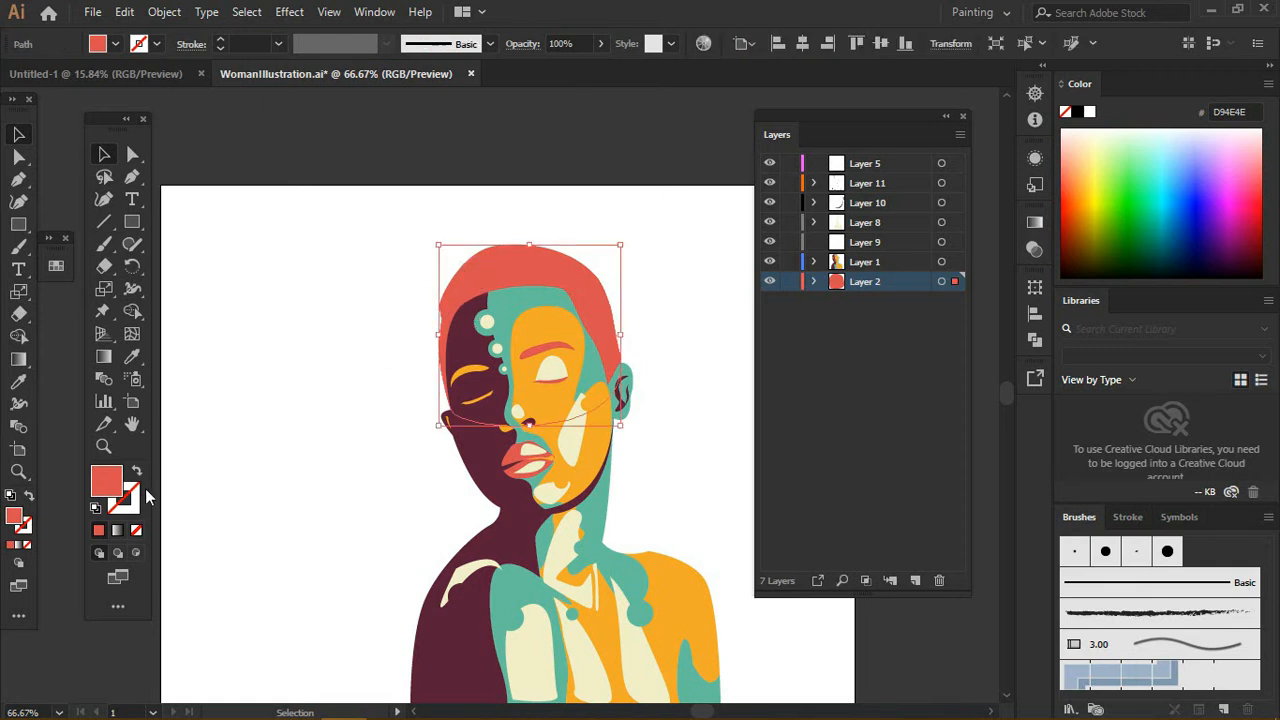
pyautogui.press('x')
pyautogui.press('x')
pyautogui.press('x')
pyautogui.press('x')
pyautogui.press('x')
pyautogui.press('x')
pyautogui.press('x')
pyautogui.press('x')
pyautogui.press('x')
pyautogui.press('x')
pyautogui.press('x')
pyautogui.press('x')
pyautogui.press('x')
pyautogui.press('x')
pyautogui.press('x')
pyautogui.press('x')
pyautogui.press('x')
pyautogui.press('x')
# - Try purple 926BFF, orange F89800 and pink FF77C3 fills on the hair shape, and finish with mint green 6EFFBC
pyautogui.click(1209, 163)
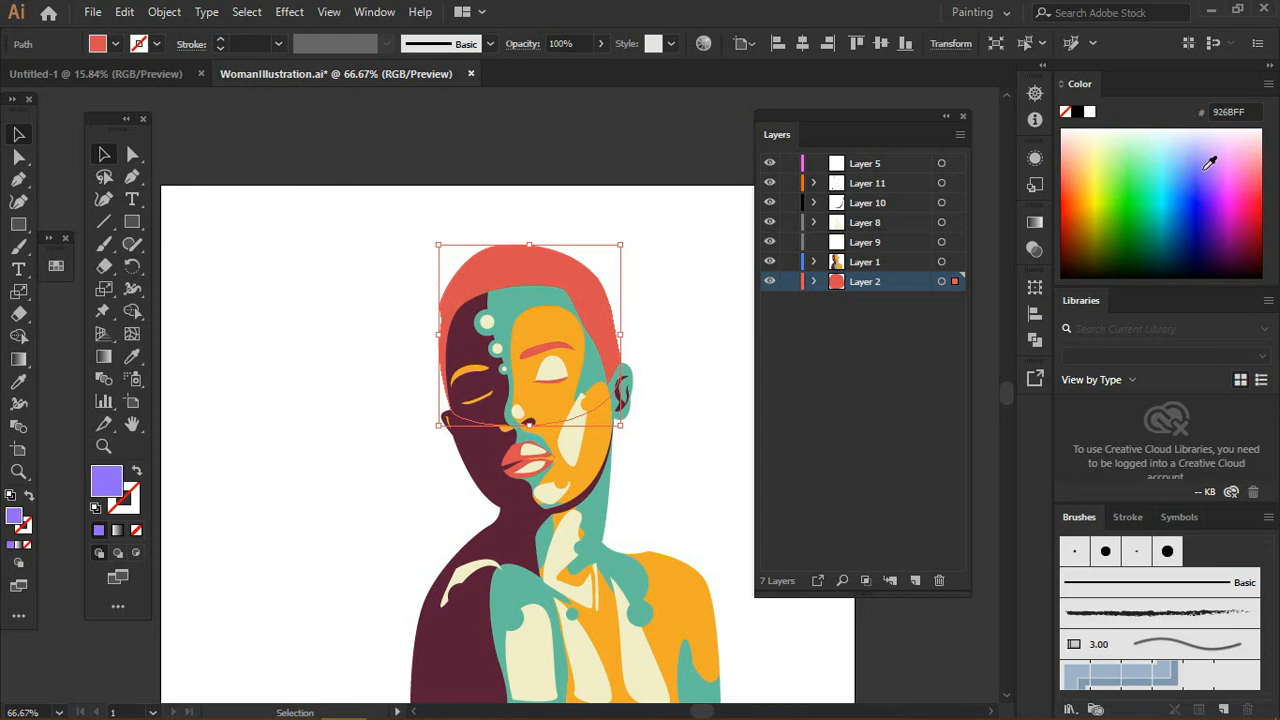
pyautogui.click(722, 251)
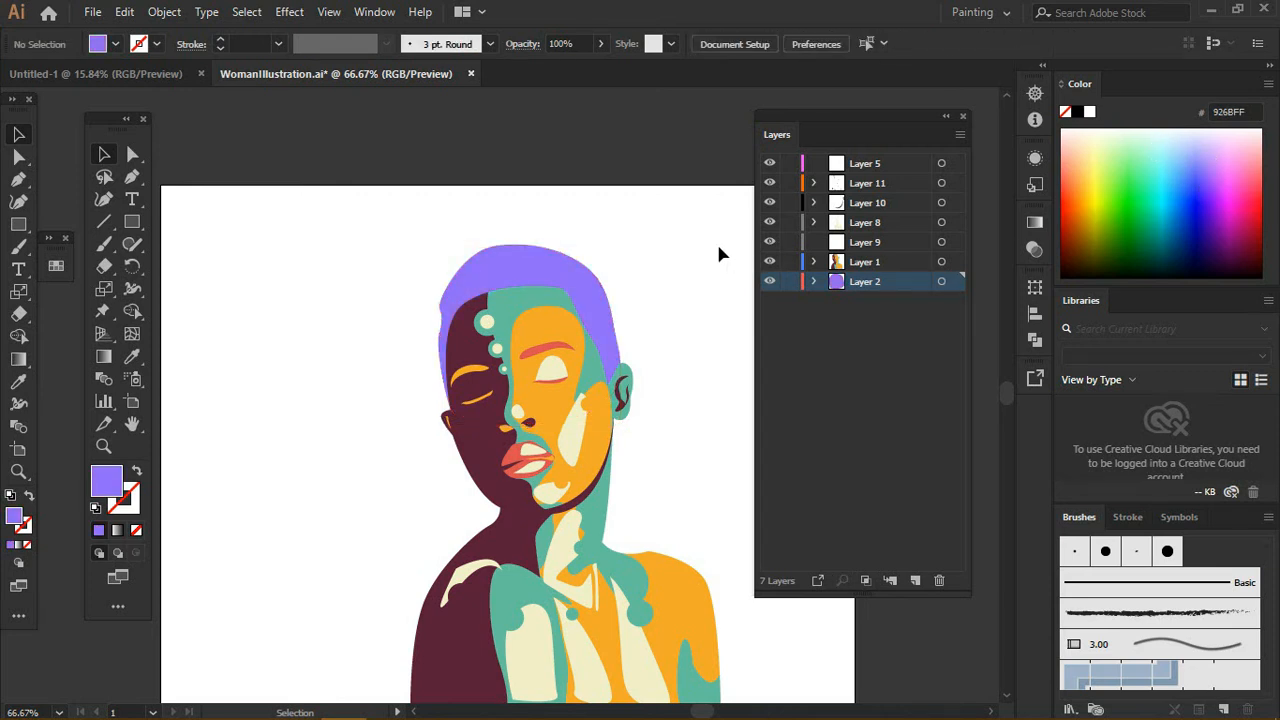
pyautogui.hotkey('ctrl', 'z')
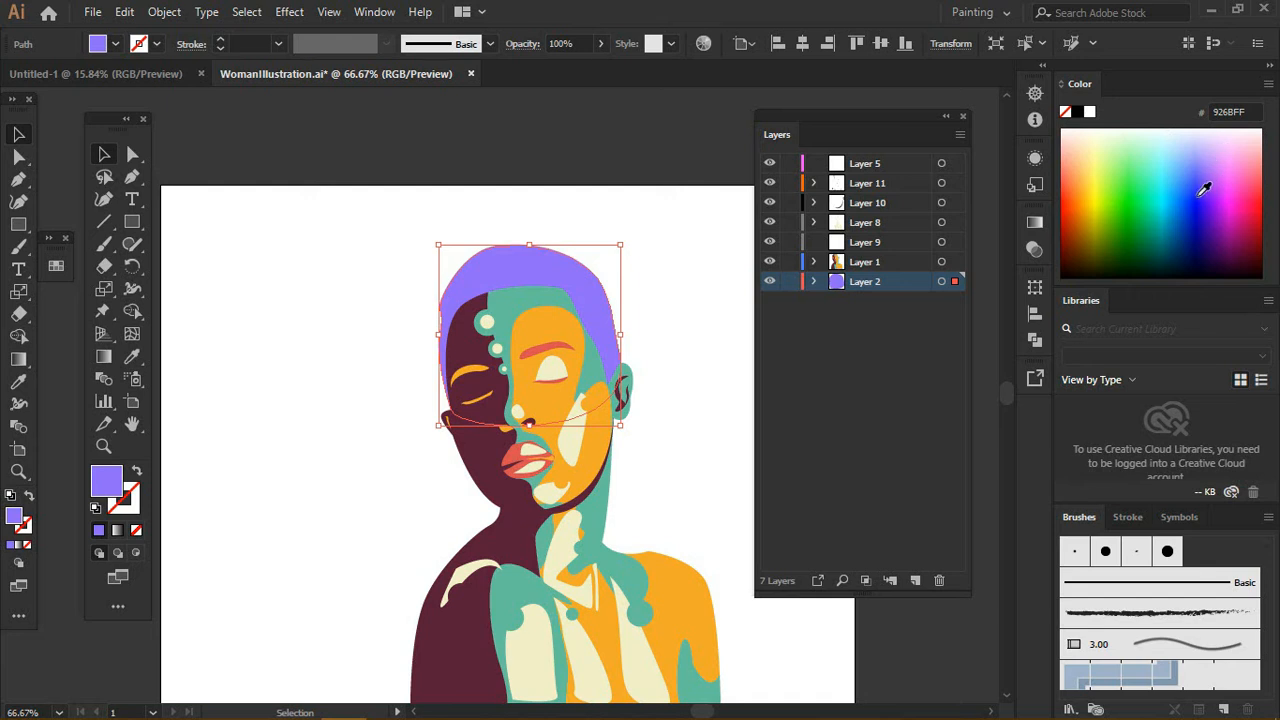
pyautogui.click(1082, 202)
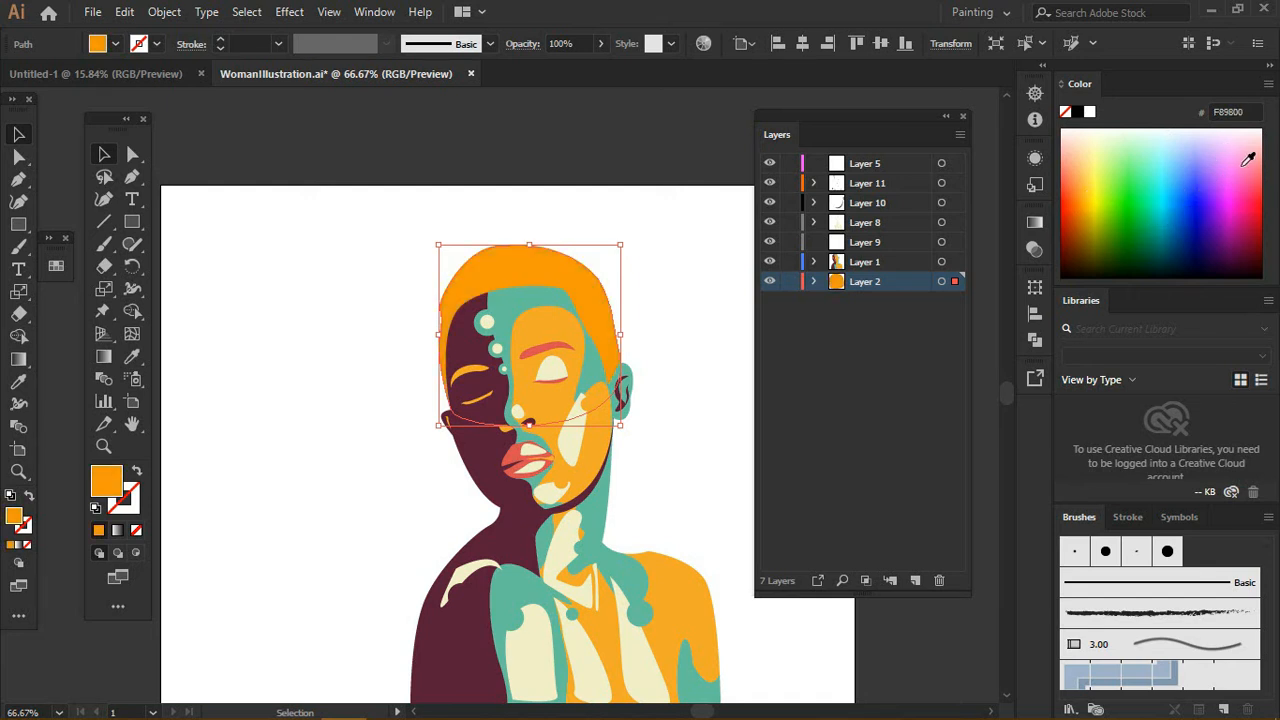
pyautogui.click(1249, 160)
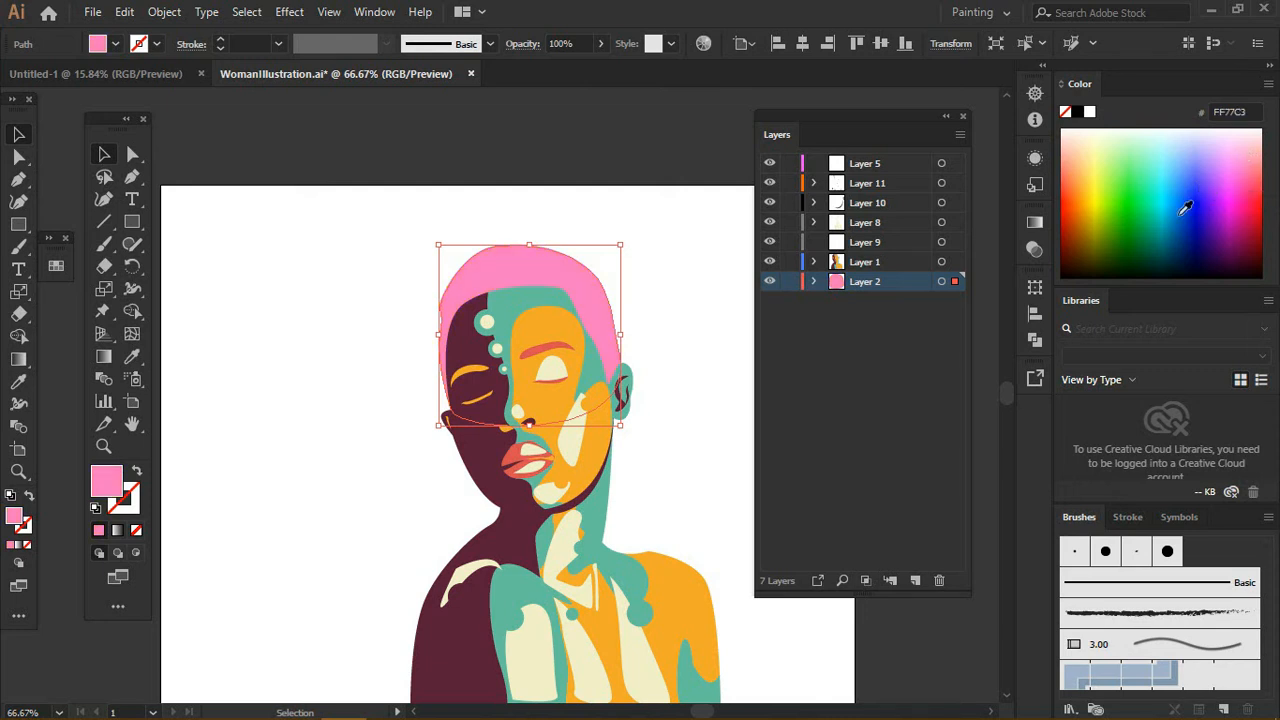
pyautogui.click(1139, 218)
pyautogui.click(1106, 152)
pyautogui.click(1149, 161)
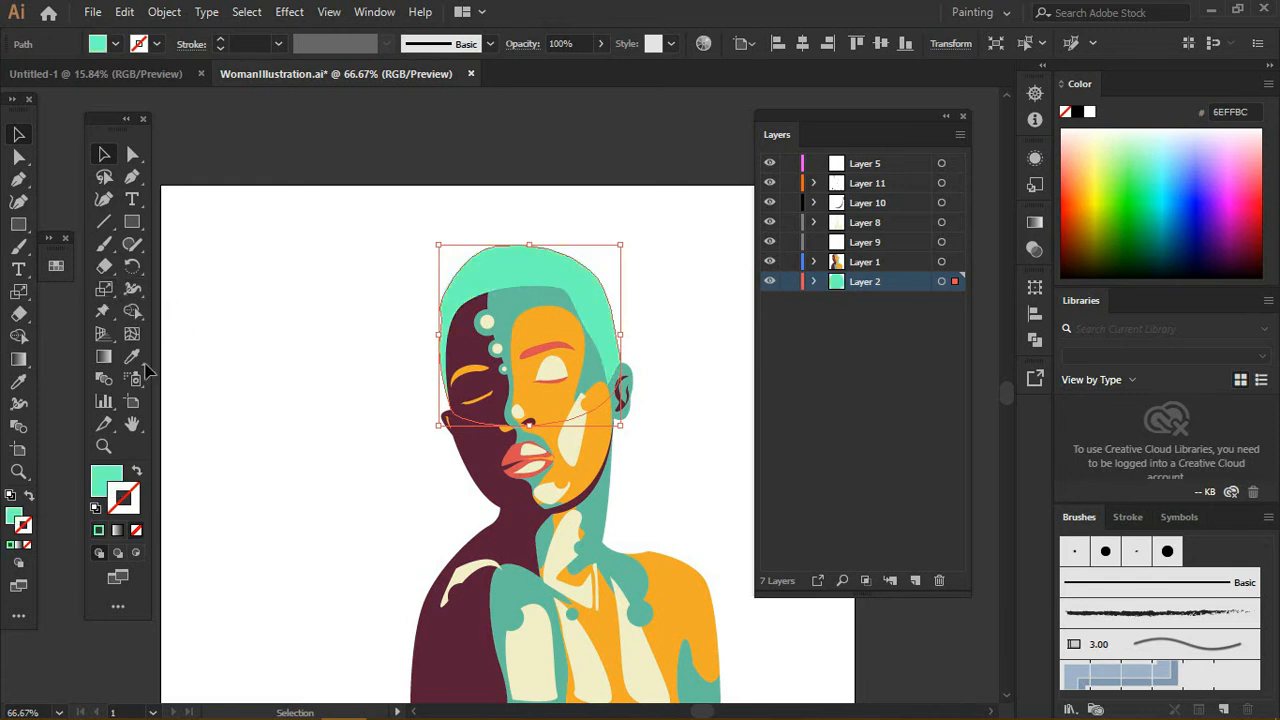
# - Try lavender, purple and brown strokes on the hair shape, finish with light yellow E5FF6B, and deselect it
pyautogui.click(1207, 137)
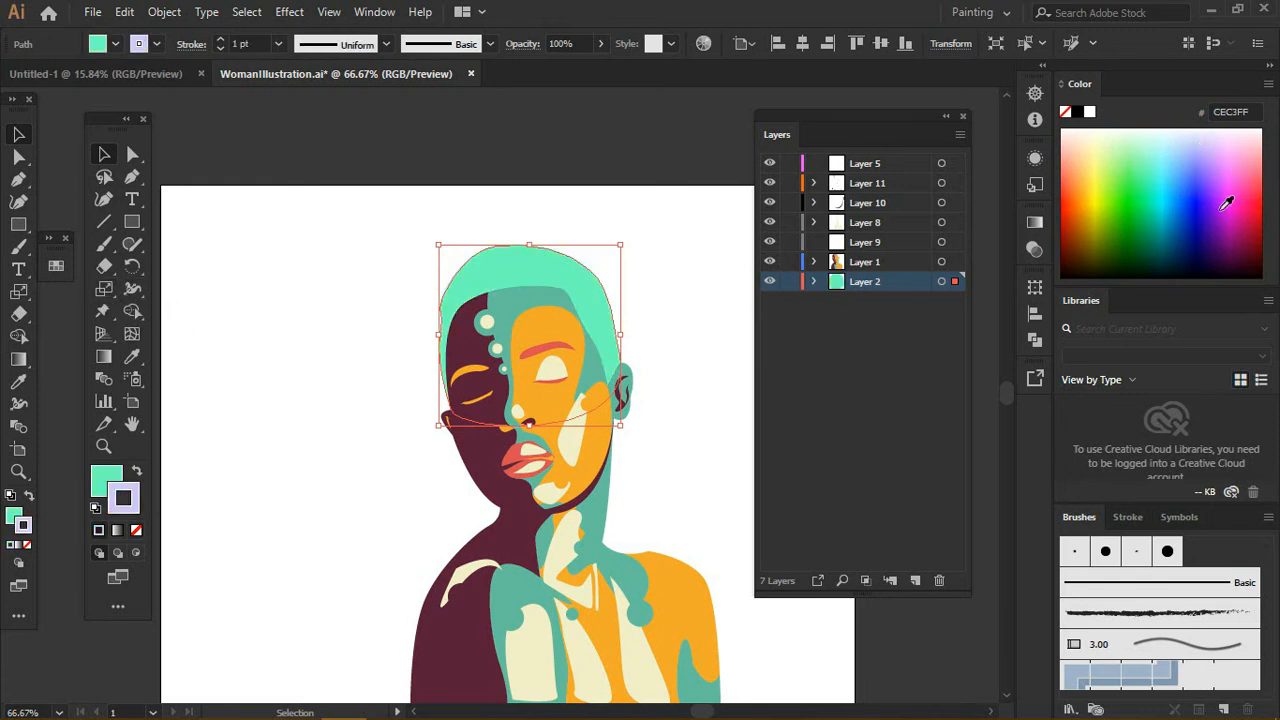
pyautogui.click(1220, 224)
pyautogui.click(1094, 243)
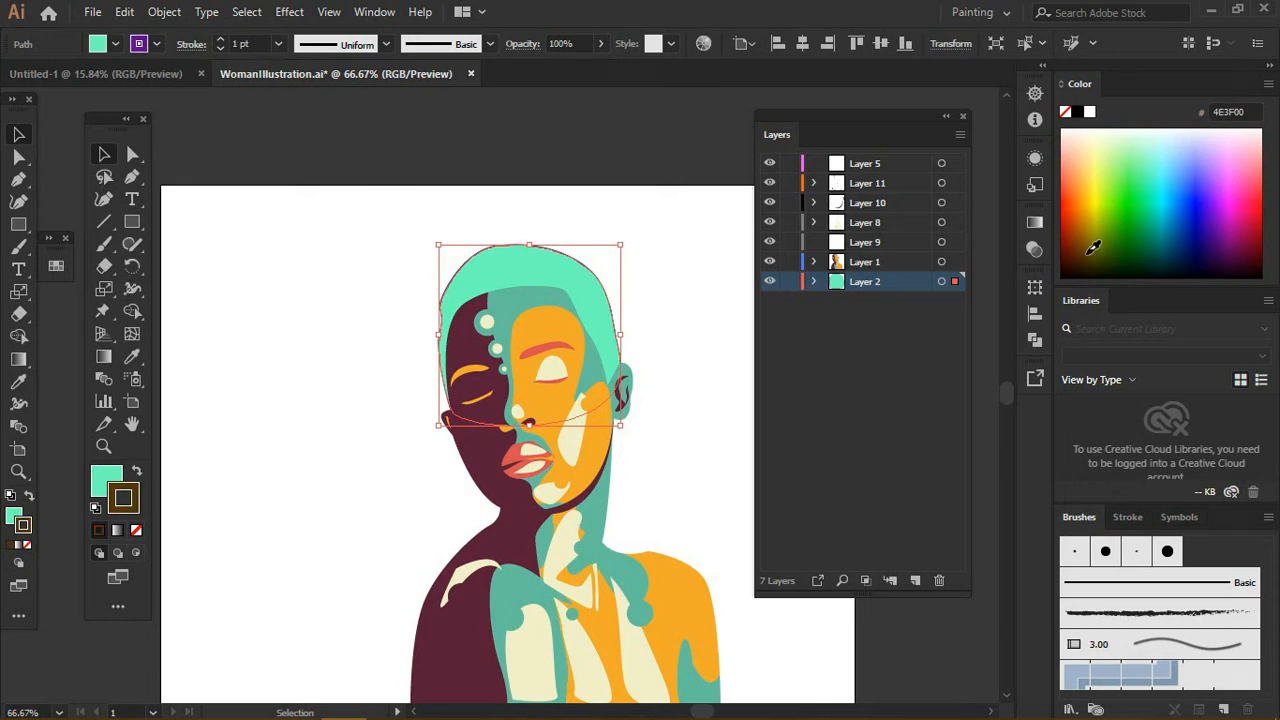
pyautogui.click(1108, 167)
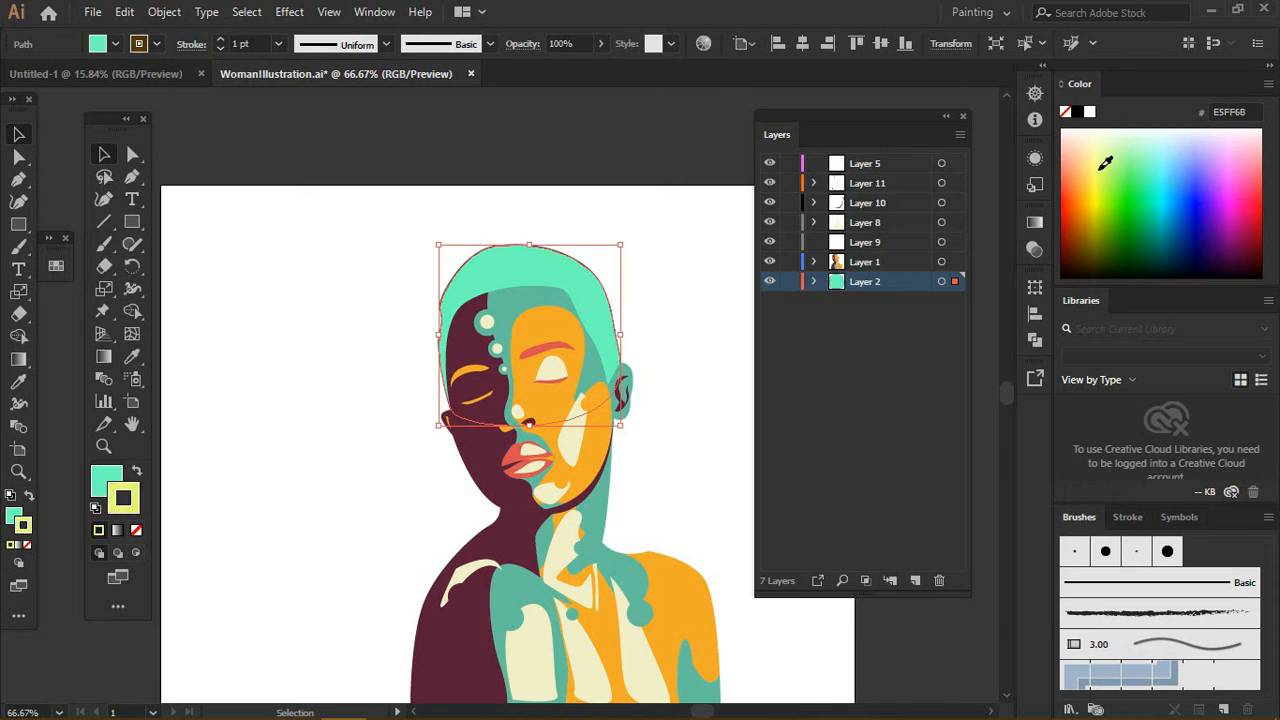
pyautogui.click(239, 258)
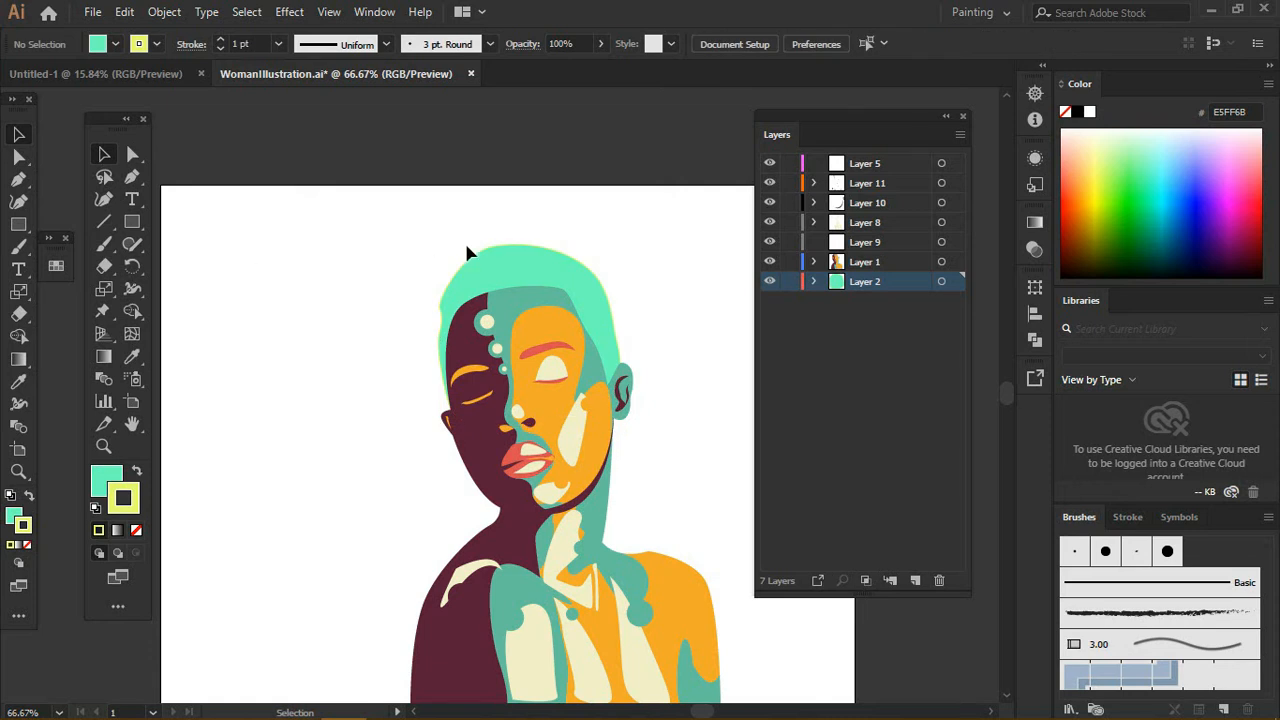
# - Zoom in on the hair's edge beside the forehead and try stroke colour 424EFF with nothing selected
pyautogui.hotkey('ctrl', '1')
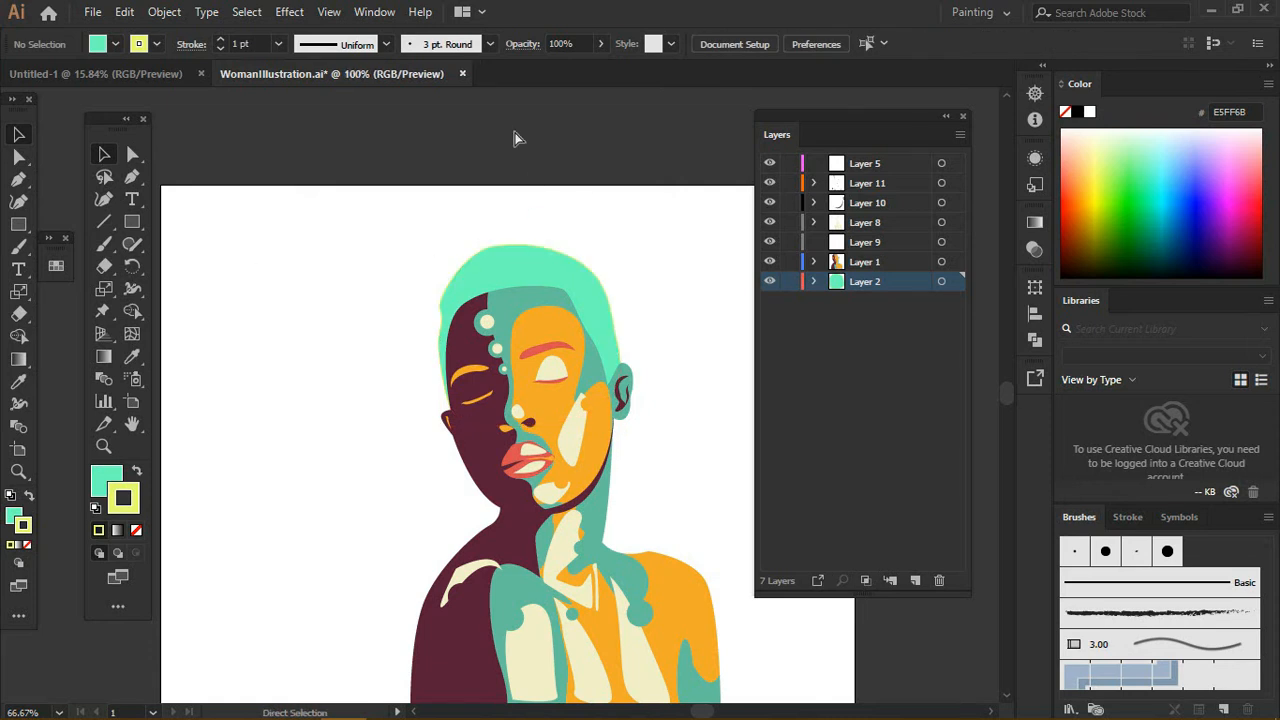
pyautogui.hotkey('ctrl', '+')
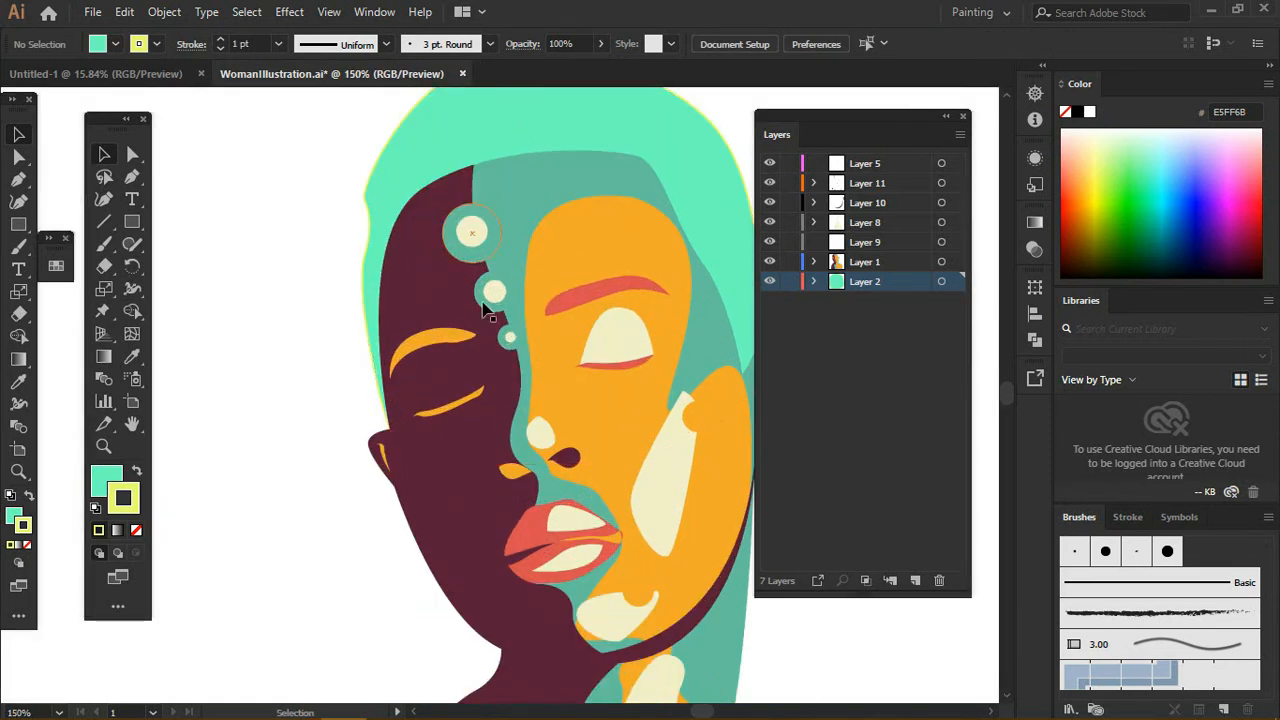
pyautogui.click(108, 450)
pyautogui.moveTo(467, 354); pyautogui.dragTo(306, 244)
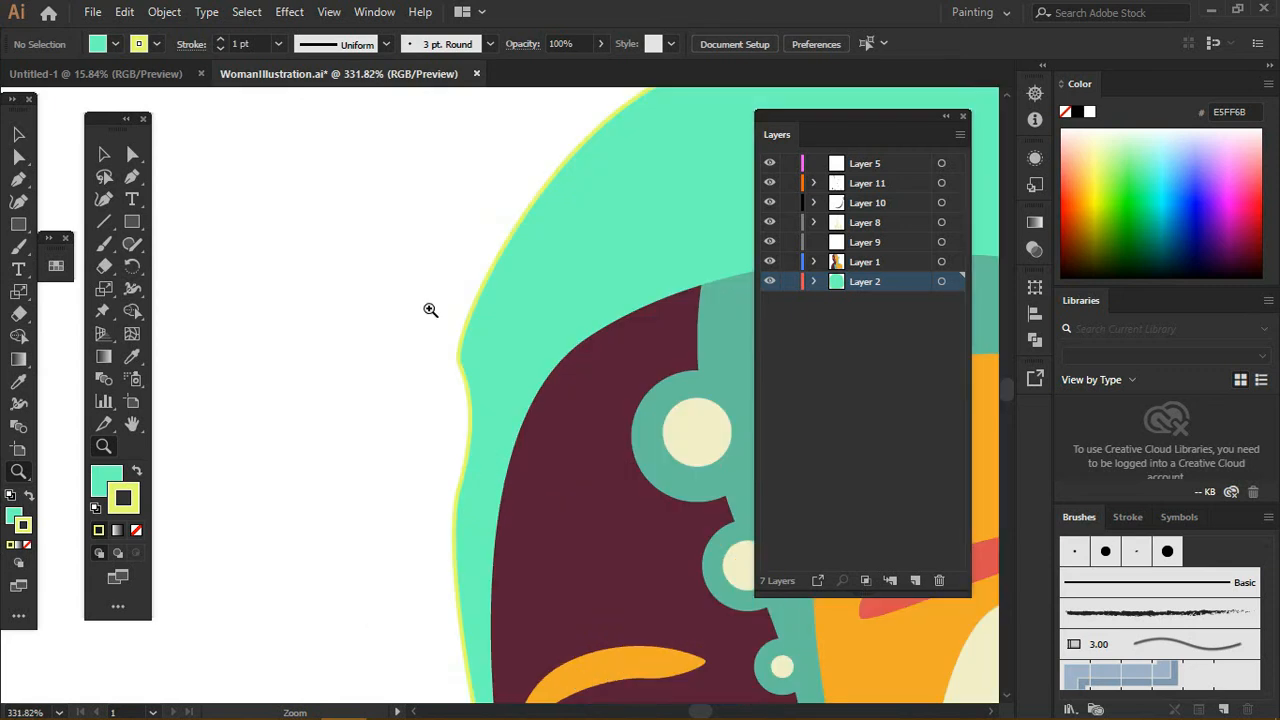
pyautogui.press('v')
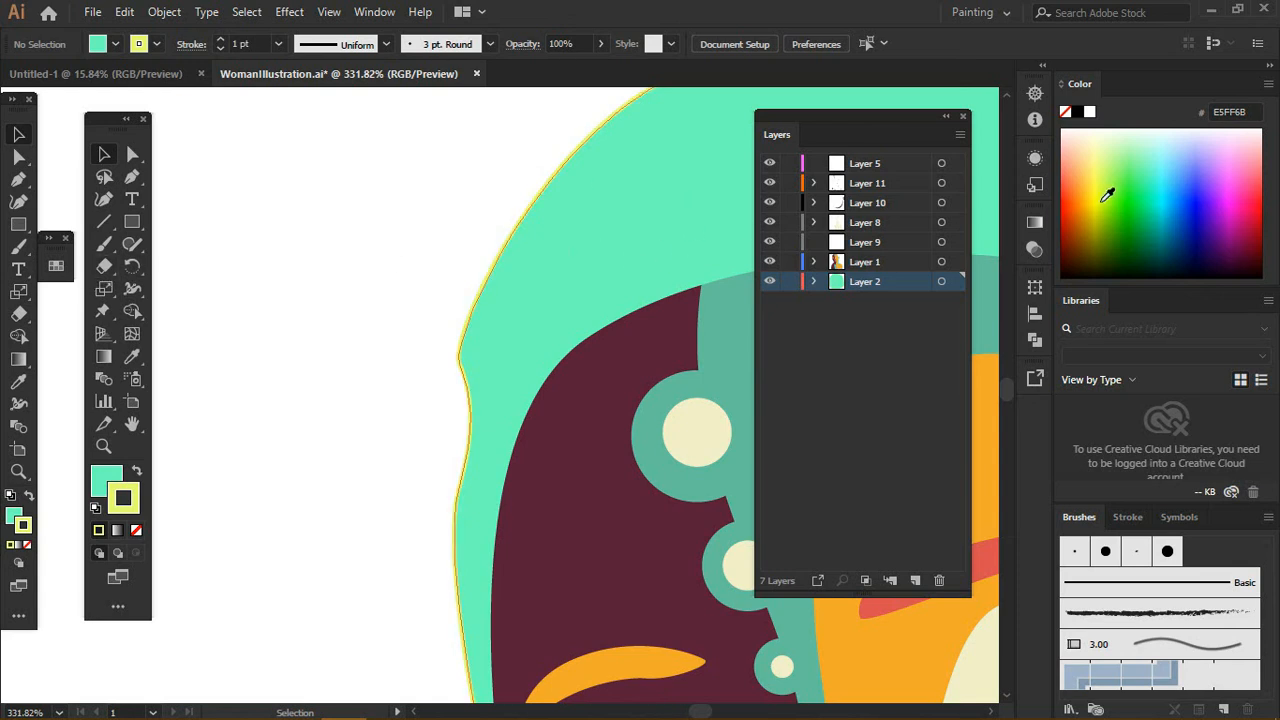
pyautogui.click(1198, 176)
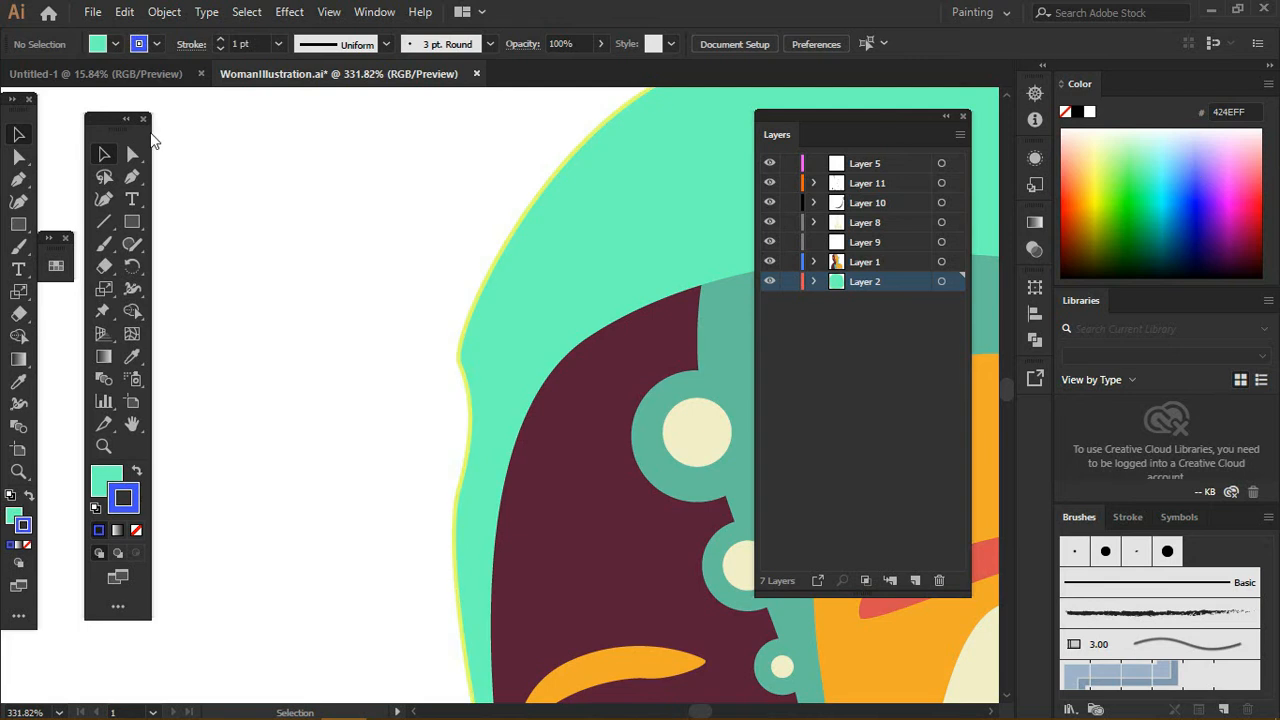
# - Select the hair shape and set its stroke to blue 1200FF, followed by pale yellow FFFC90
pyautogui.click(502, 257)
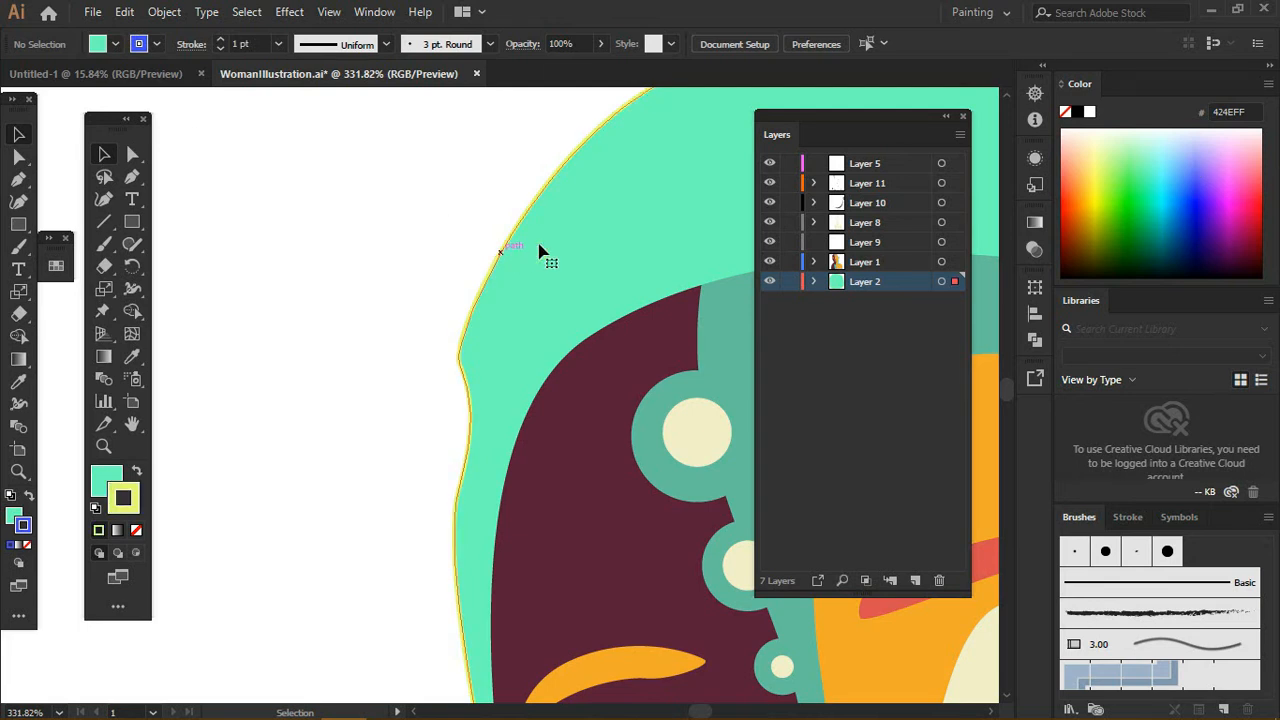
pyautogui.click(1203, 195)
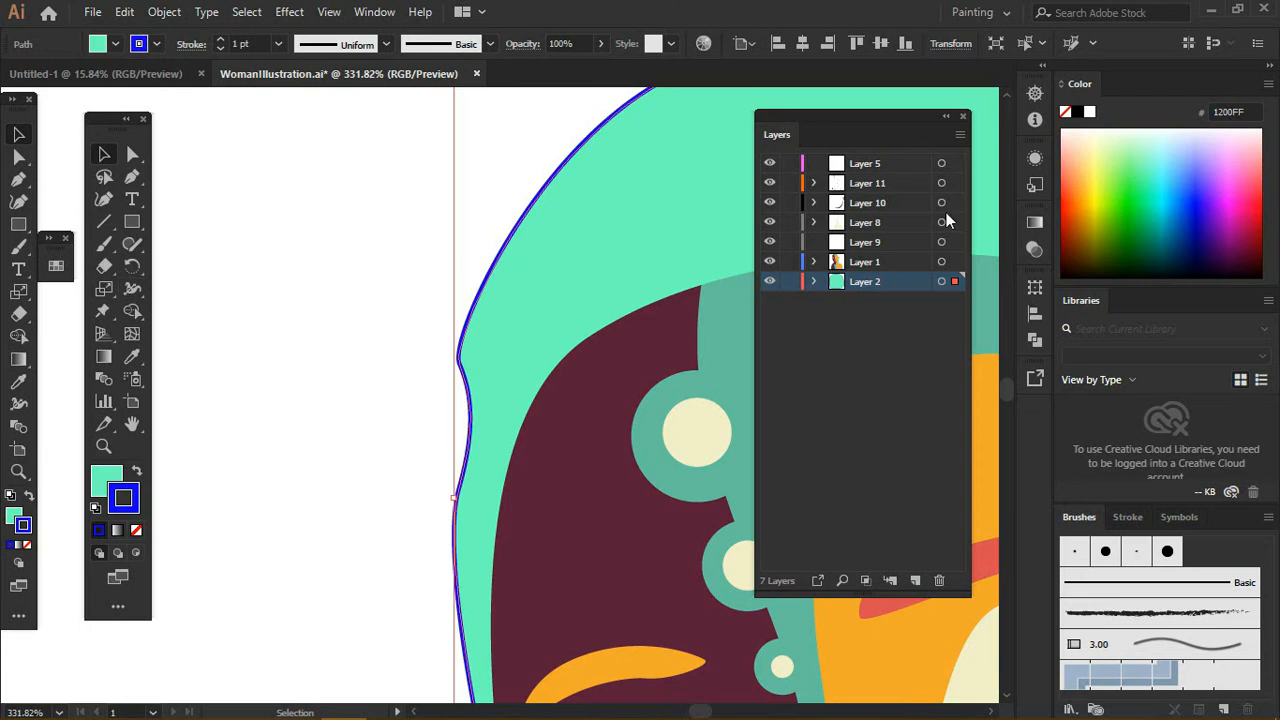
pyautogui.click(1095, 156)
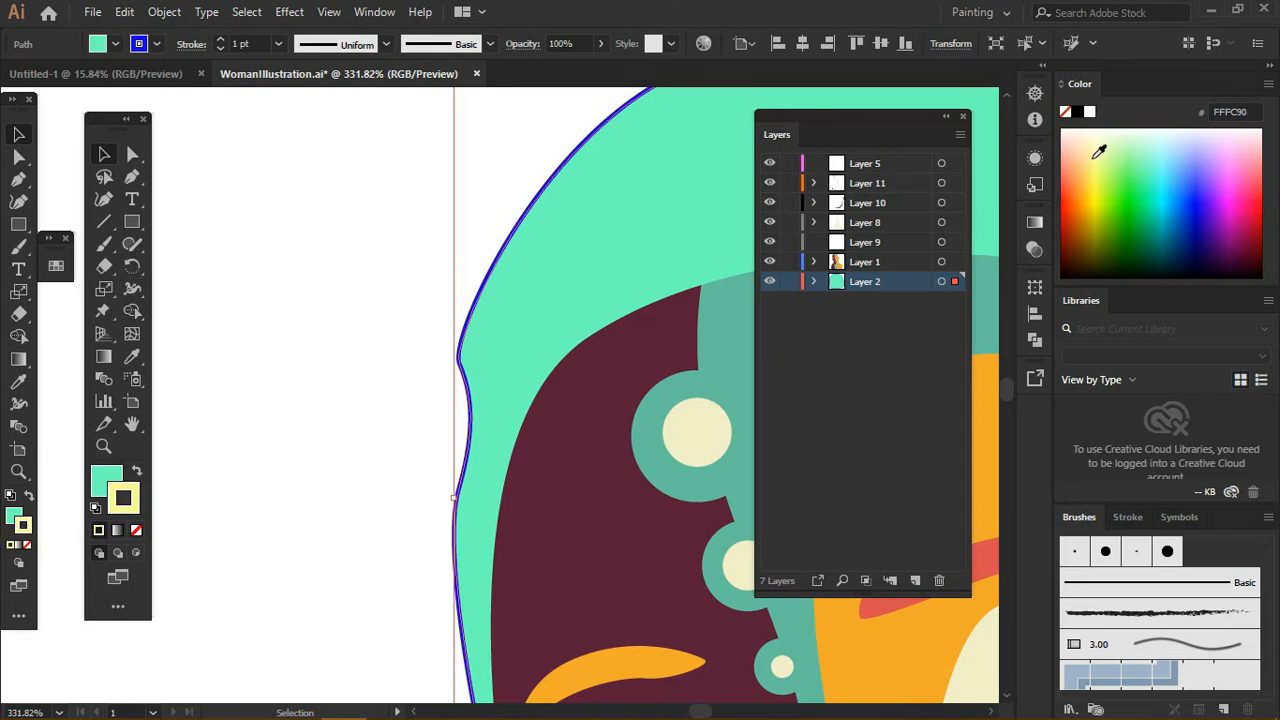
# - Change the hair shape's stroke colour to pink FF84C8, deselect the shape, and select it again
pyautogui.click(1247, 156)
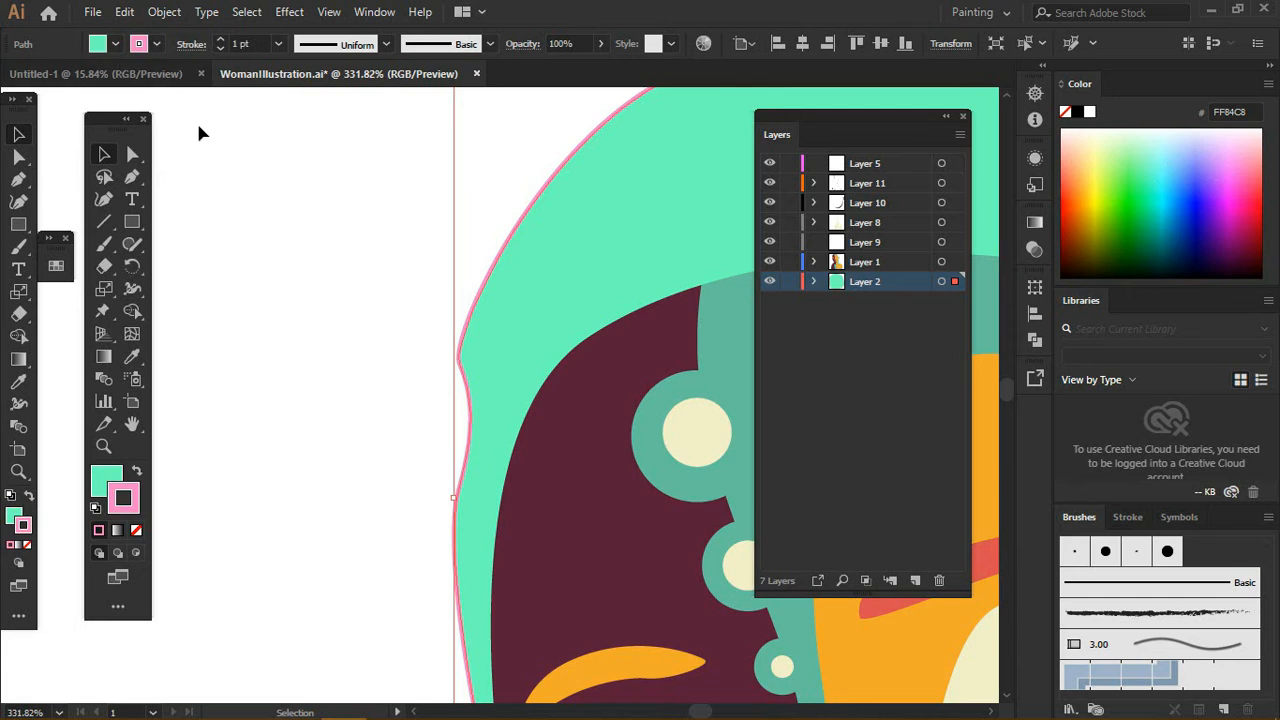
pyautogui.click(284, 170)
pyautogui.click(564, 258)
# - Try stroke weights of 5 pt and 8 pt on the hair shape, and deselect it with the whole artboard in view
pyautogui.click(279, 43)
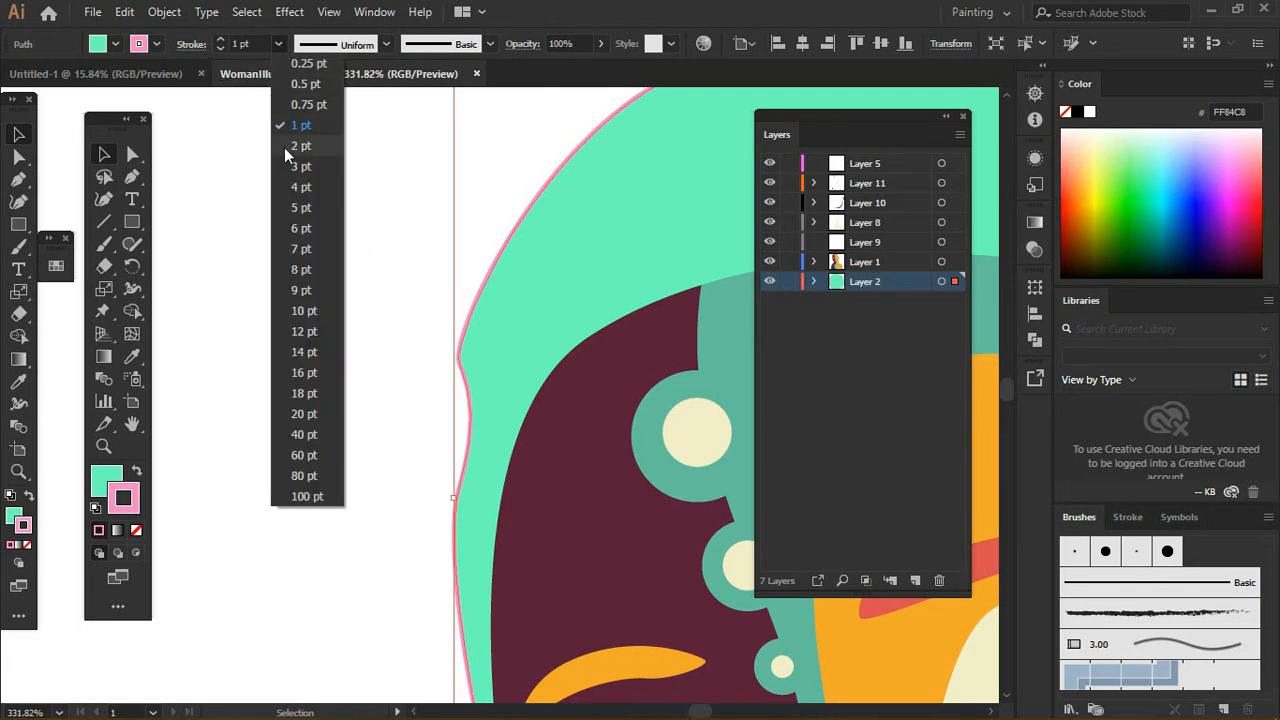
pyautogui.click(295, 204)
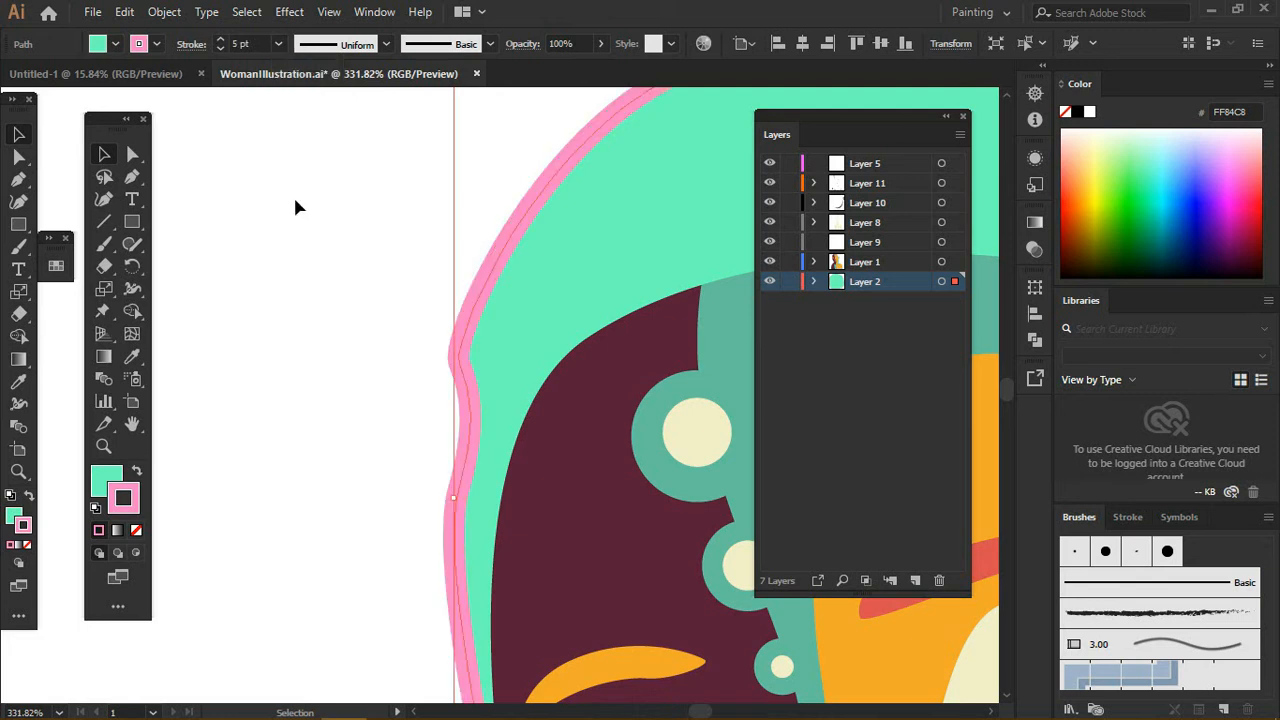
pyautogui.click(278, 43)
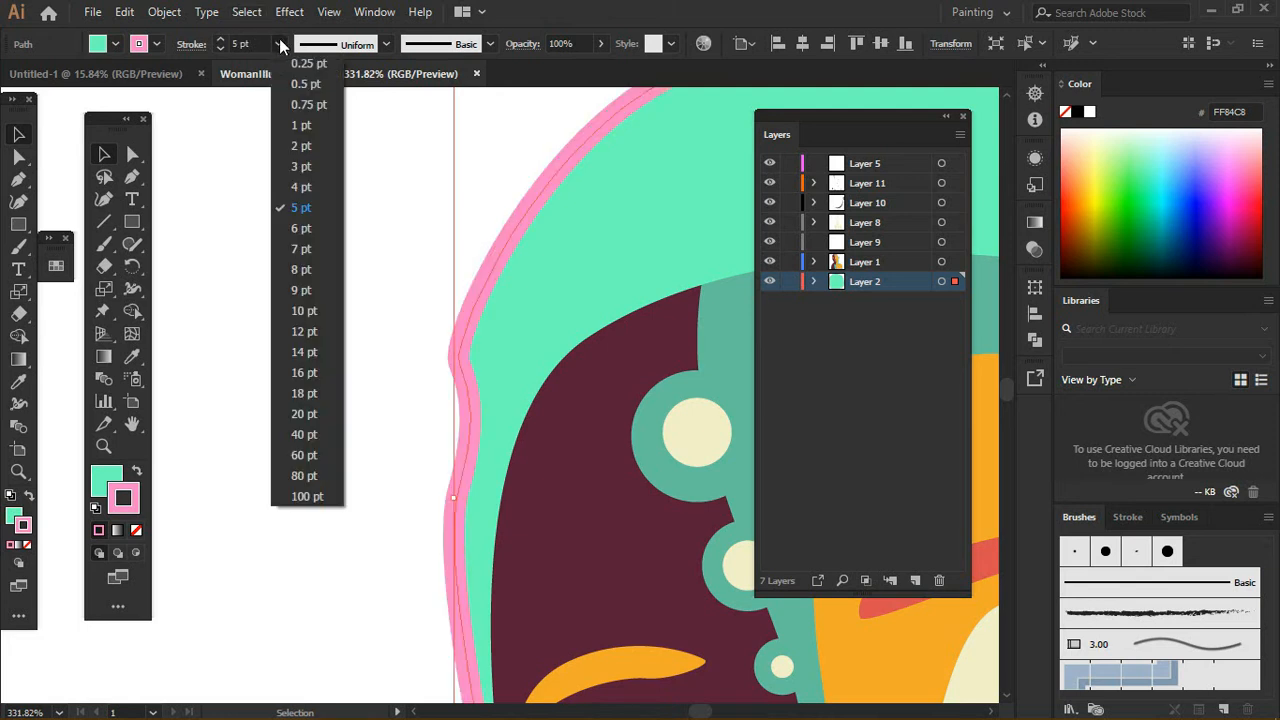
pyautogui.click(282, 268)
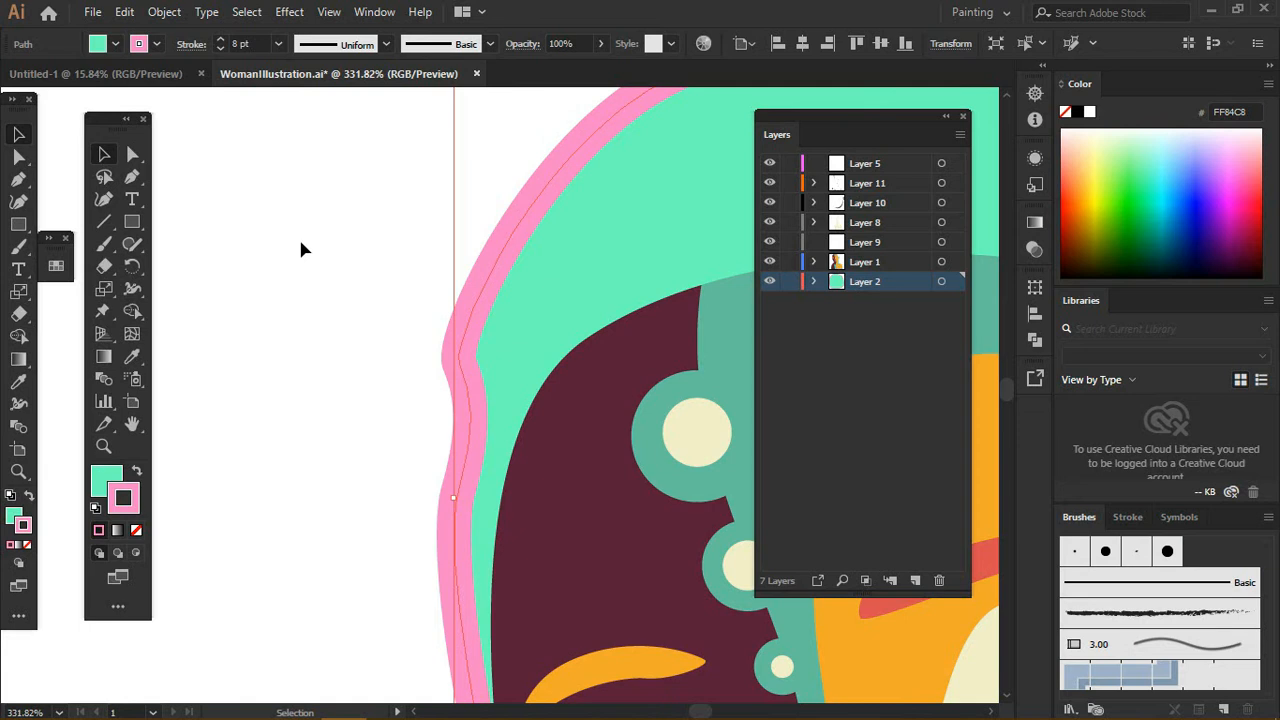
pyautogui.click(300, 243)
pyautogui.hotkey('ctrl', '0')
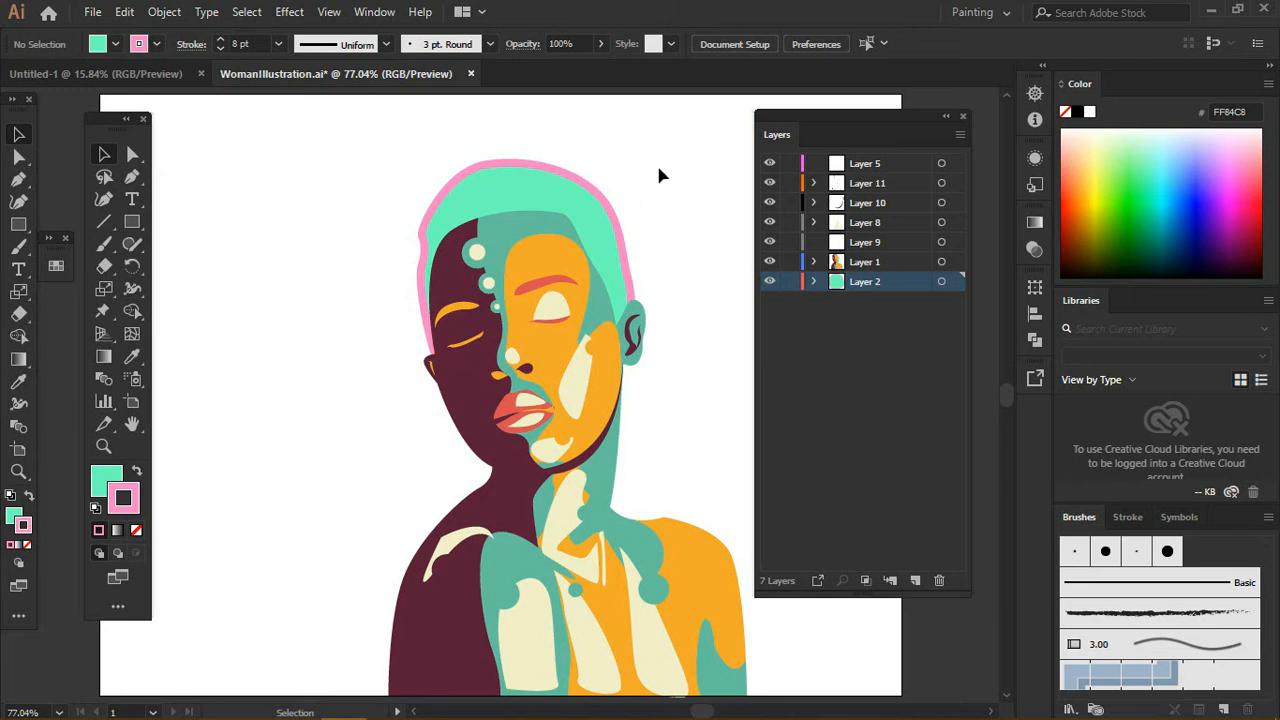
# - Undo all the fill and stroke experiments back to the hair shape's original coral fill without a stroke, and deselect it
pyautogui.hotkey('ctrl', 'z')
pyautogui.hotkey('ctrl', 'z')
pyautogui.hotkey('ctrl', 'z')
pyautogui.hotkey('ctrl', 'z')
pyautogui.hotkey('ctrl', 'z')
pyautogui.hotkey('ctrl', 'z')
pyautogui.hotkey('ctrl', 'z')
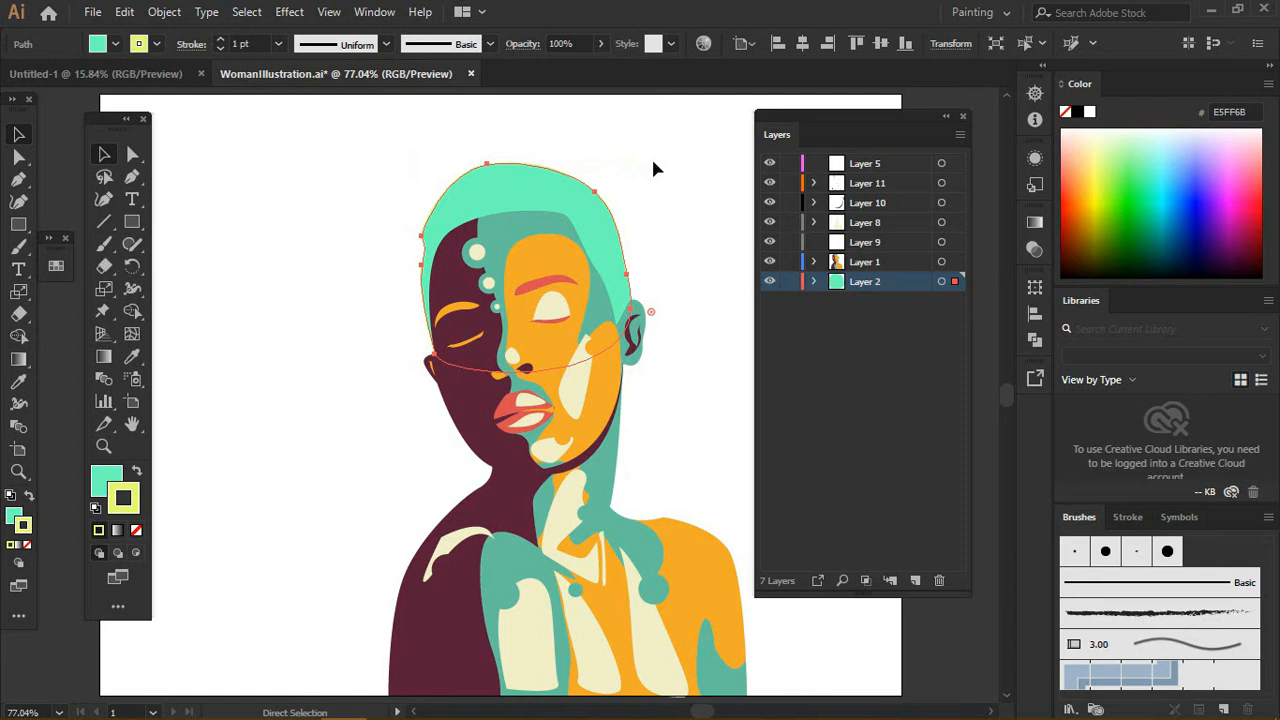
pyautogui.hotkey('ctrl', 'z')
pyautogui.hotkey('ctrl', 'z')
pyautogui.hotkey('ctrl', 'z')
pyautogui.hotkey('ctrl', 'z')
pyautogui.hotkey('ctrl', 'z')
pyautogui.hotkey('ctrl', 'z')
pyautogui.hotkey('ctrl', 'z')
pyautogui.hotkey('ctrl', 'z')
pyautogui.hotkey('ctrl', 'z')
pyautogui.hotkey('ctrl', 'z')
pyautogui.hotkey('ctrl', 'z')
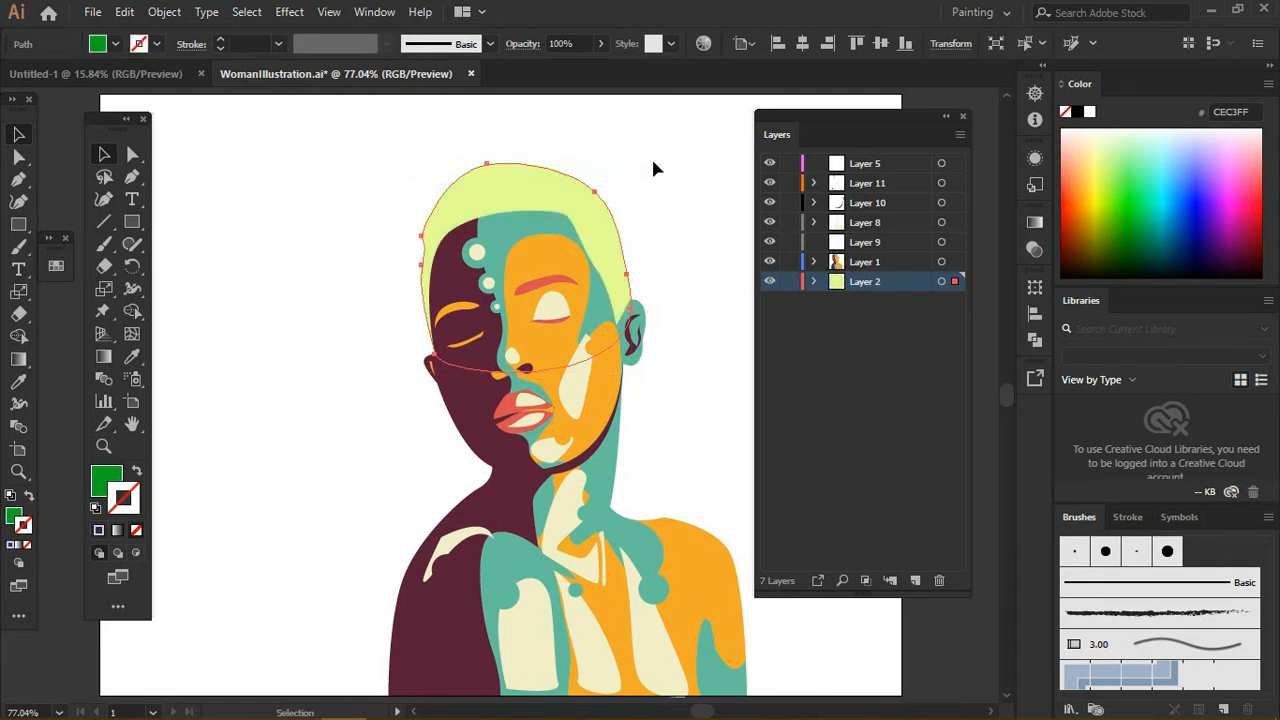
pyautogui.hotkey('ctrl', 'z')
pyautogui.hotkey('ctrl', 'z')
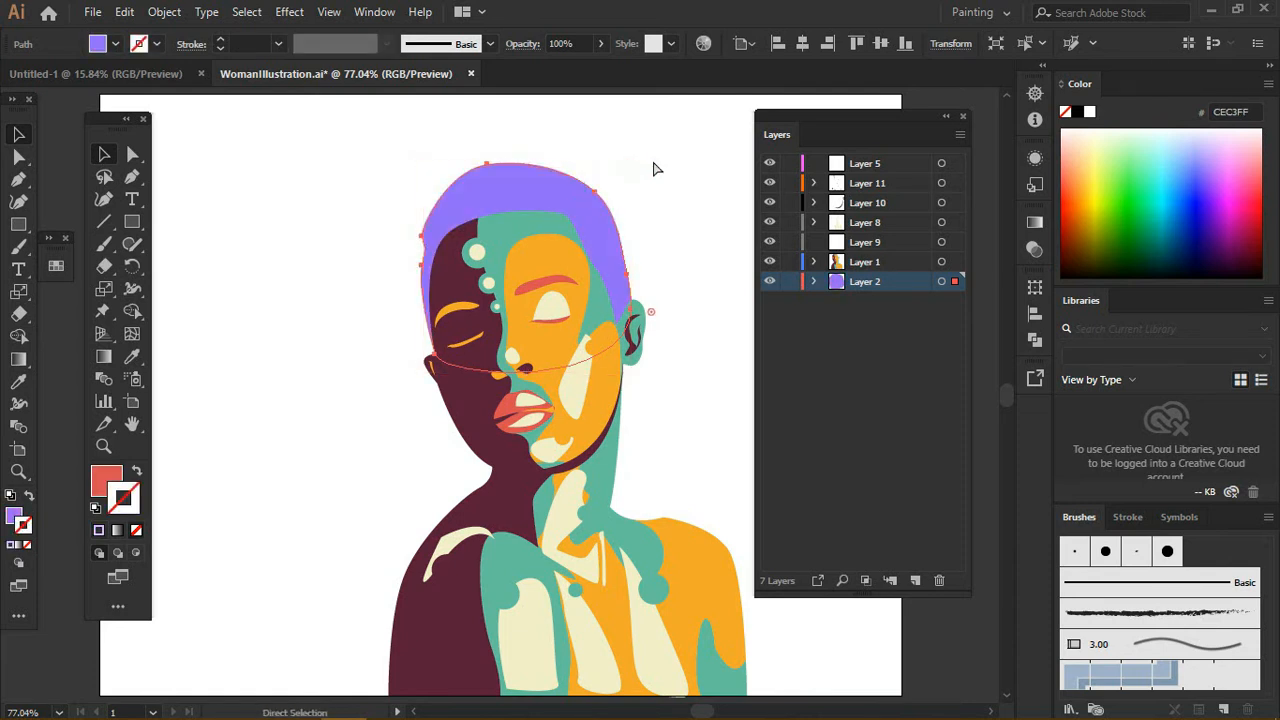
pyautogui.click(404, 135)
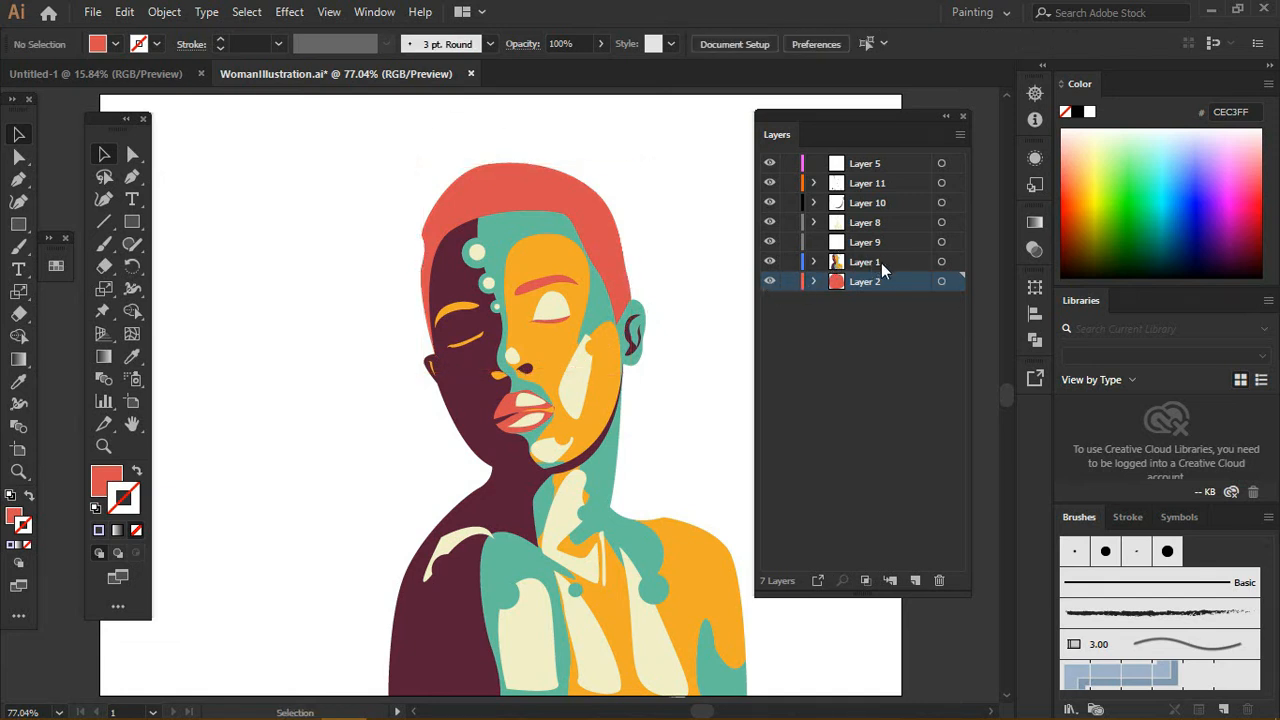
# - Select all layers from Layer 2 up to Layer 5 and flatten the artwork
pyautogui.keyDown('shift'); pyautogui.click(876, 164); pyautogui.keyUp('shift')
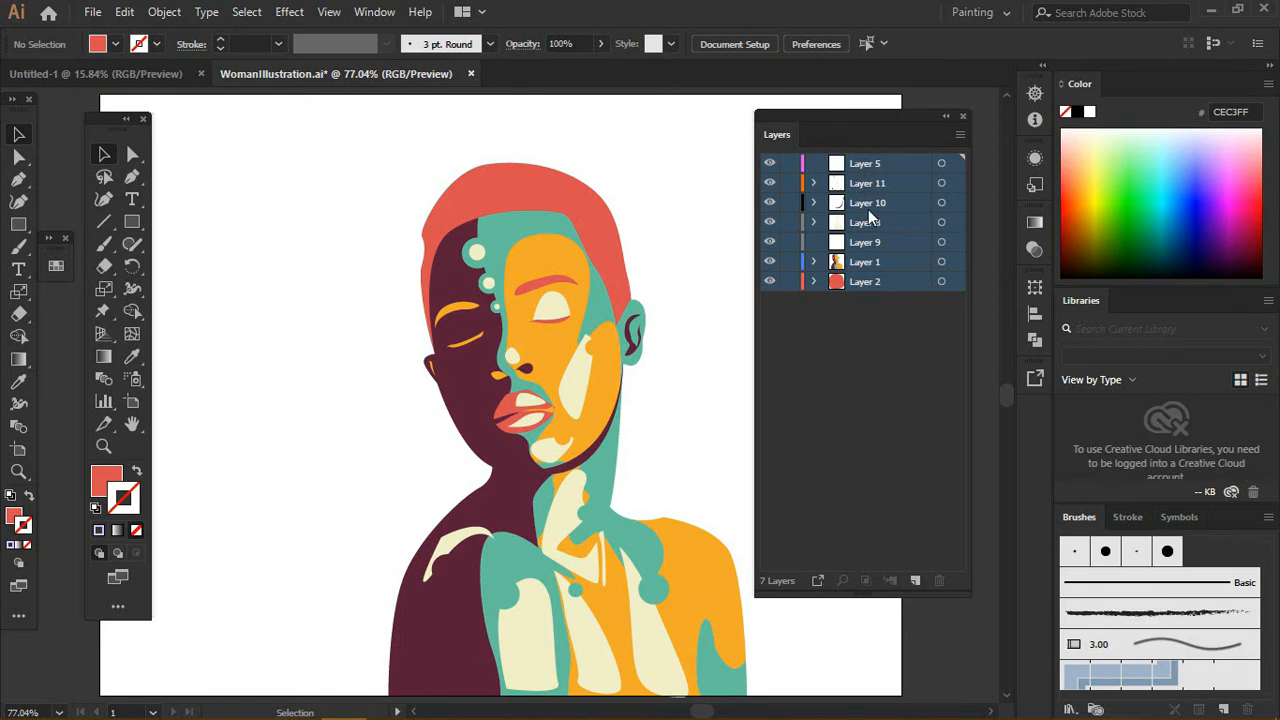
pyautogui.click(960, 134)
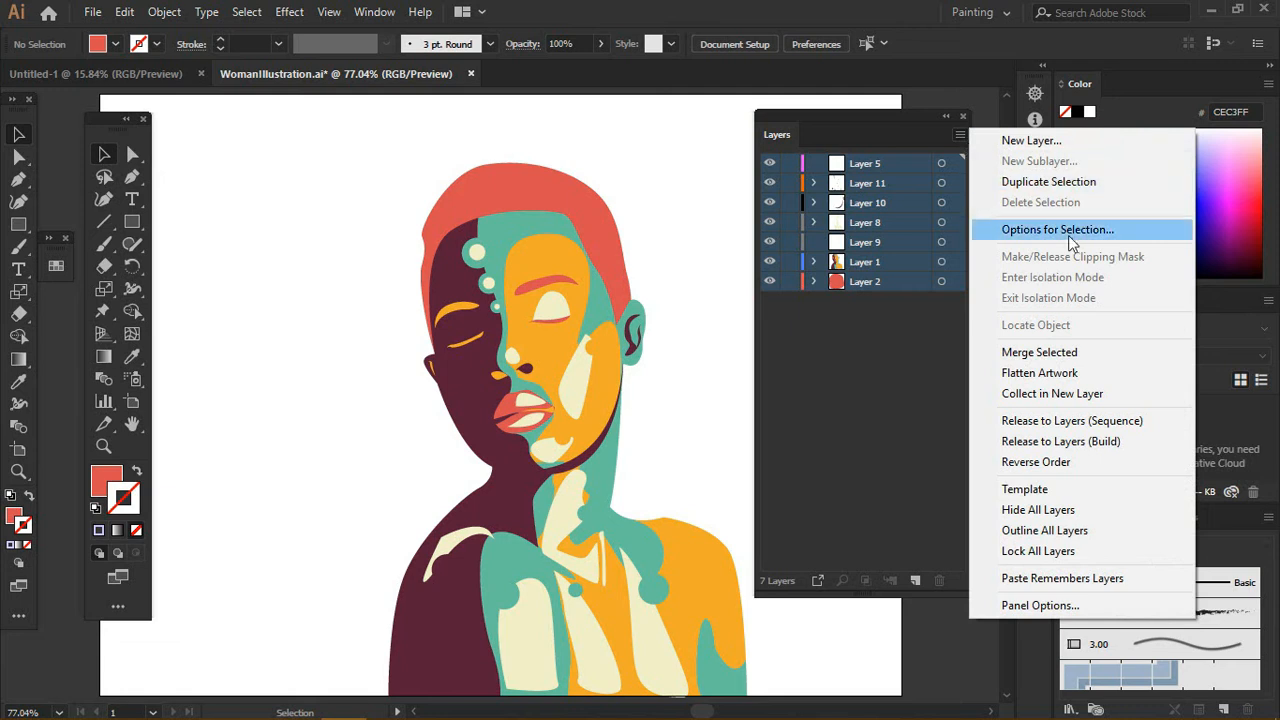
pyautogui.click(1055, 373)
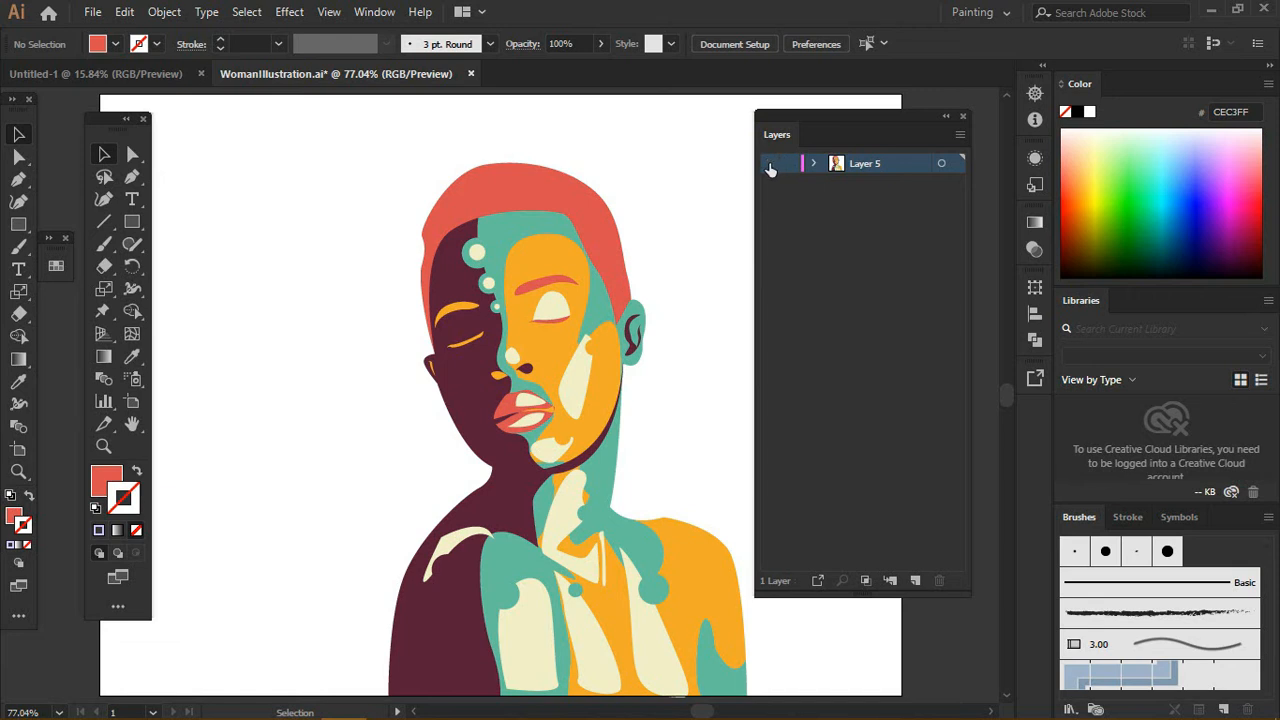
# - Check the flattened Layer 5 by toggling its visibility and viewing its contents, and leave it hidden
pyautogui.click(769, 163)
pyautogui.click(769, 163)
pyautogui.click(814, 163)
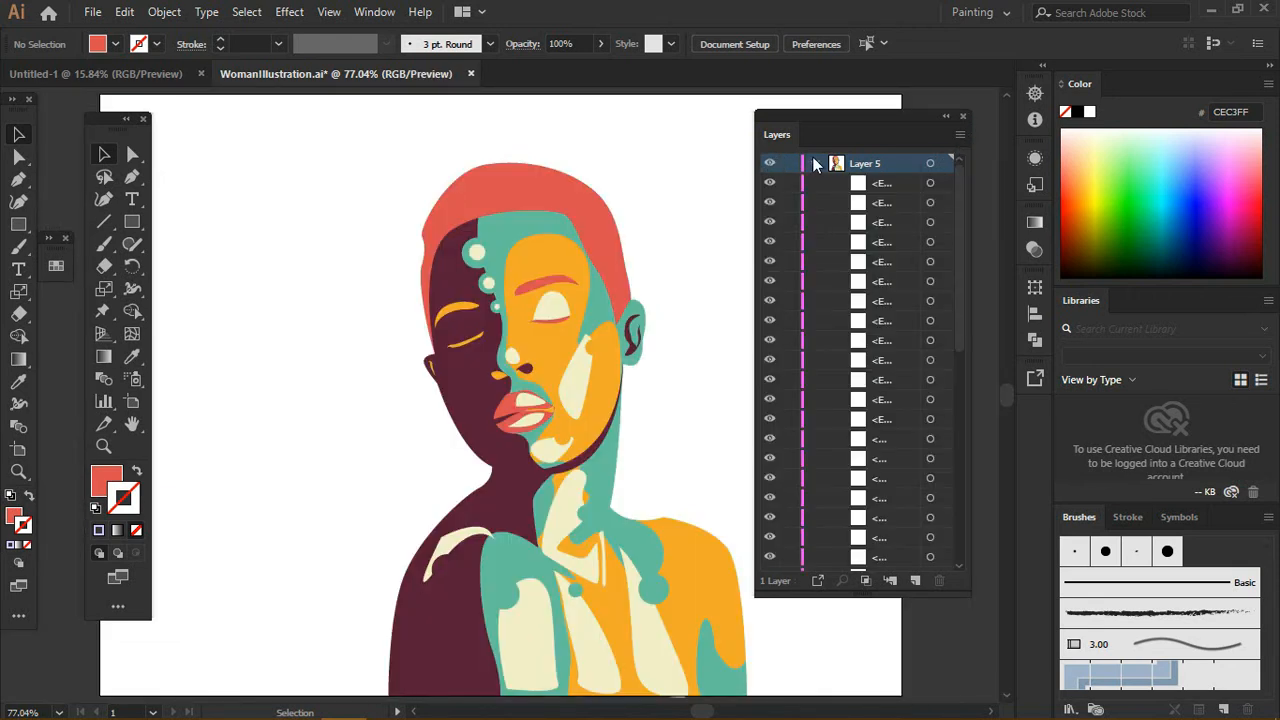
pyautogui.click(814, 163)
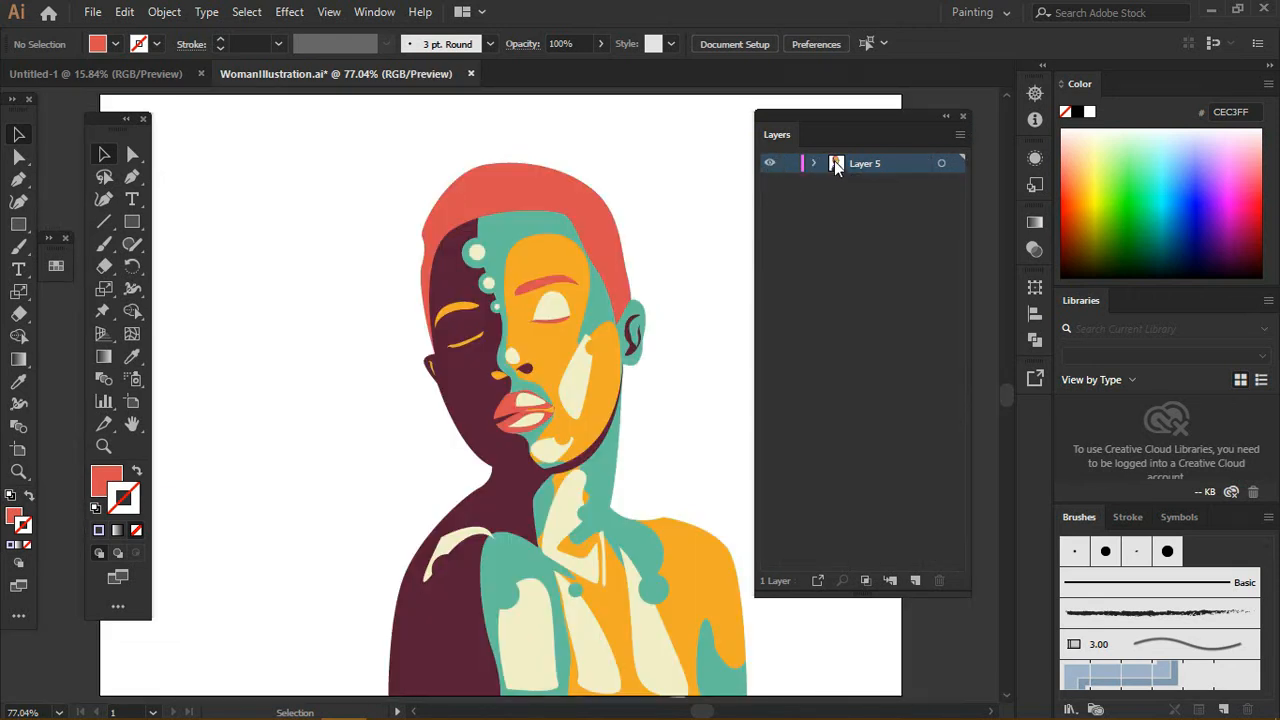
pyautogui.keyDown('ctrl'); pyautogui.click(769, 164); pyautogui.keyUp('ctrl')
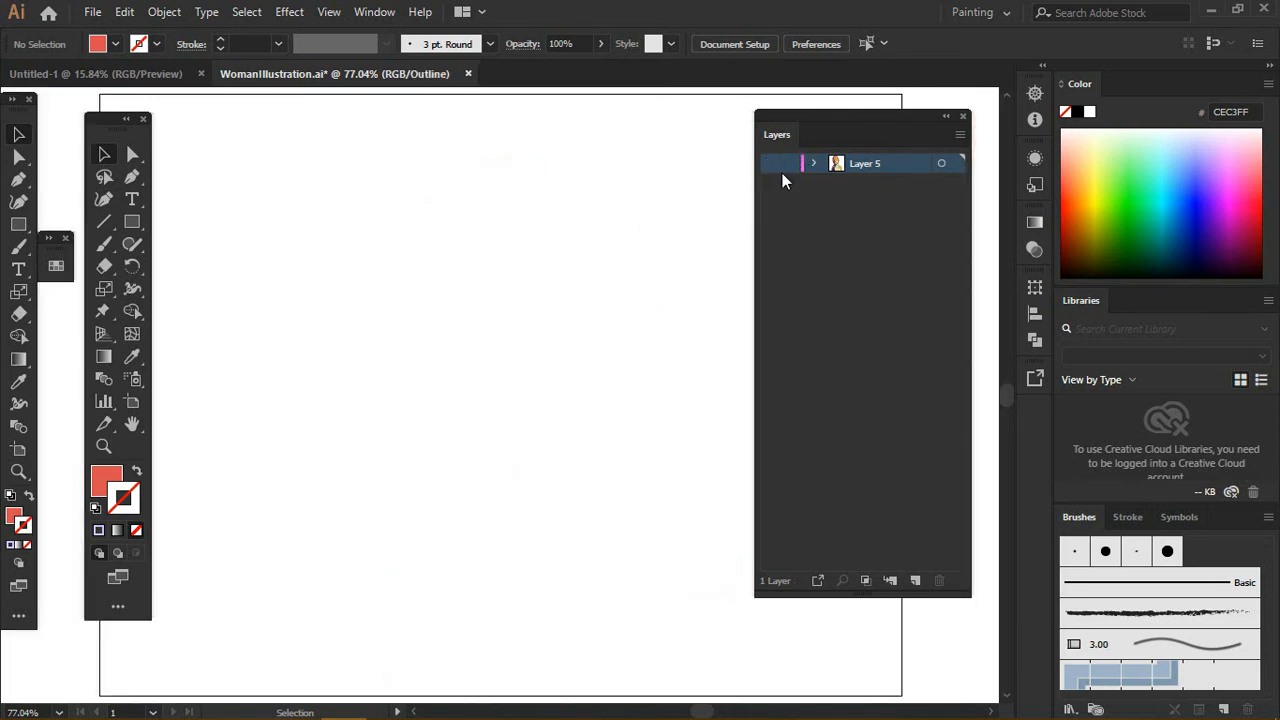
# - Add a new layer above Layer 5 and draw a large circle on it with the Ellipse tool
pyautogui.click(918, 583)
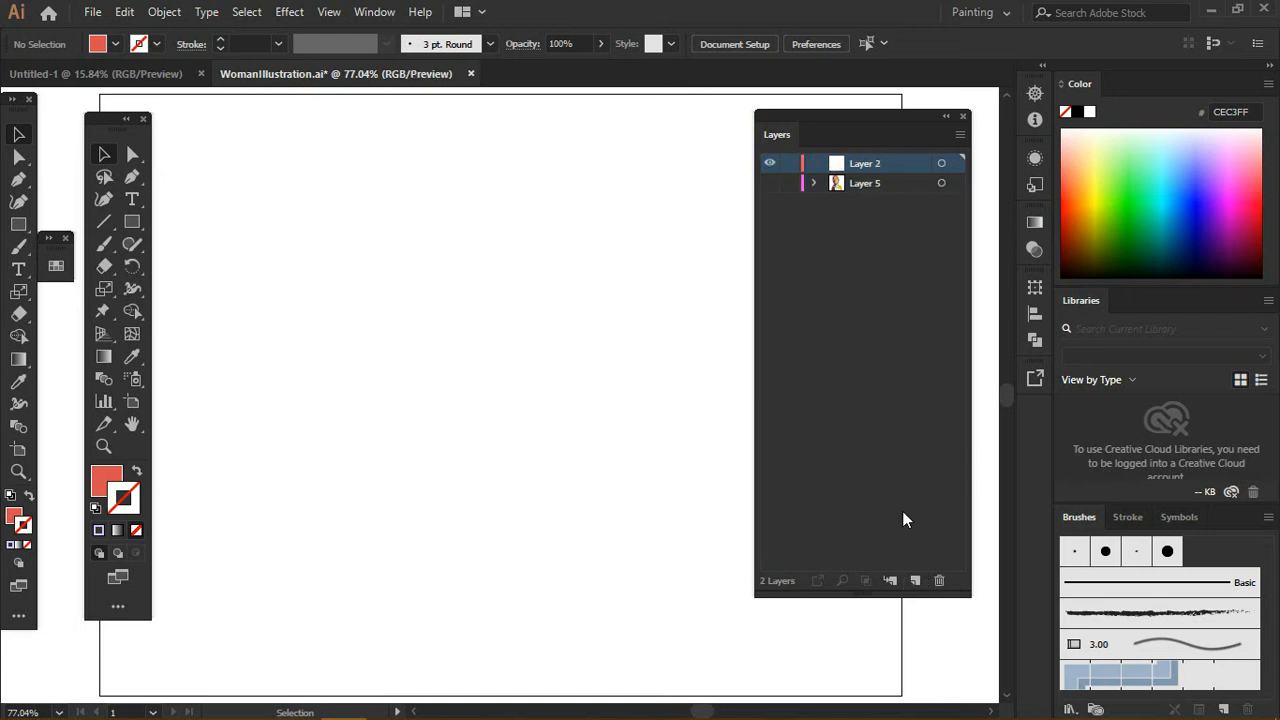
pyautogui.click(133, 222)
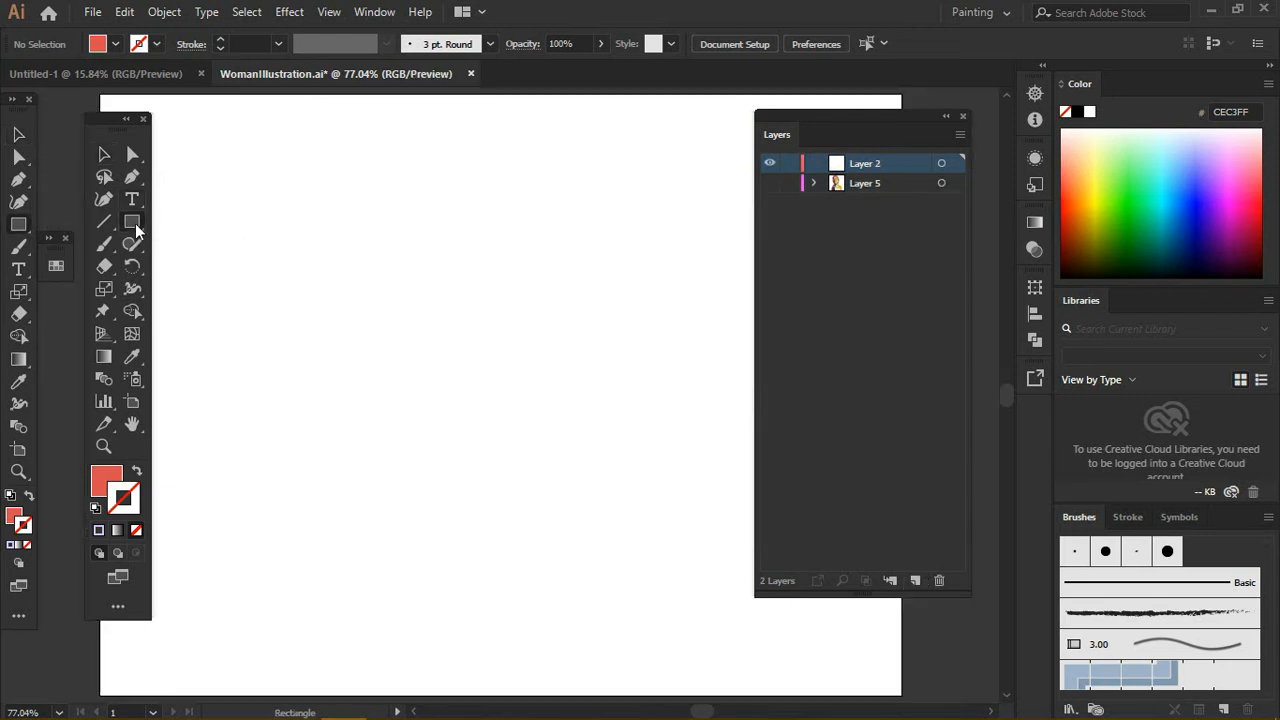
pyautogui.click(135, 223)
pyautogui.click(210, 268)
pyautogui.moveTo(230, 159); pyautogui.dragTo(540, 471)
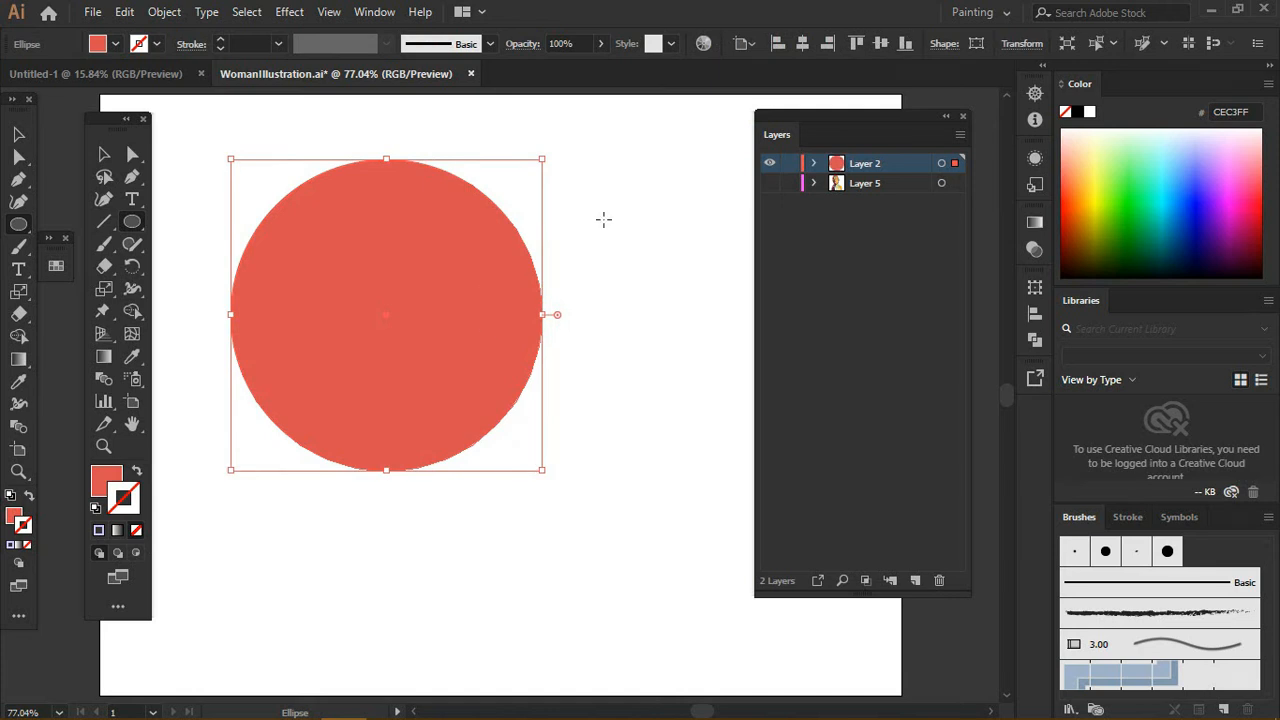
pyautogui.click(103, 154)
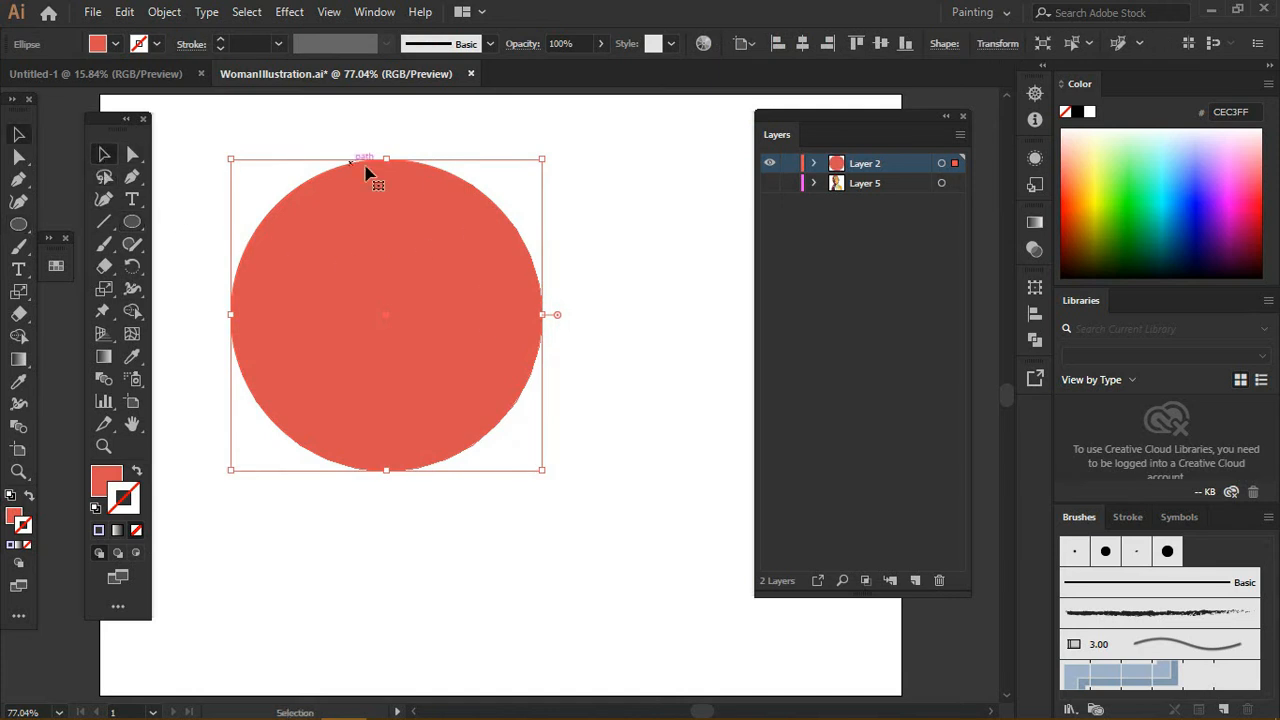
# - Try pink FF7AED, orange FF6006 and dark red 901C00 fills on the circle, finish with red E50006, and deselect it
pyautogui.click(580, 197)
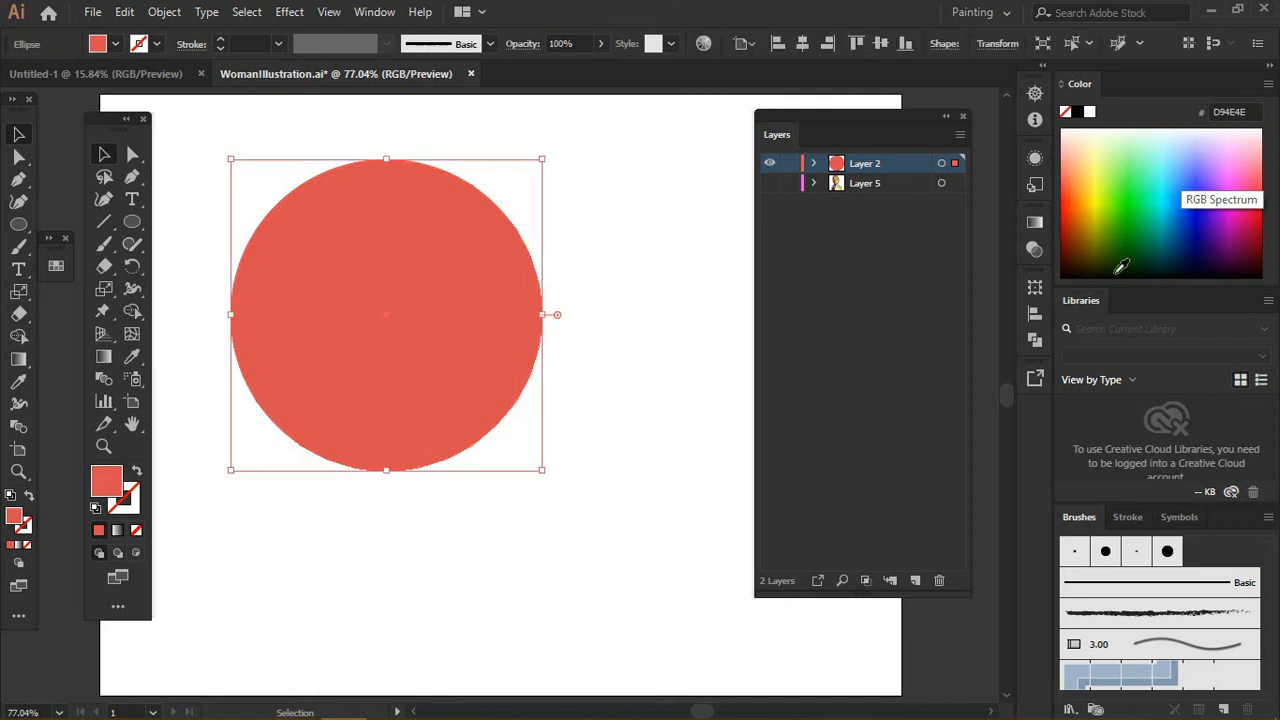
pyautogui.click(1157, 165)
pyautogui.click(1235, 160)
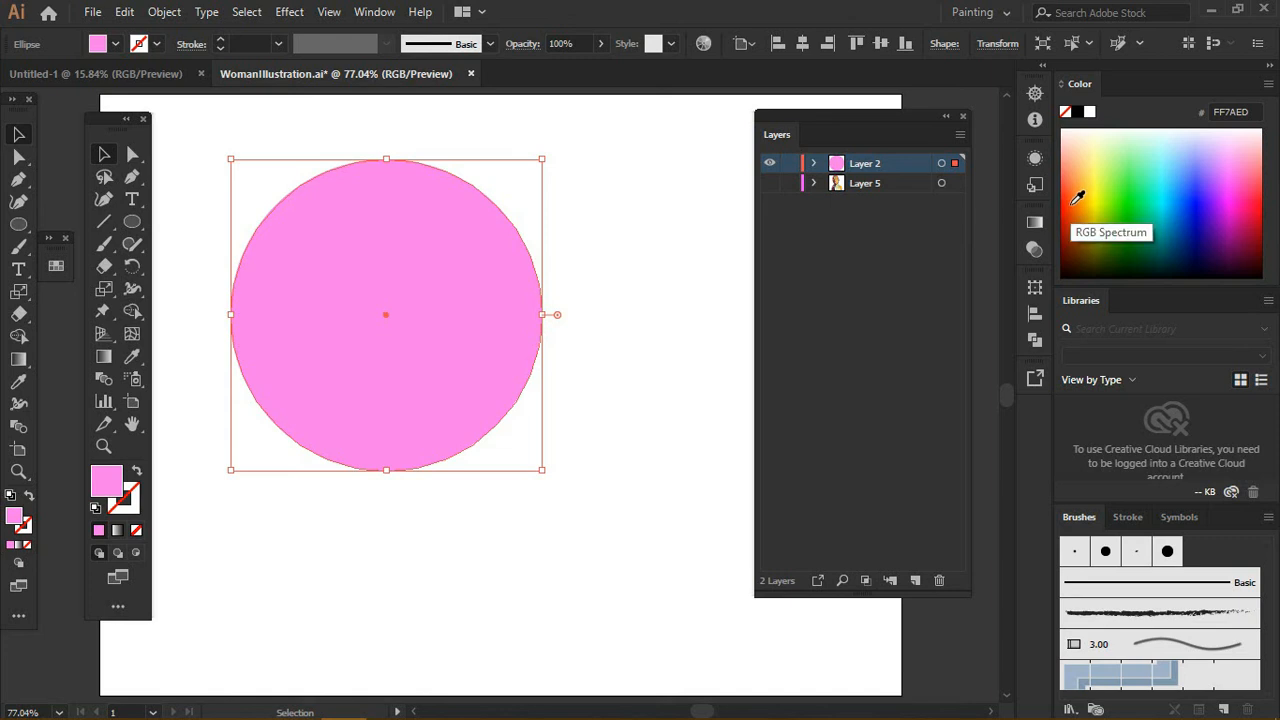
pyautogui.click(1076, 190)
pyautogui.click(1076, 188)
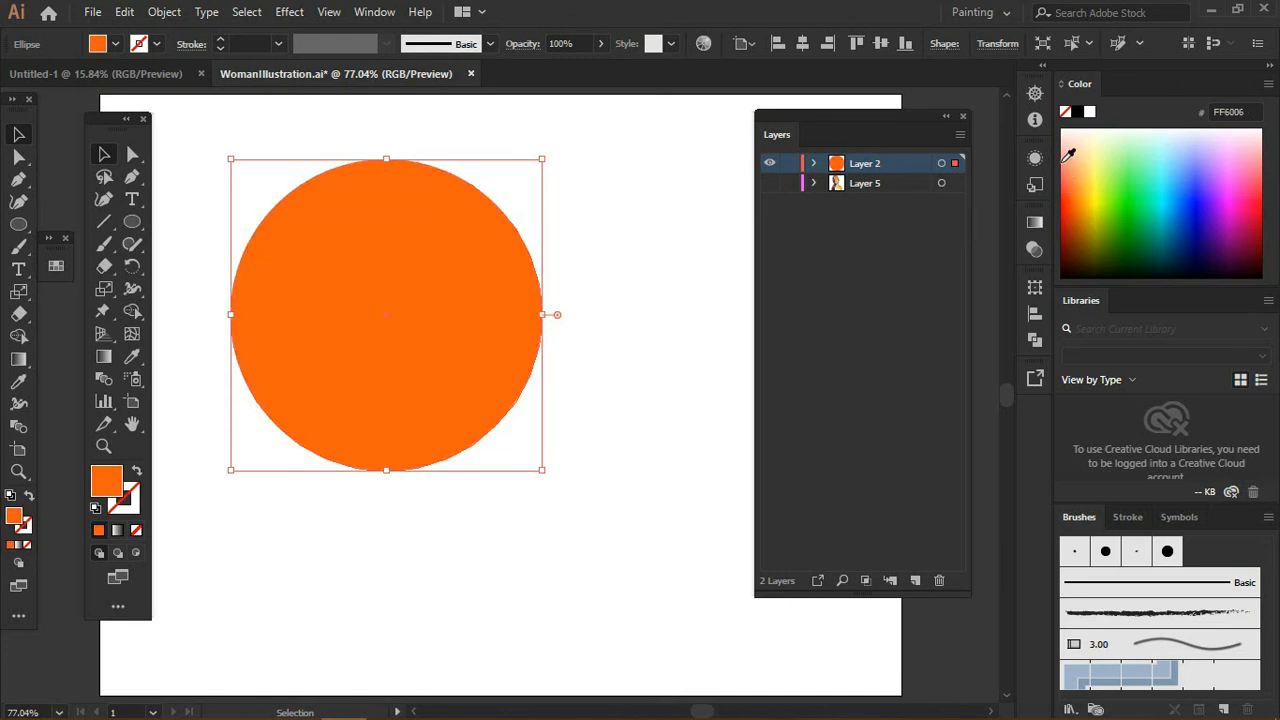
pyautogui.click(1073, 224)
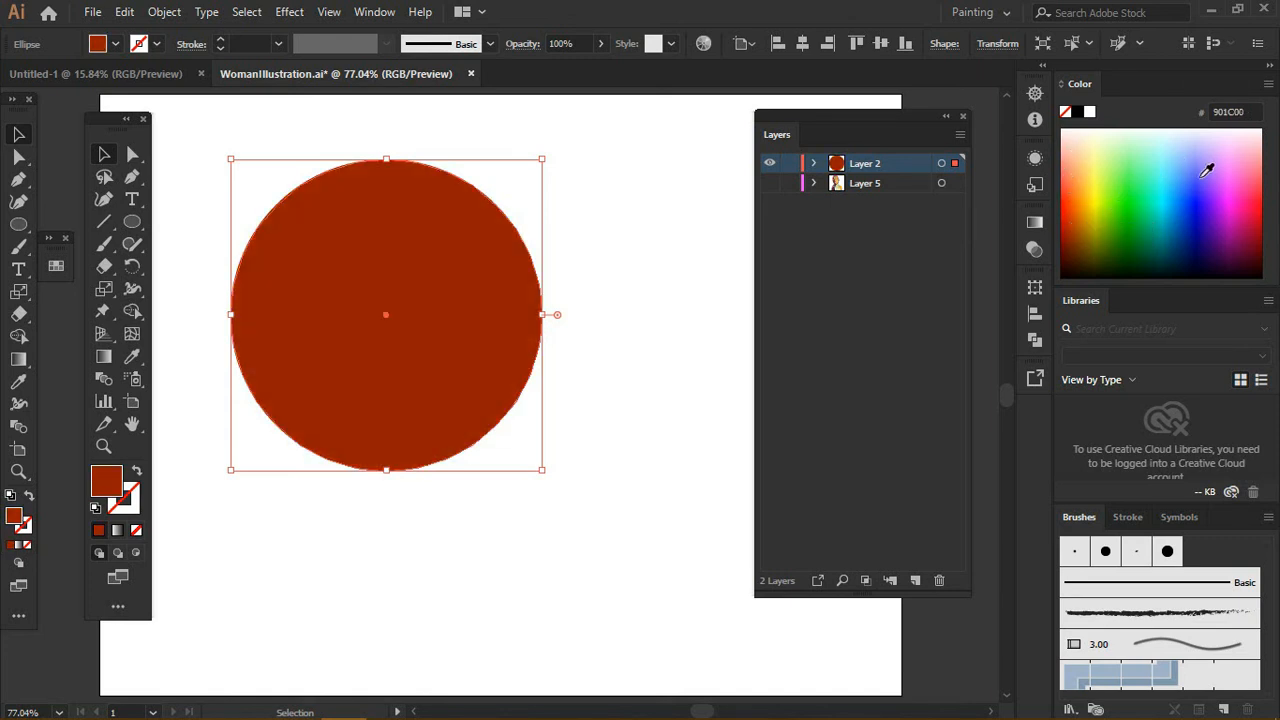
pyautogui.click(1260, 200)
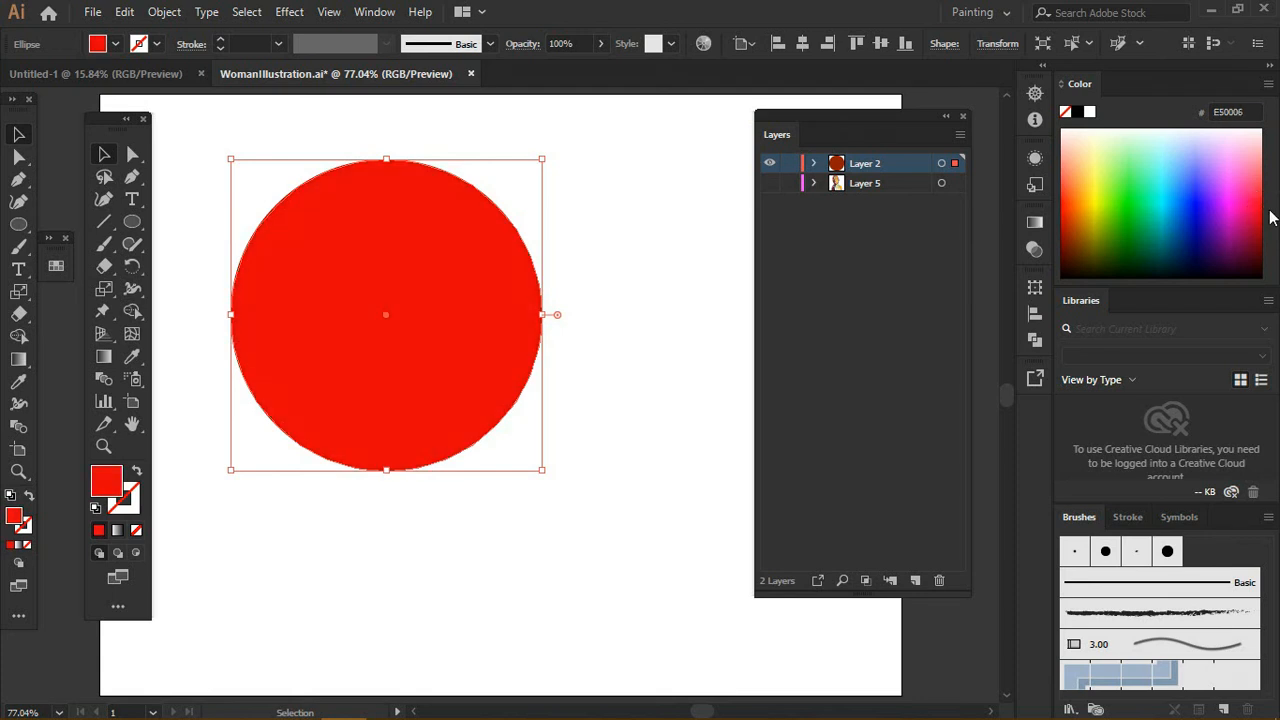
pyautogui.click(619, 307)
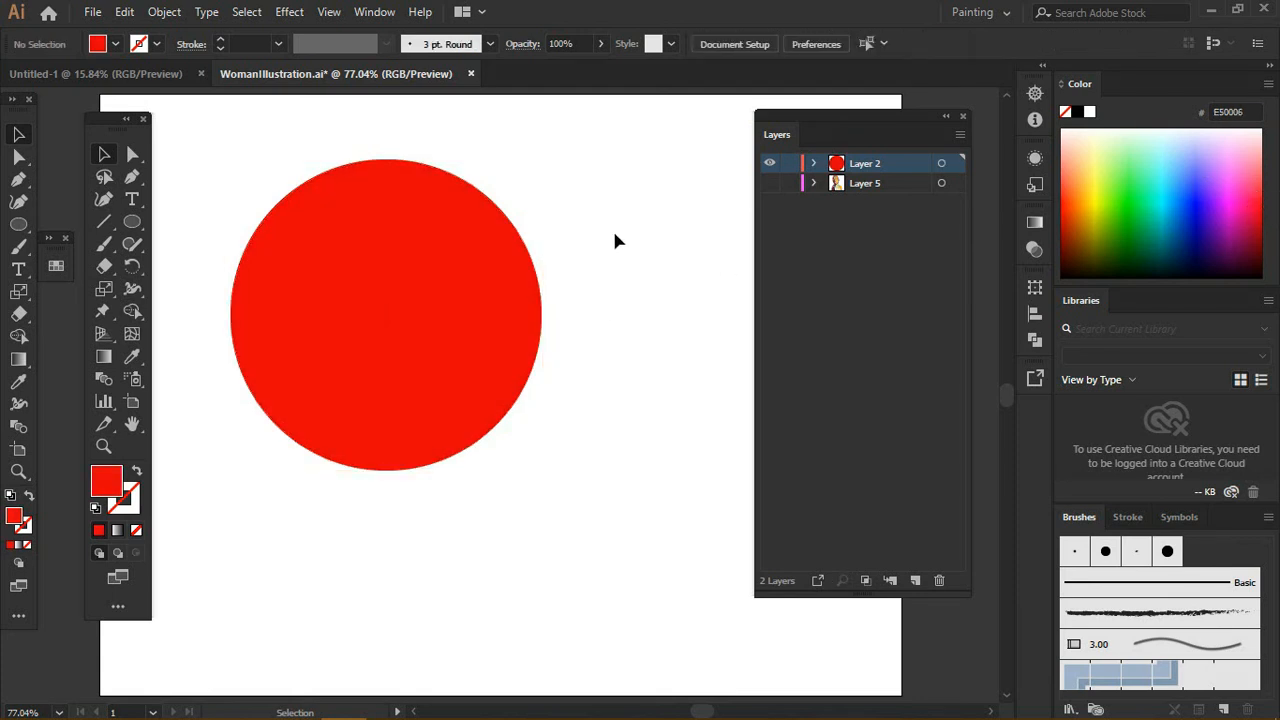
# - Draw a smaller circle overlapping the red circle's lower-right edge, fill it with light aqua 9AFFE4, and deselect it
pyautogui.click(131, 224)
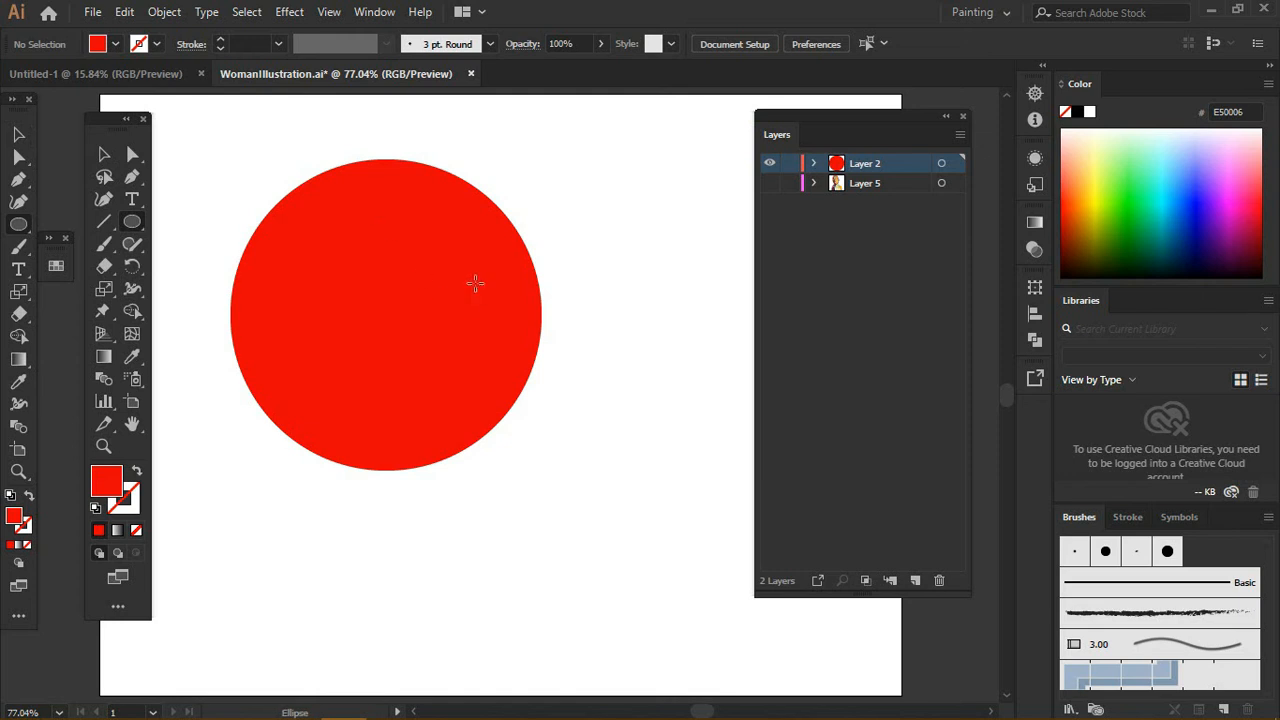
pyautogui.moveTo(451, 280); pyautogui.dragTo(624, 476)
pyautogui.click(1158, 154)
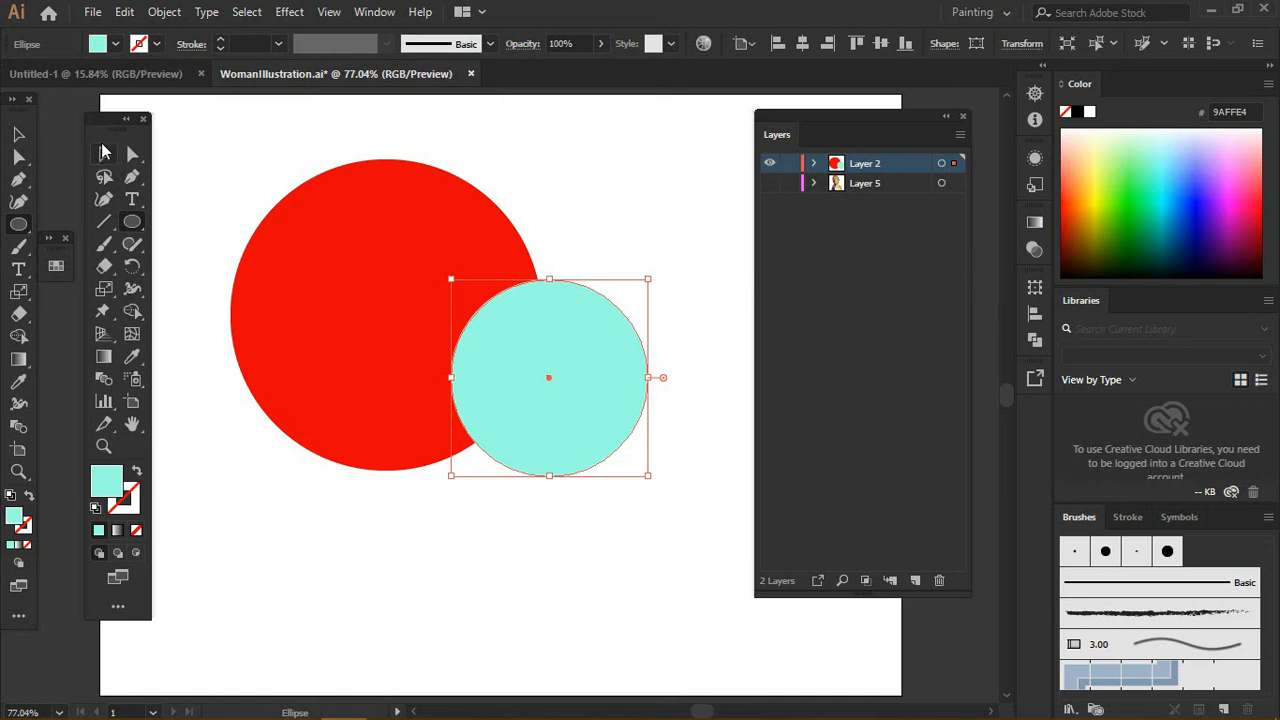
pyautogui.click(105, 154)
pyautogui.click(401, 156)
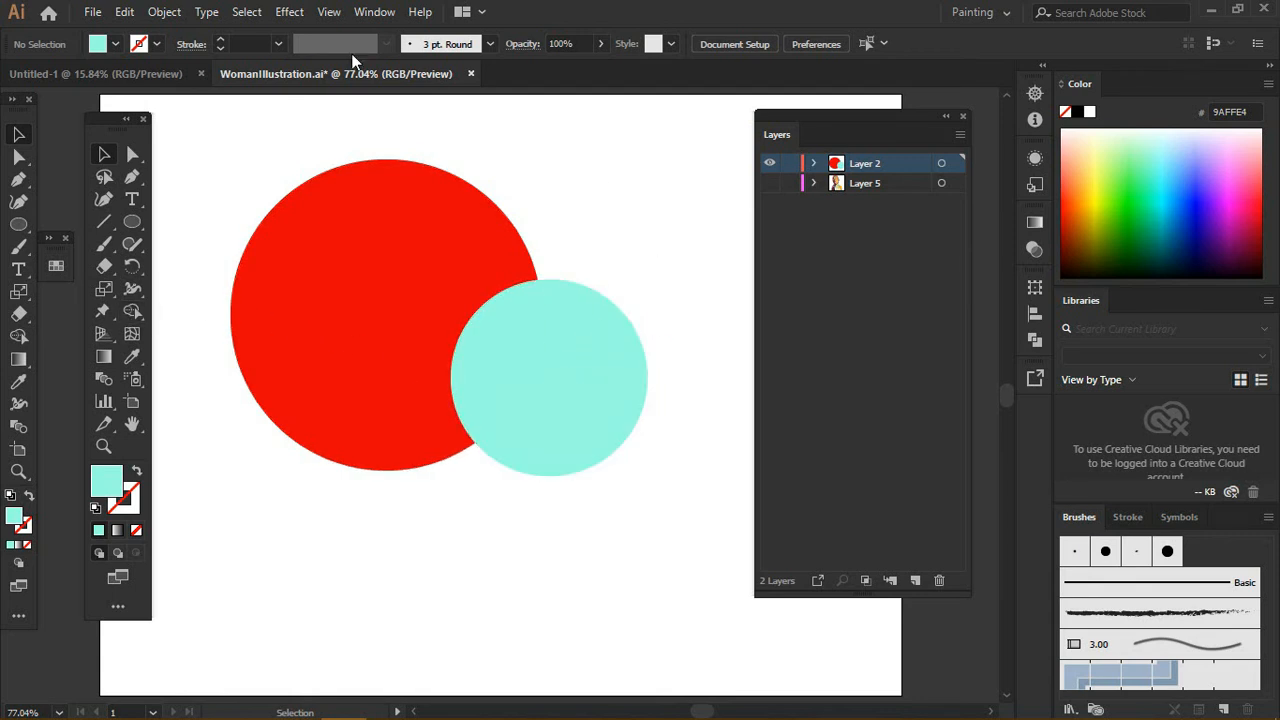
# - Select both overlapping circles and activate the Shape Builder tool
pyautogui.moveTo(195, 114); pyautogui.dragTo(688, 538)
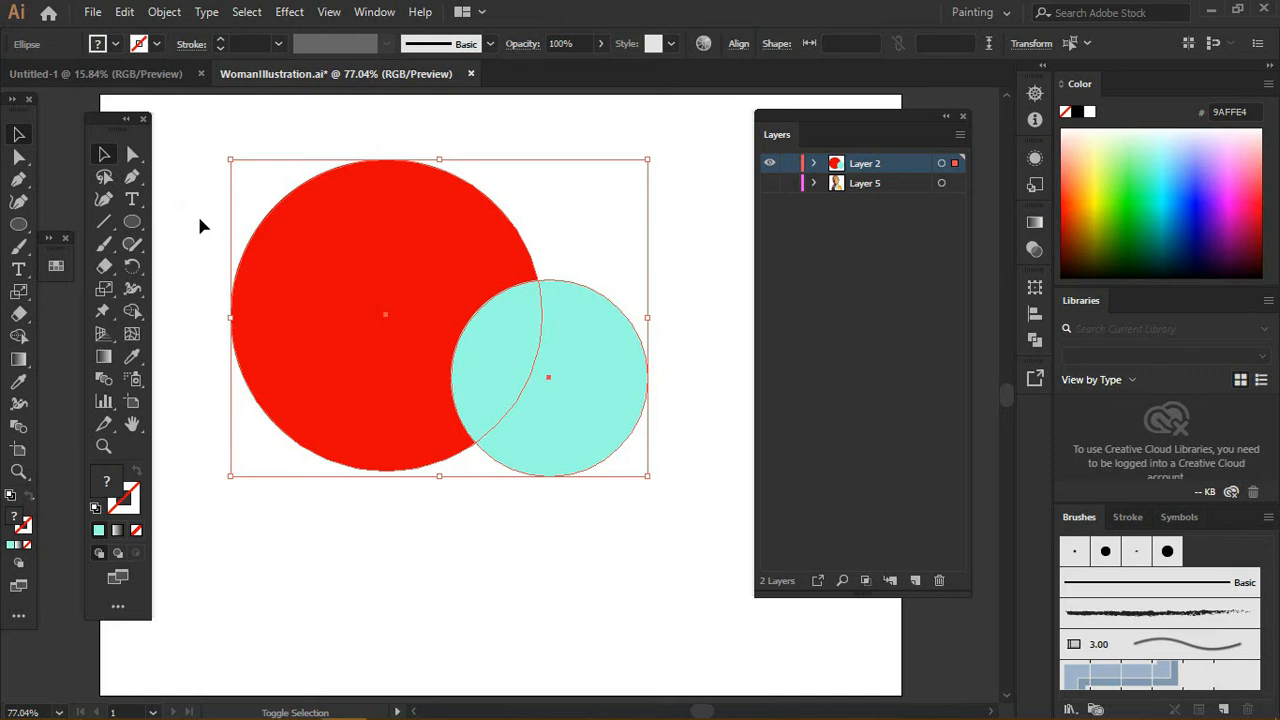
pyautogui.hotkey('shift', 'm')
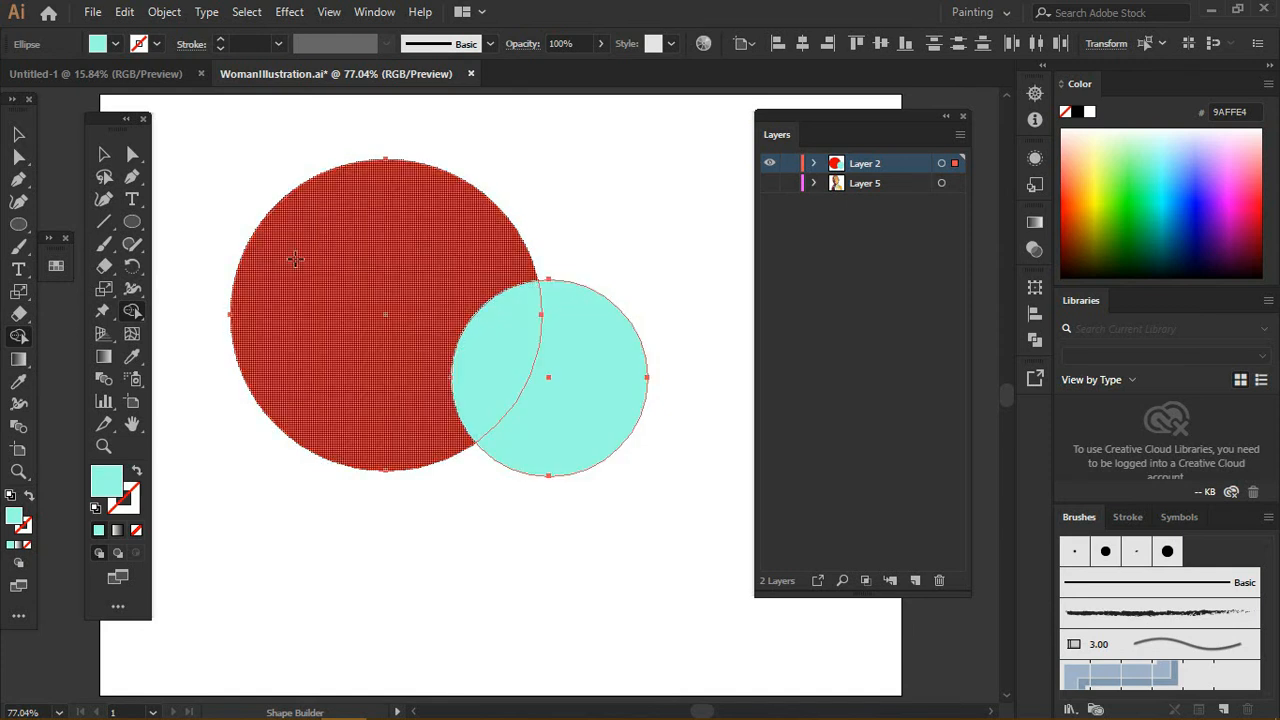
# - Try recolouring and deleting the red circle's non-overlapping region with Shape Builder, undoing each change
pyautogui.moveTo(491, 149)
pyautogui.mouseDown()
pyautogui.moveTo(352, 412)
pyautogui.moveTo(354, 490)
pyautogui.mouseUp()
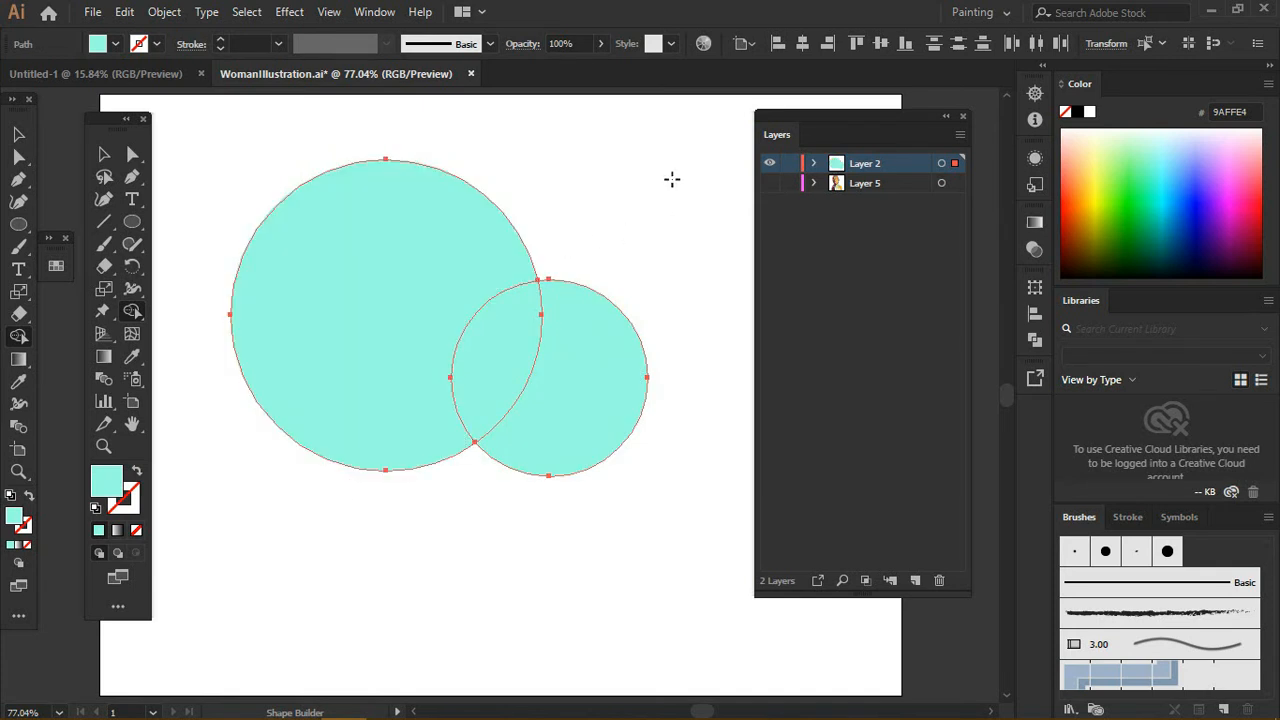
pyautogui.hotkey('ctrl', 'z')
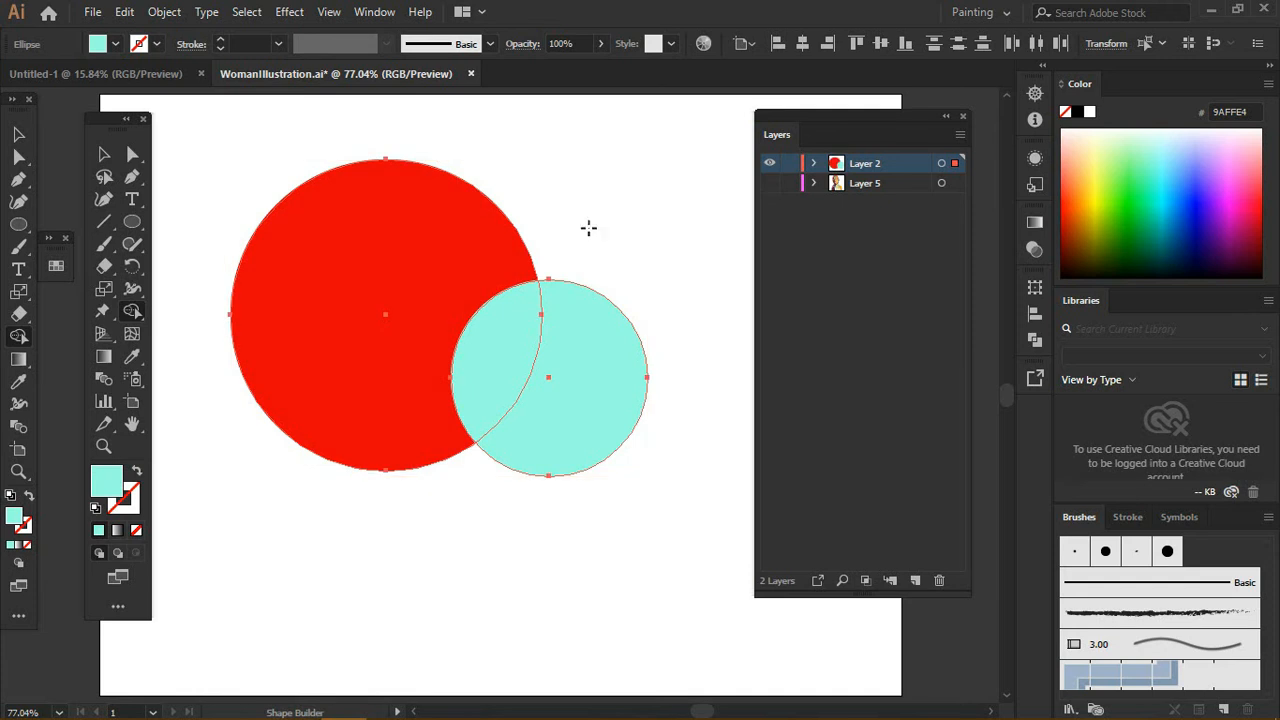
pyautogui.keyDown('alt'); pyautogui.click(338, 437); pyautogui.keyUp('alt')
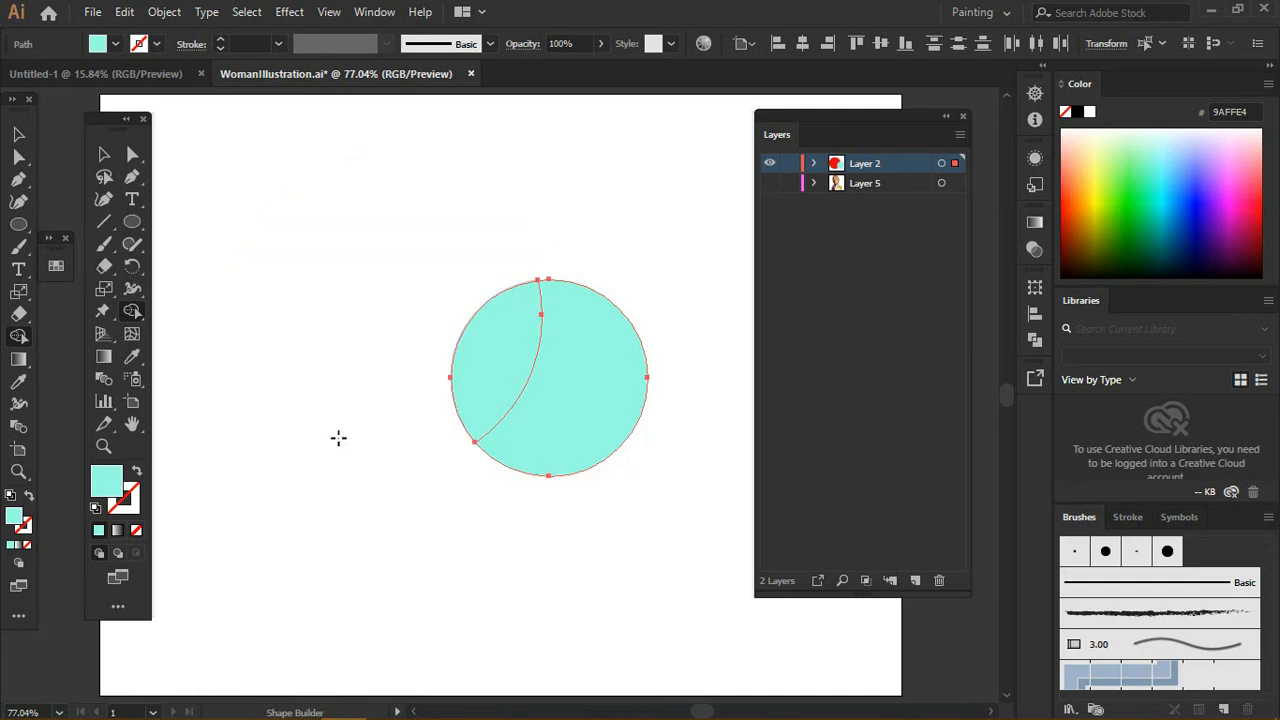
pyautogui.hotkey('ctrl', 'z')
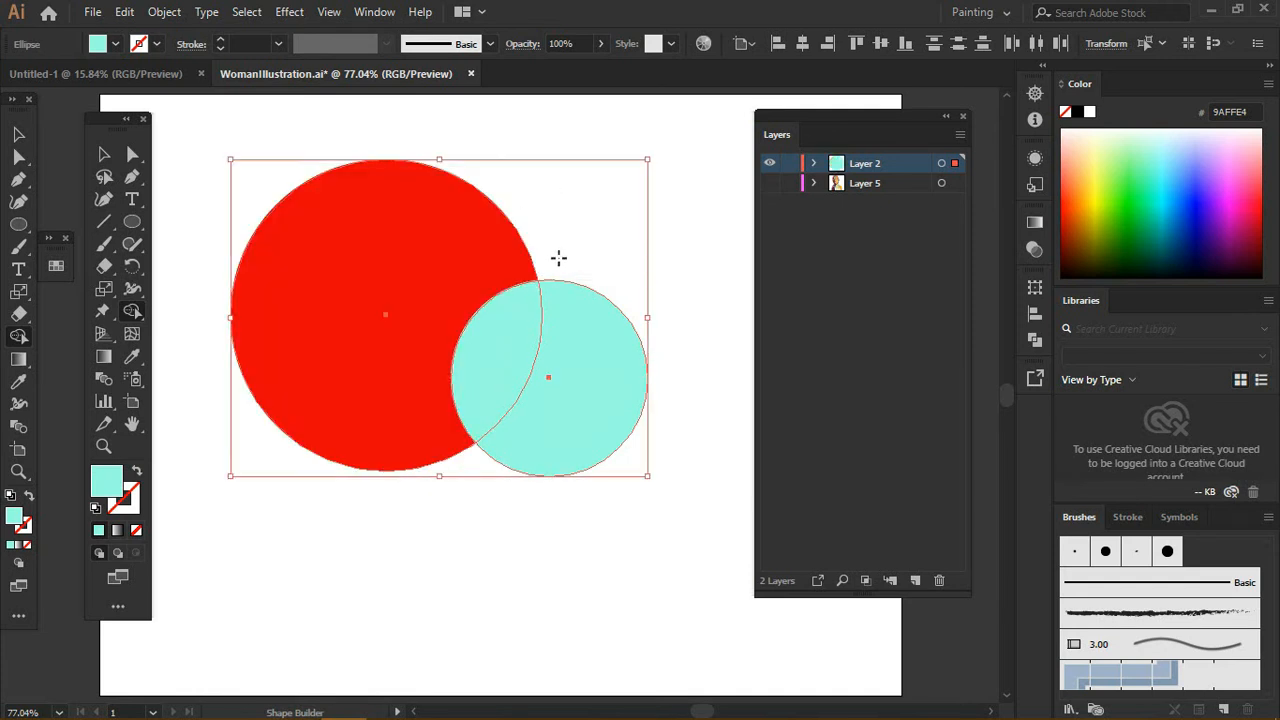
# - Try deleting the overlapping region of the red and aqua circles with Shape Builder, undo the deletion, and deselect
pyautogui.moveTo(528, 288); pyautogui.dragTo(476, 436)
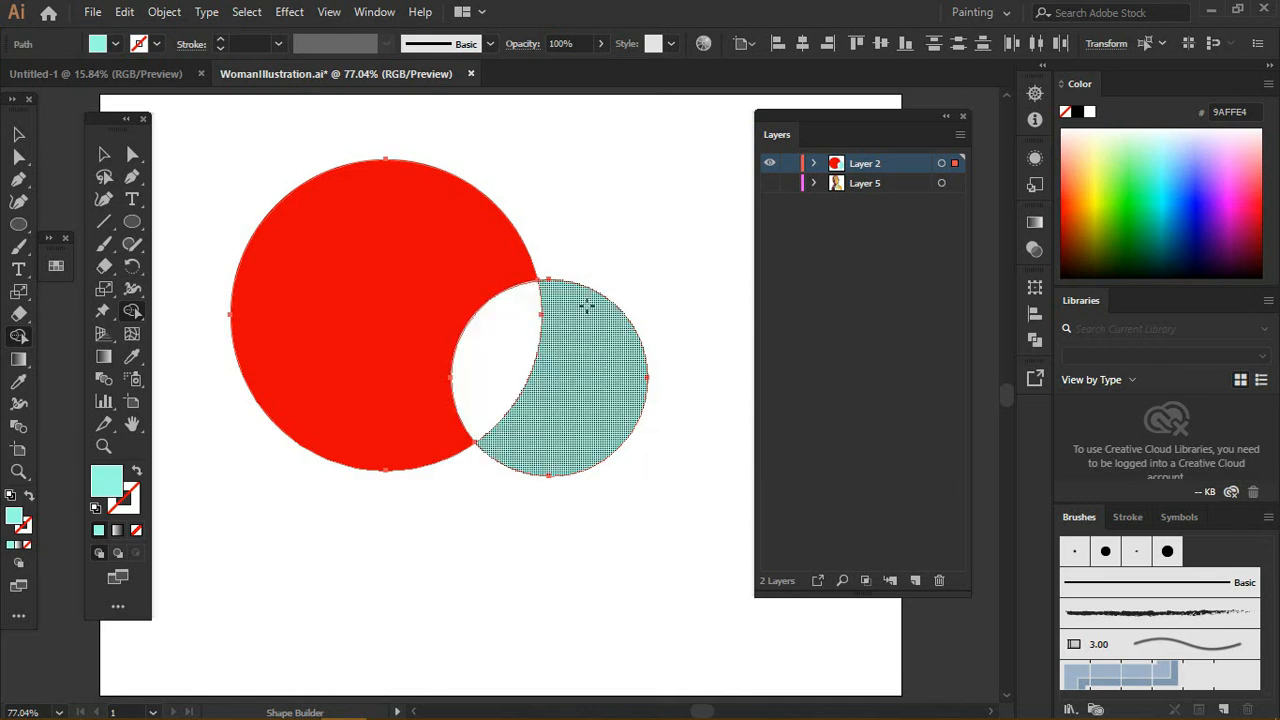
pyautogui.press('v')
pyautogui.hotkey('ctrl', 'a')
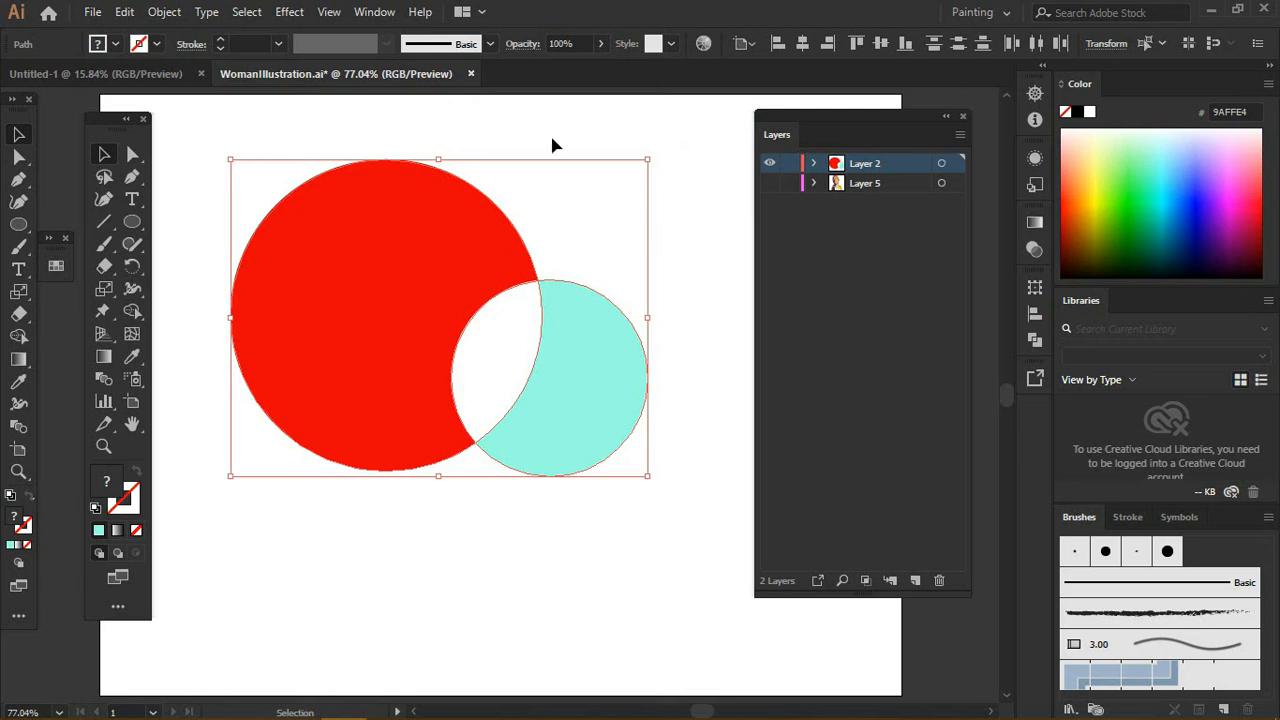
pyautogui.click(608, 242)
pyautogui.moveTo(200, 134); pyautogui.dragTo(676, 520)
pyautogui.click(665, 284)
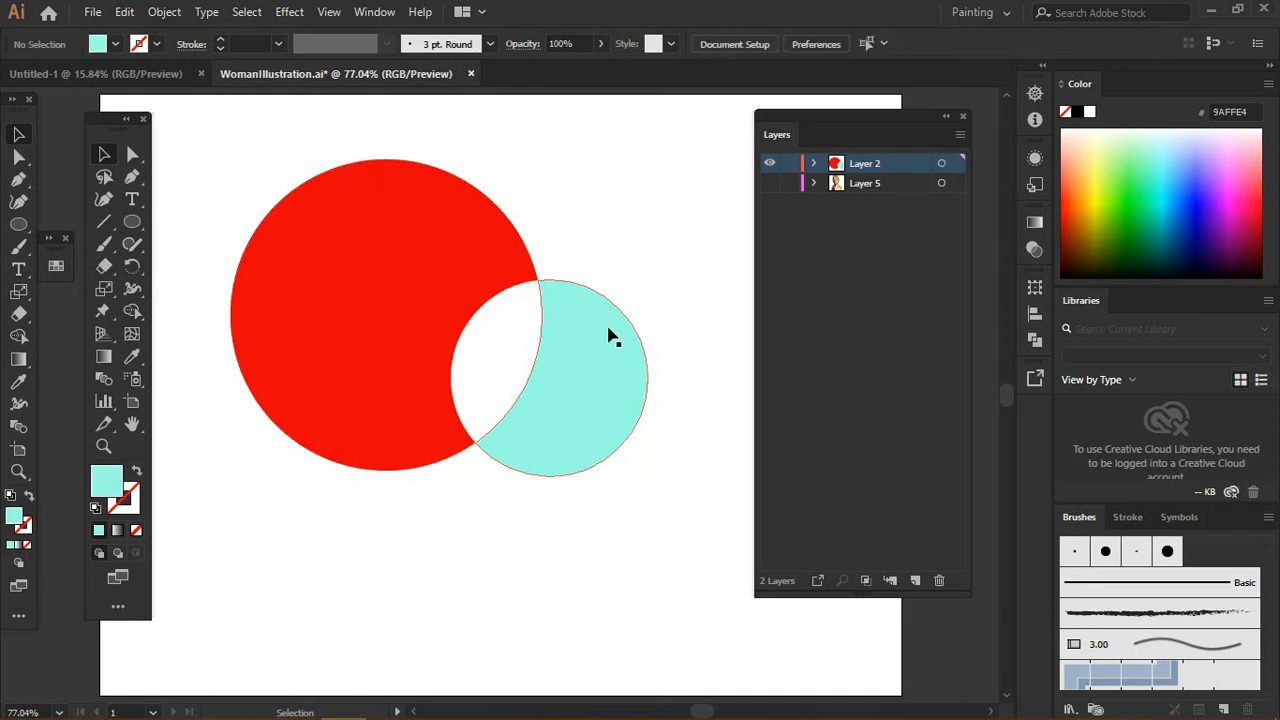
pyautogui.hotkey('ctrl', 'z')
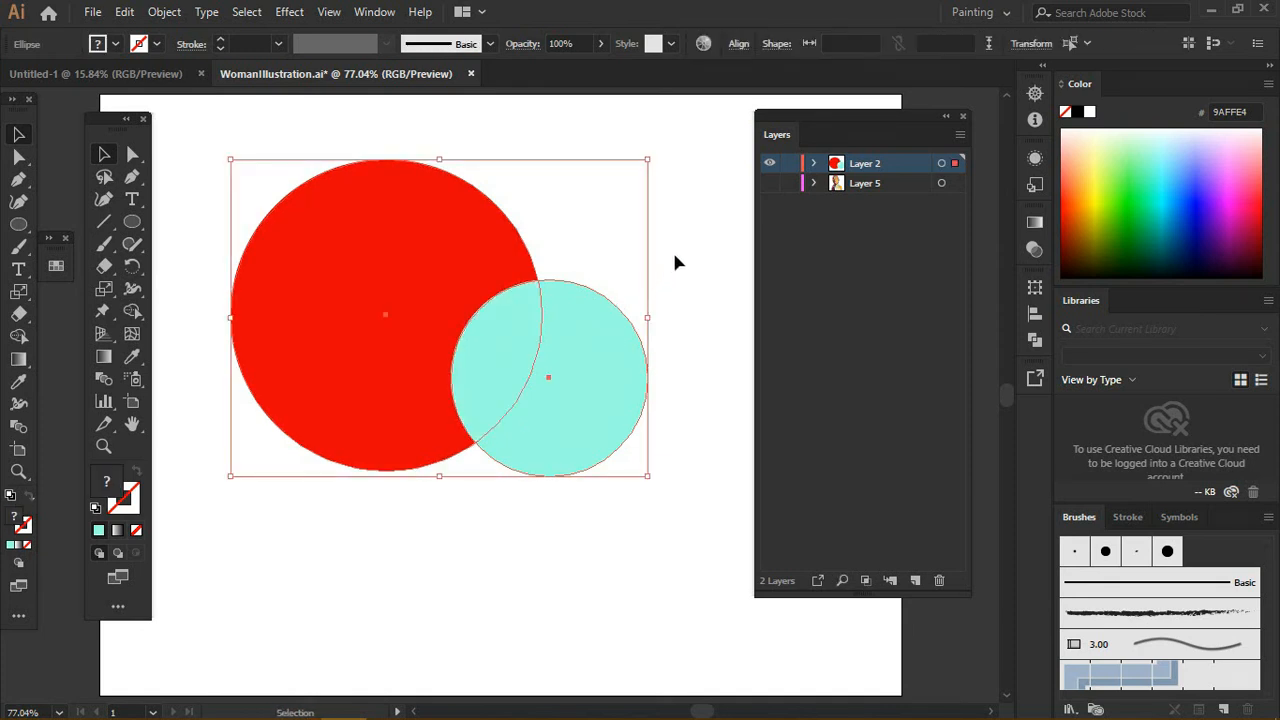
pyautogui.click(648, 295)
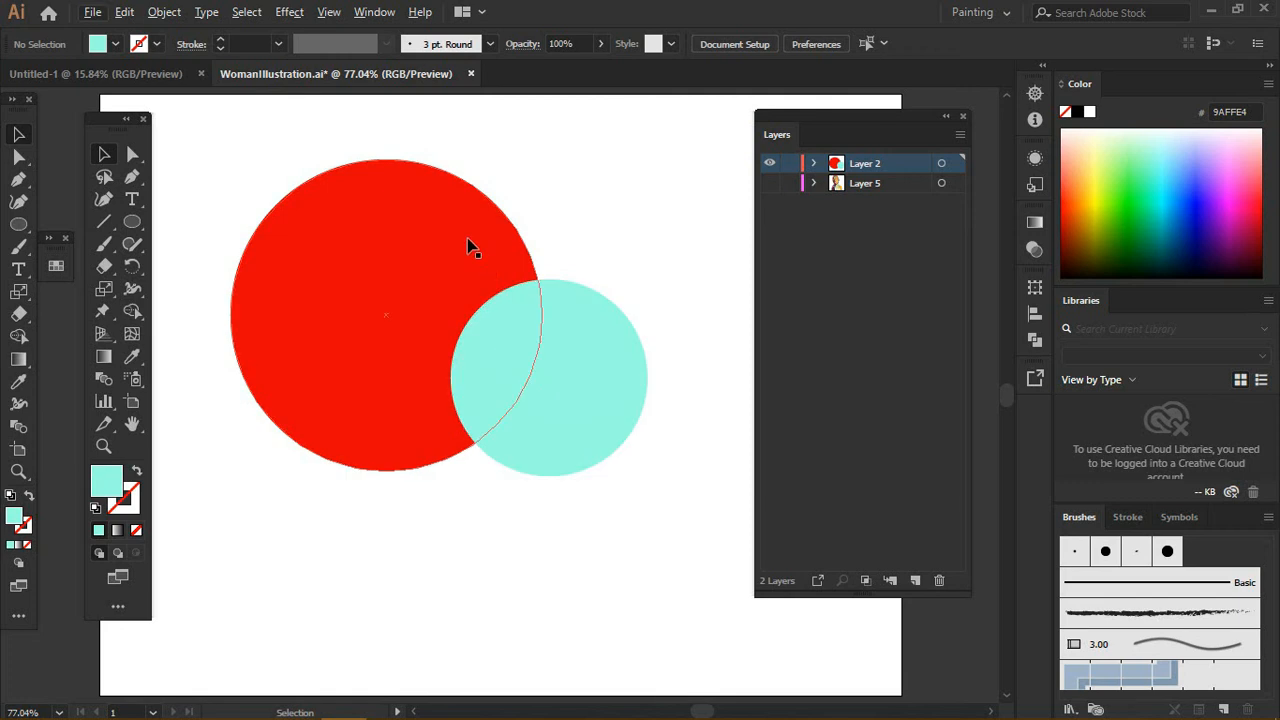
# - Try deleting the whole red circle, including its overlap with the aqua circle, using Shape Builder, and undo the deletion
pyautogui.hotkey('shift', 'm')
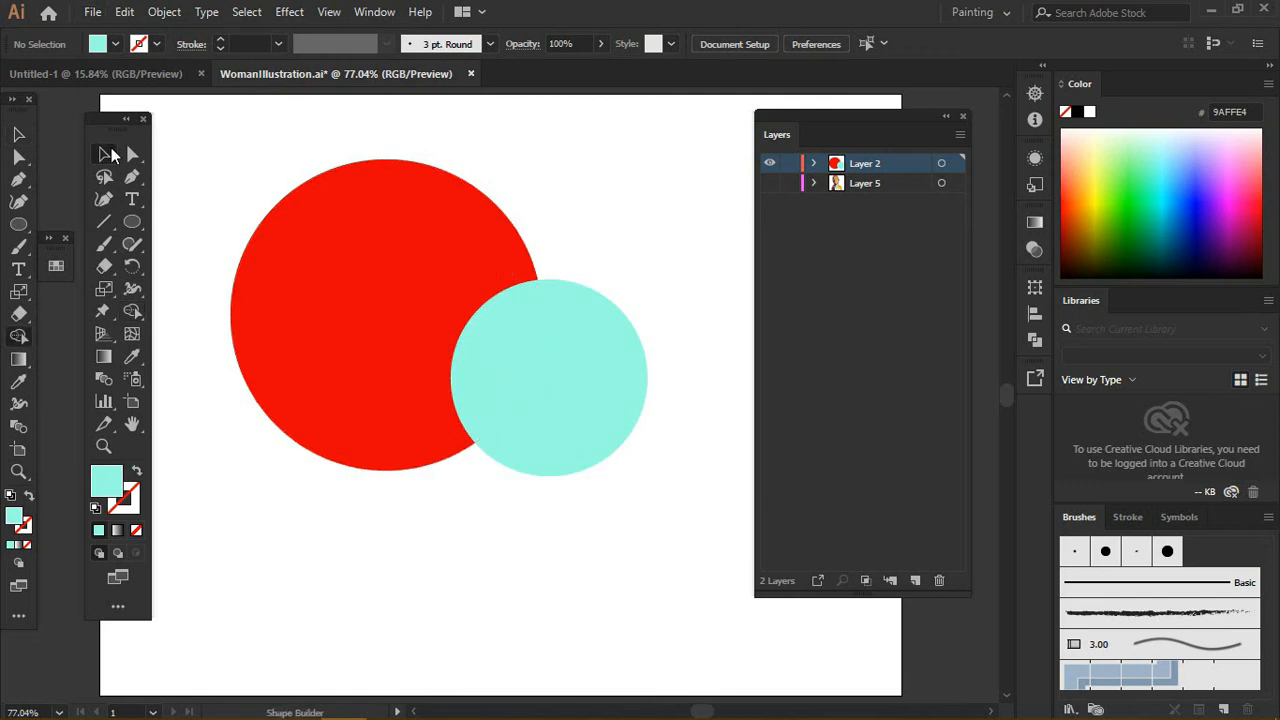
pyautogui.press('v')
pyautogui.click(320, 190)
pyautogui.moveTo(225, 126)
pyautogui.mouseDown()
pyautogui.moveTo(575, 440)
pyautogui.moveTo(670, 508)
pyautogui.moveTo(228, 110)
pyautogui.mouseUp()
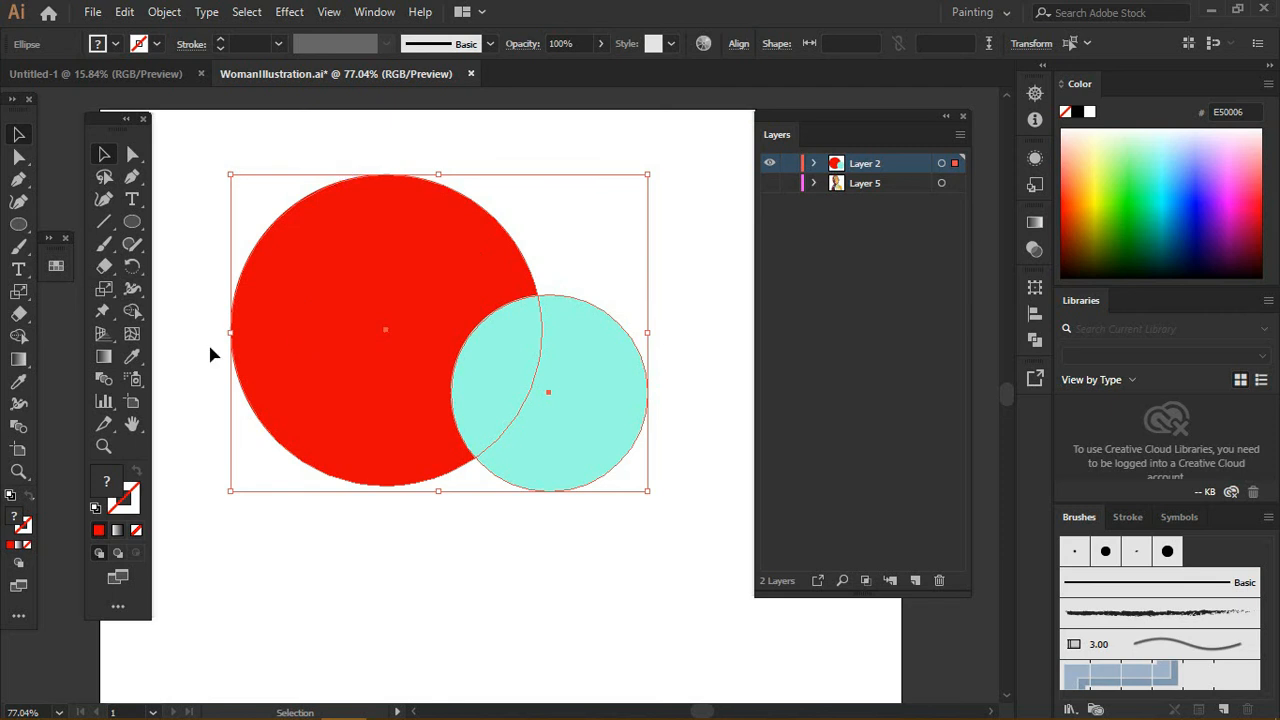
pyautogui.hotkey('shift', 'm')
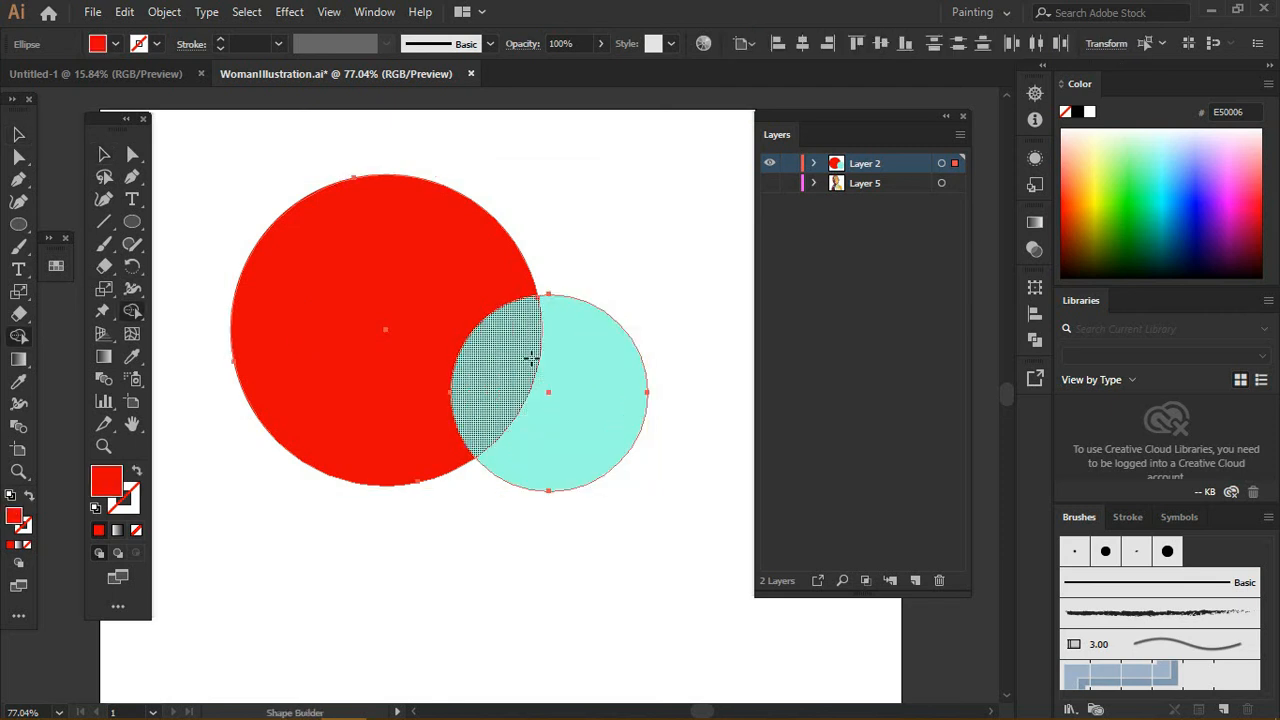
pyautogui.moveTo(578, 260)
pyautogui.mouseDown()
pyautogui.moveTo(482, 330)
pyautogui.moveTo(480, 498)
pyautogui.mouseUp()
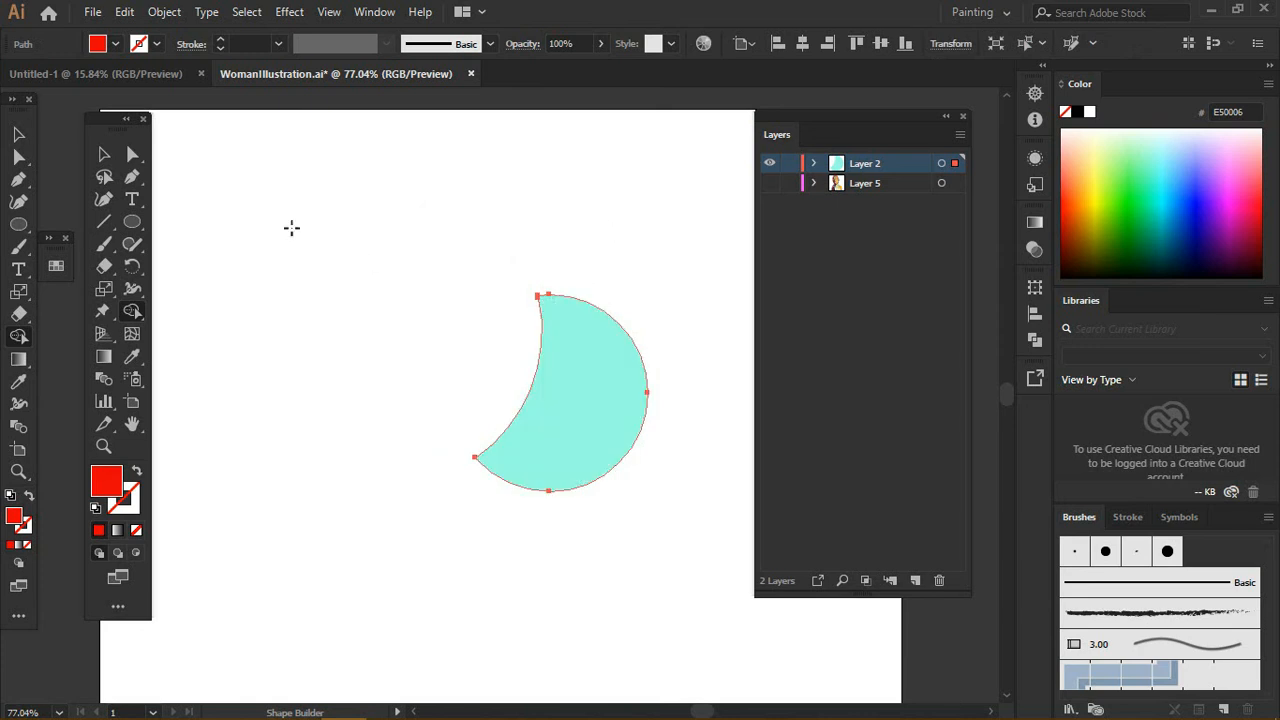
pyautogui.press('v')
pyautogui.click(500, 207)
pyautogui.press('a')
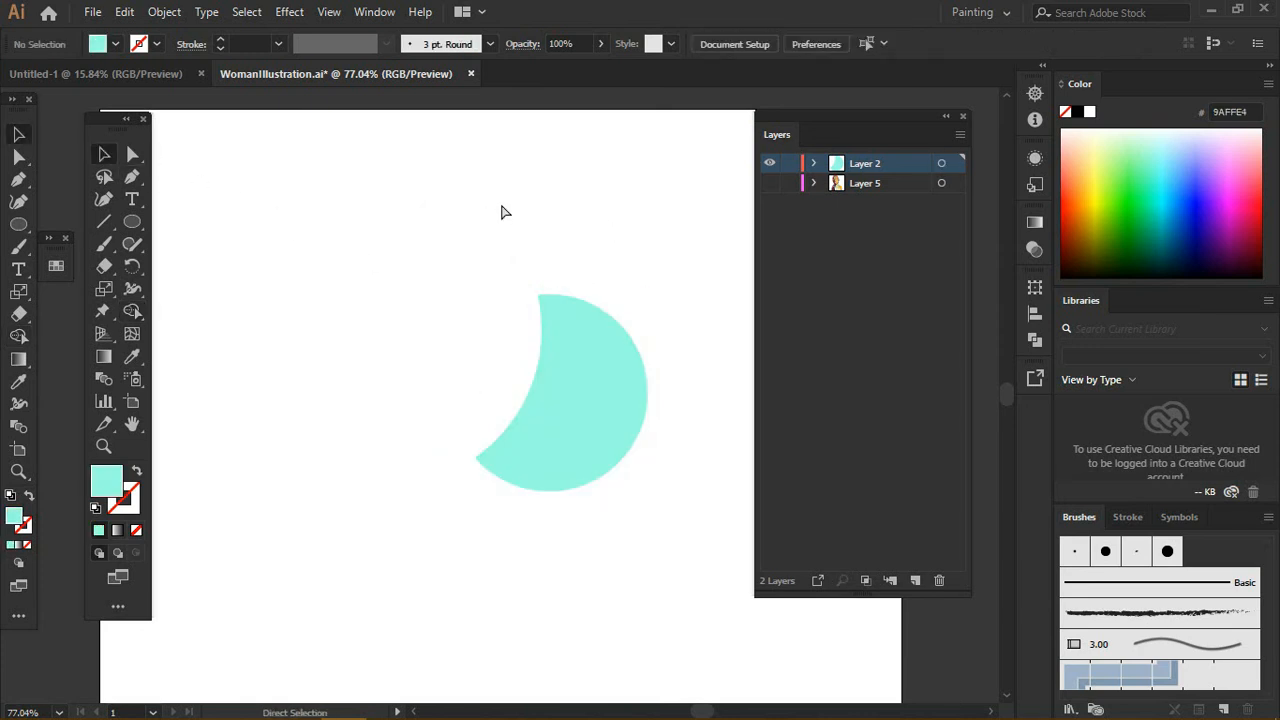
pyautogui.hotkey('ctrl', 'z')
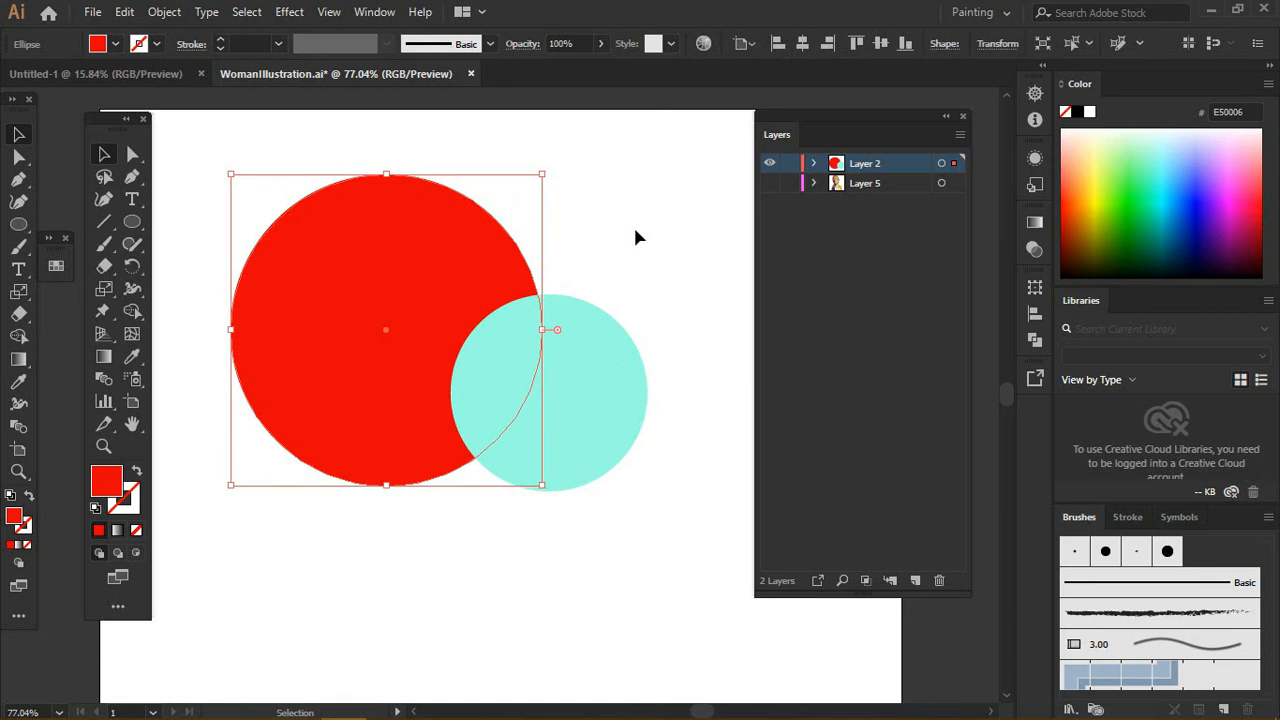
# - Try moving the aqua circle away from the red circle, undo the move, and clear the selection
pyautogui.moveTo(590, 368); pyautogui.dragTo(651, 400)
pyautogui.hotkey('ctrl', 'z')
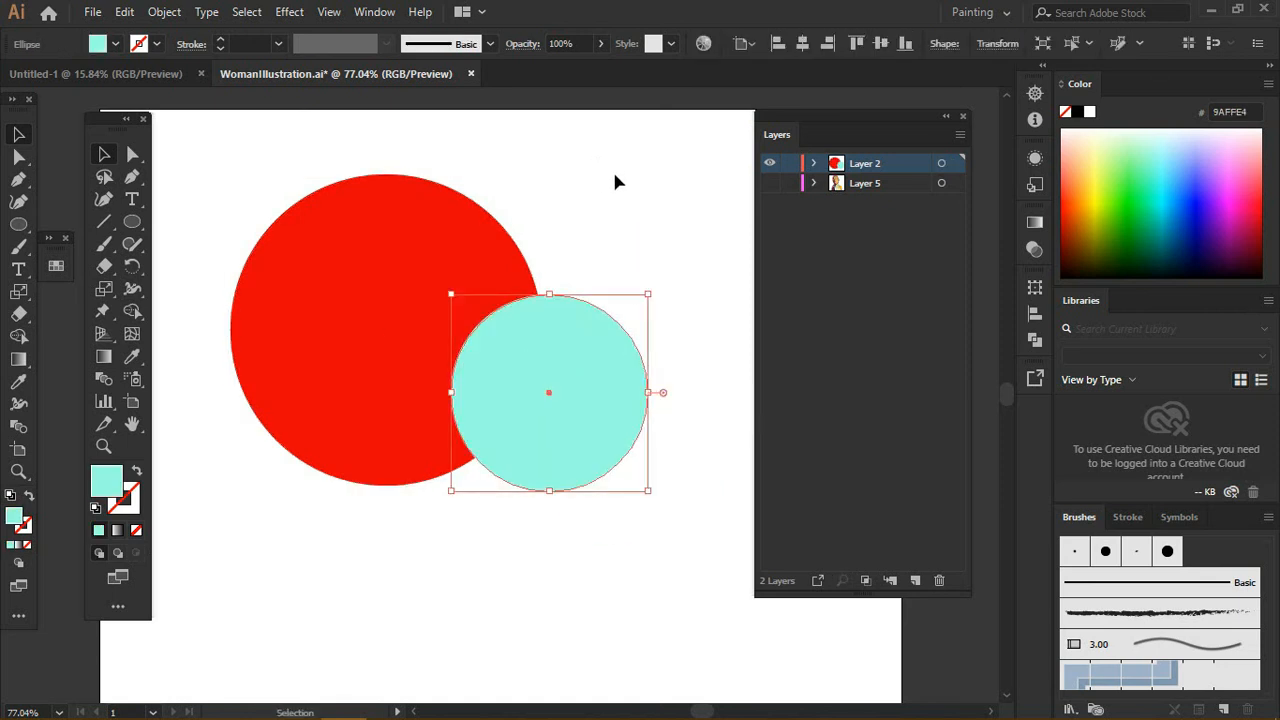
pyautogui.click(615, 181)
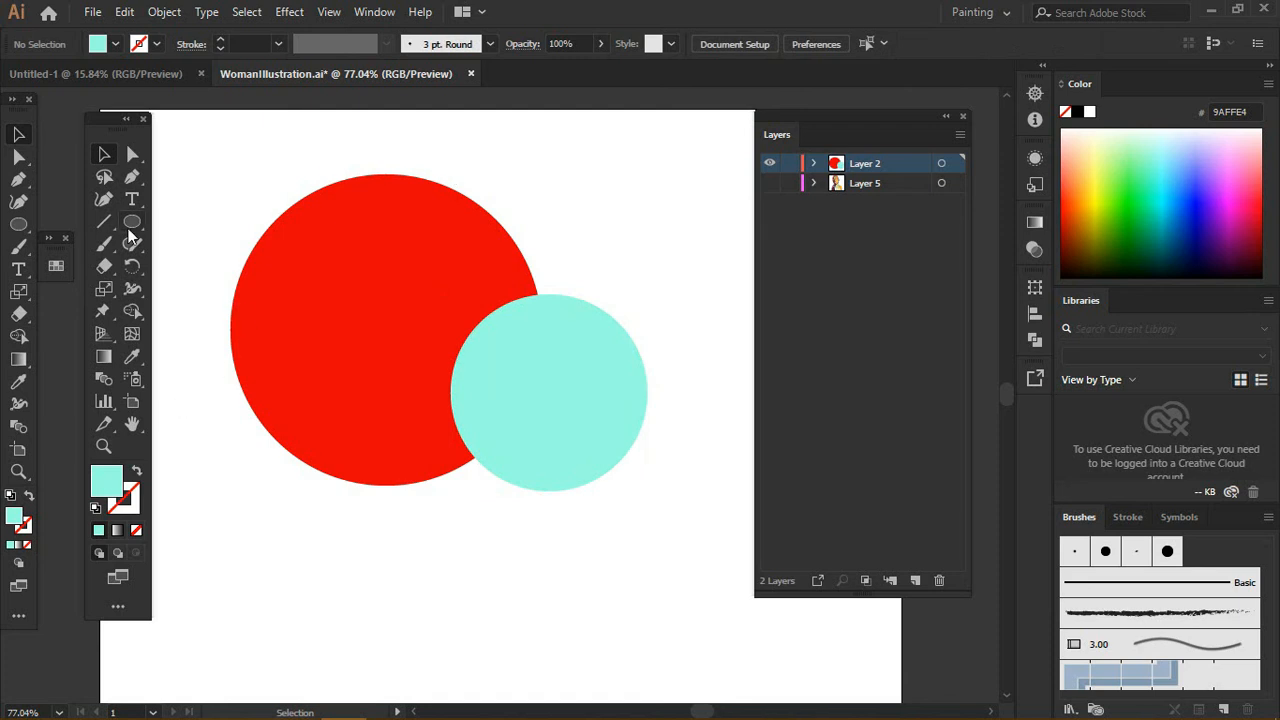
# - Draw a third circle overlapping the lower parts of the red and aqua circles and fill it with blue 007CB0
pyautogui.press('l')
pyautogui.moveTo(325, 393); pyautogui.dragTo(554, 568)
pyautogui.click(1173, 215)
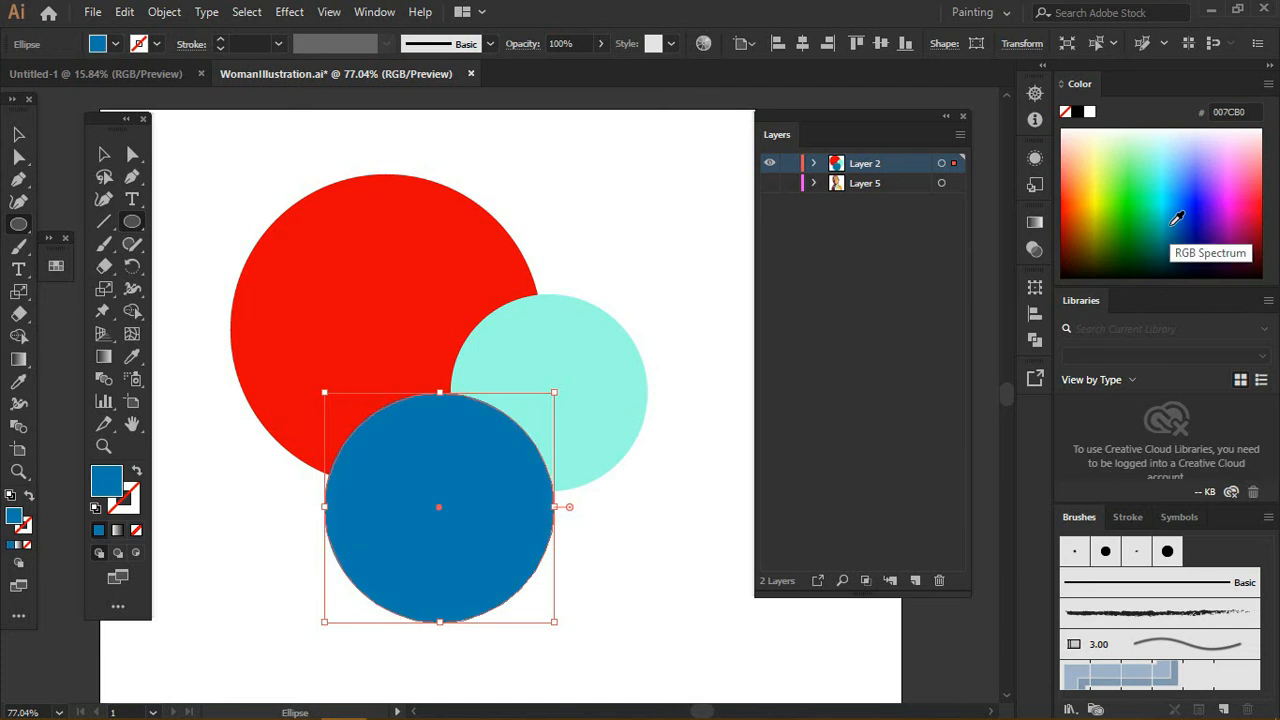
pyautogui.click(101, 157)
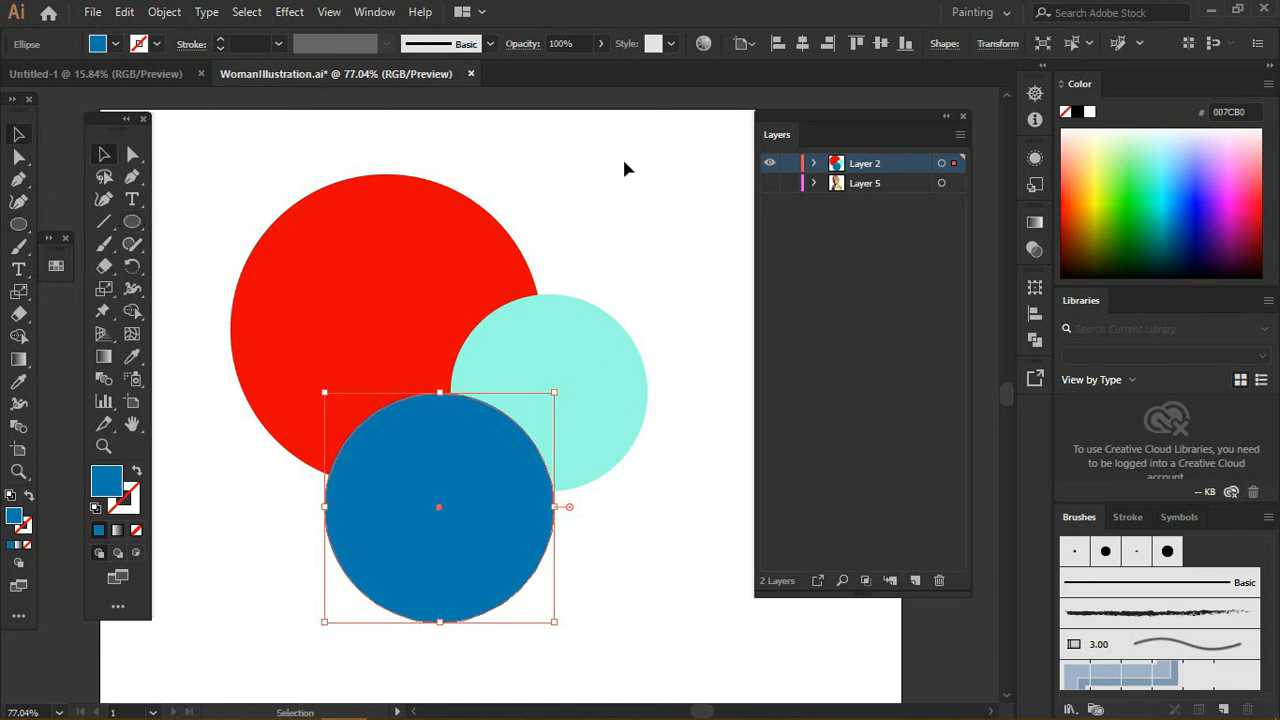
# - Select the aqua circle together with the blue one and review the objects inside Layer 2
pyautogui.keyDown('shift'); pyautogui.click(580, 335); pyautogui.keyUp('shift')
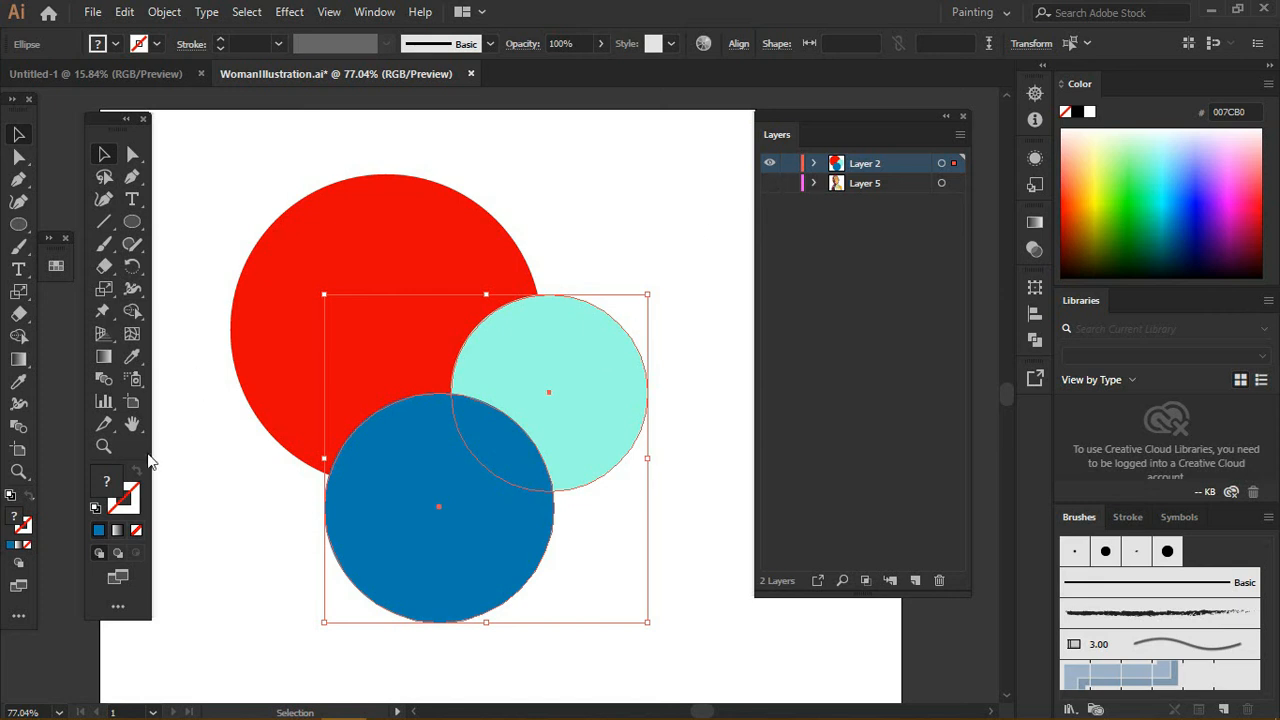
pyautogui.click(815, 163)
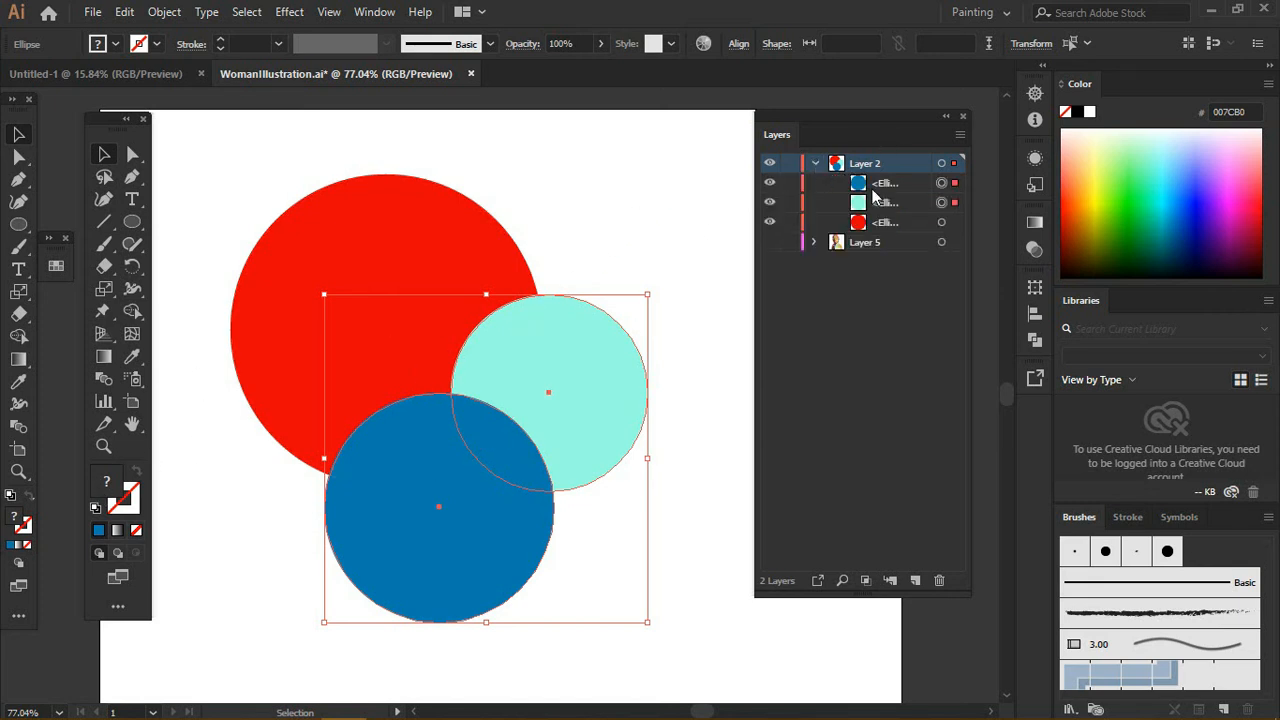
pyautogui.click(815, 163)
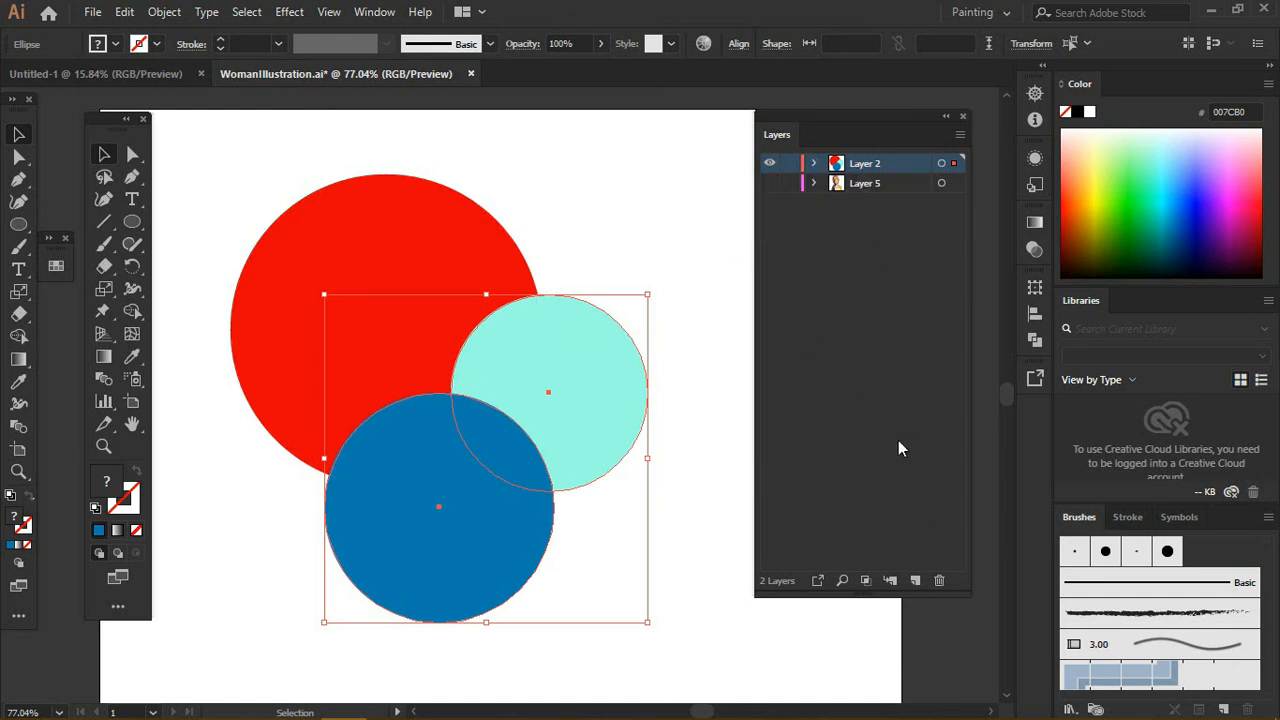
pyautogui.click(915, 580)
pyautogui.hotkey('ctrl', 'z')
# - Try the Pathfinder Minus Back operation on the blue and aqua circles and undo it
pyautogui.click(1036, 342)
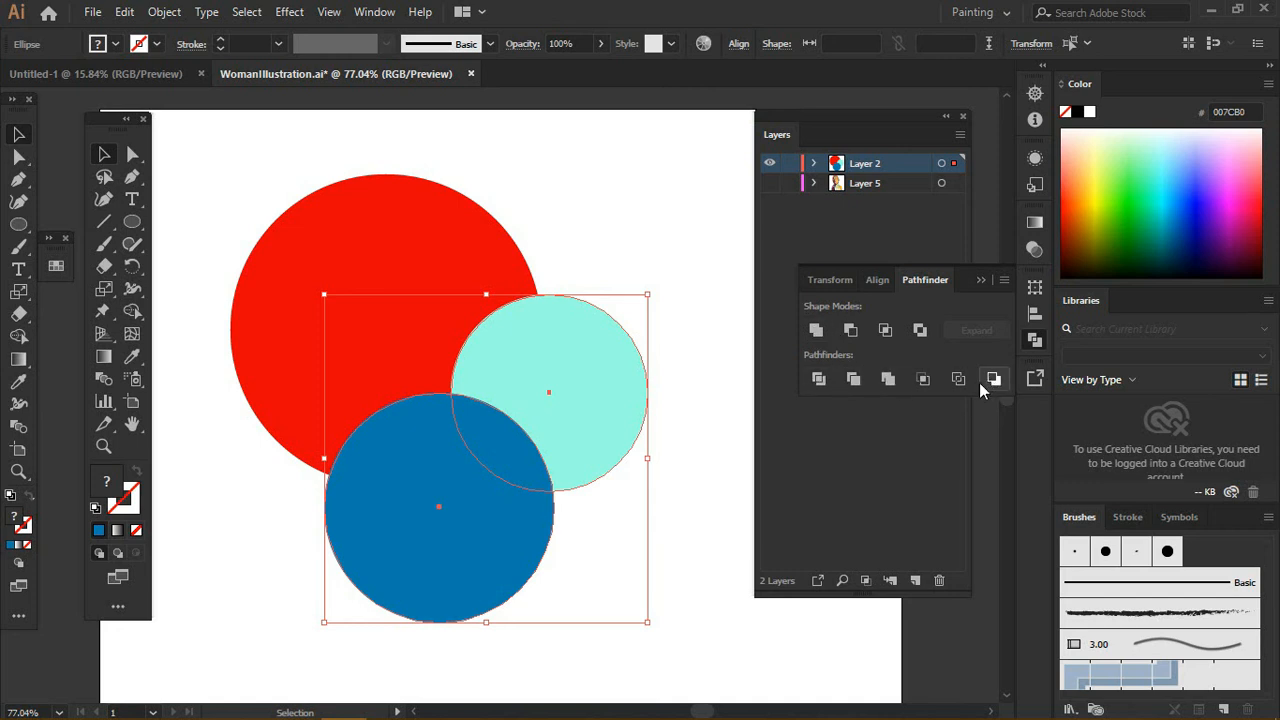
pyautogui.click(995, 380)
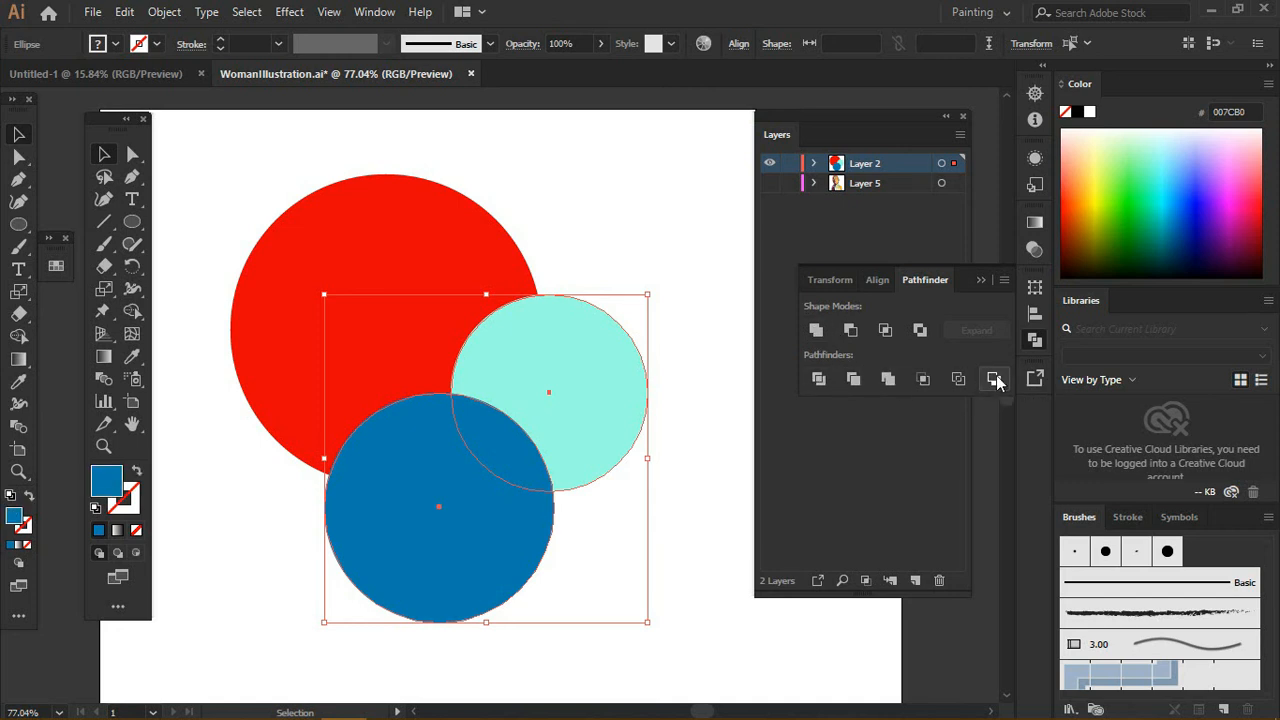
pyautogui.hotkey('ctrl', 'z')
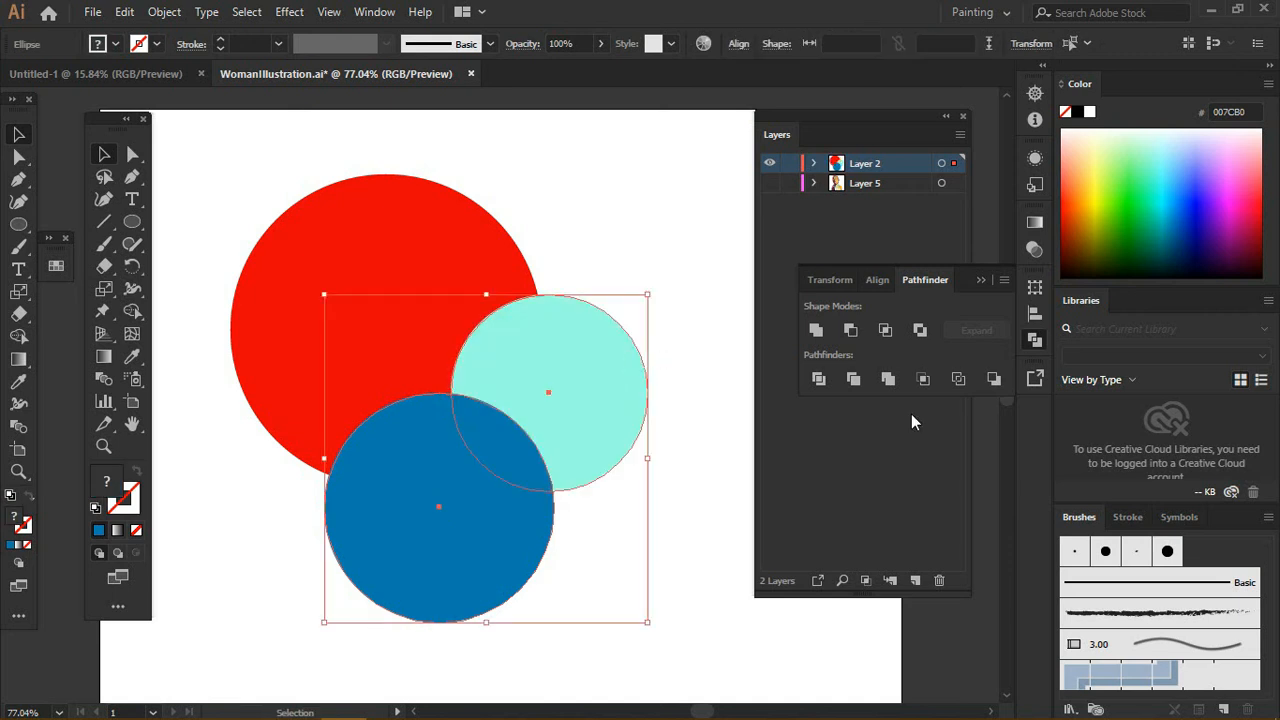
# - Try the Pathfinder Outline operation on the blue and aqua circles, inspect the resulting lines closely, and undo it
pyautogui.click(957, 380)
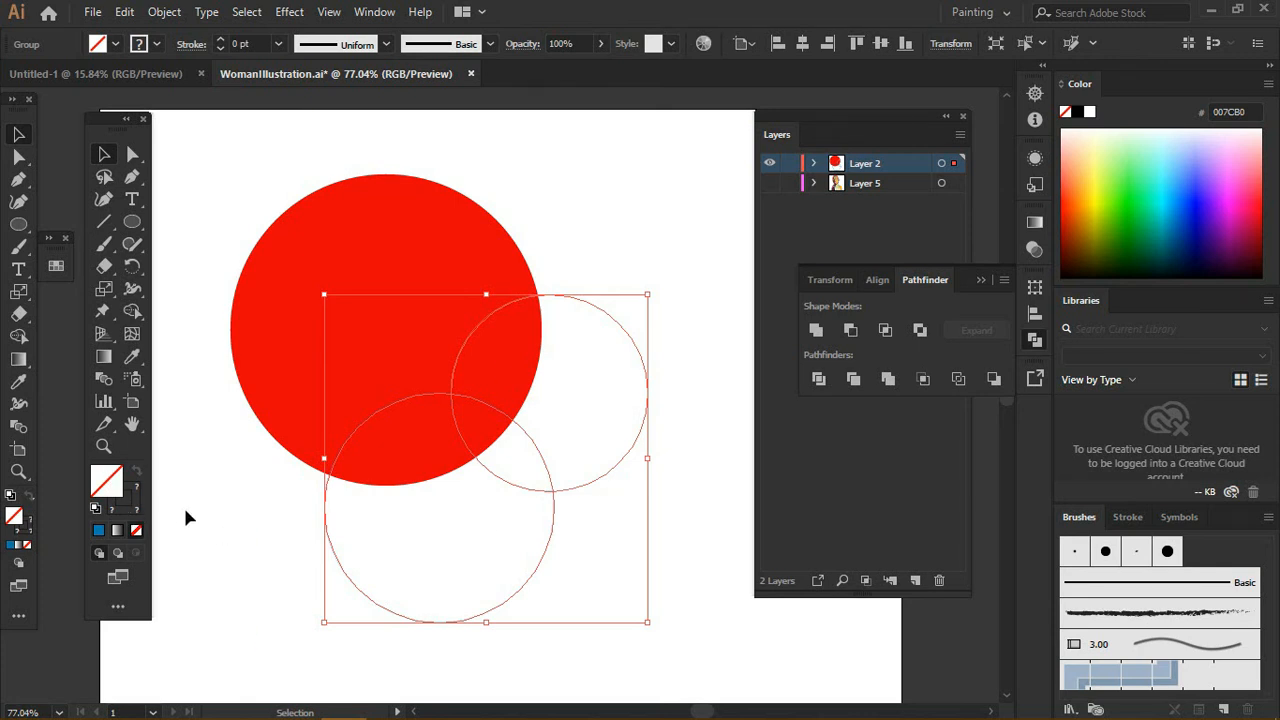
pyautogui.press('x')
pyautogui.click(233, 490)
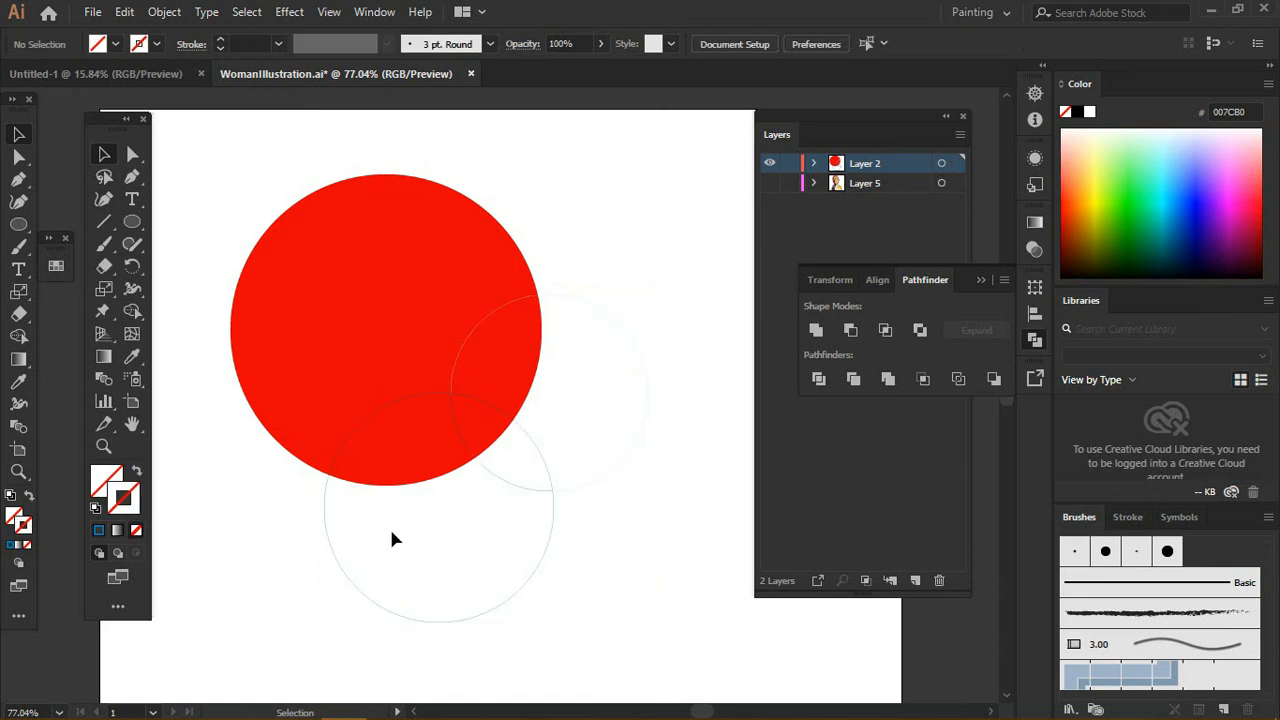
pyautogui.hotkey('ctrl', '1')
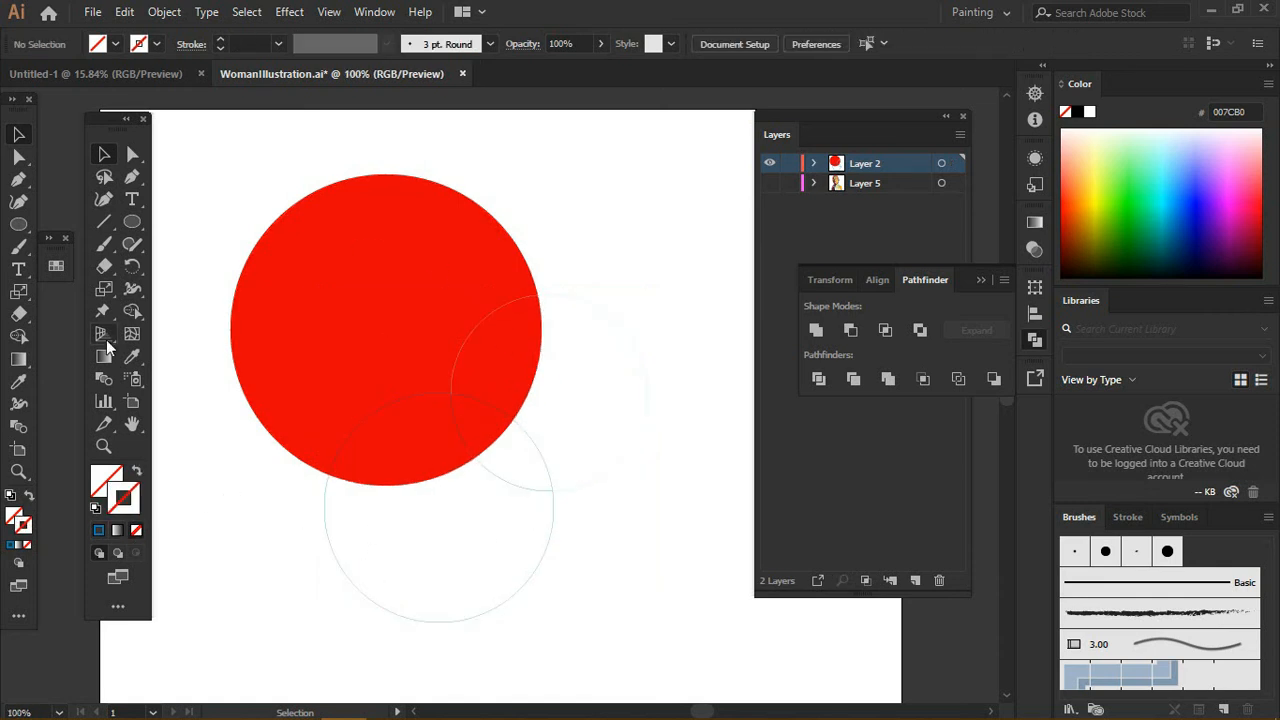
pyautogui.hotkey('ctrl', '=')
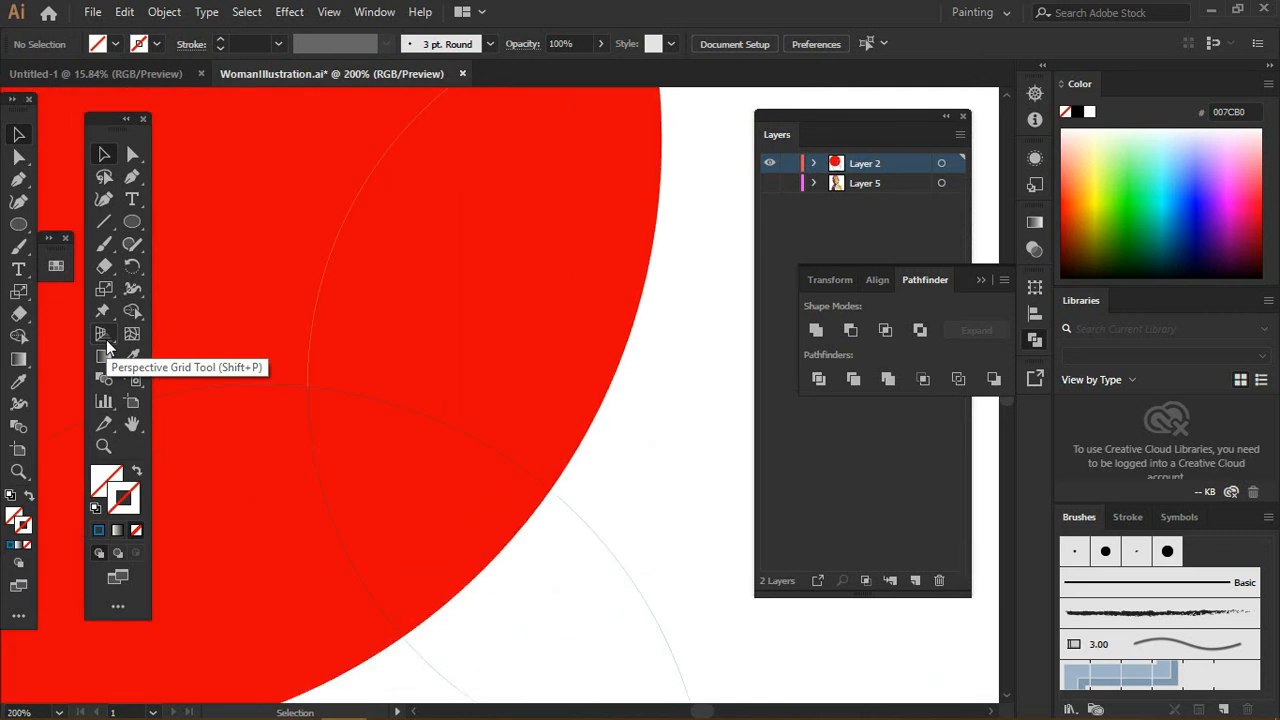
pyautogui.hotkey('ctrl', '-')
pyautogui.hotkey('ctrl', '-')
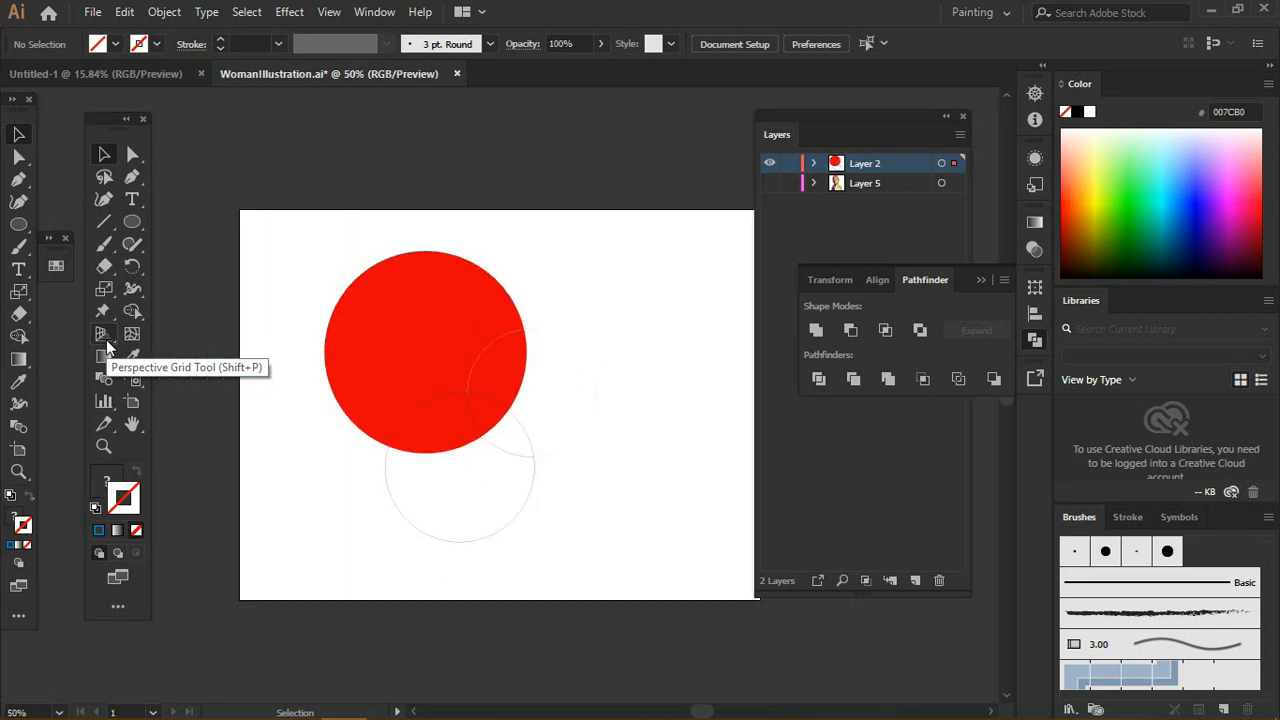
pyautogui.hotkey('ctrl', 'alt', '3')
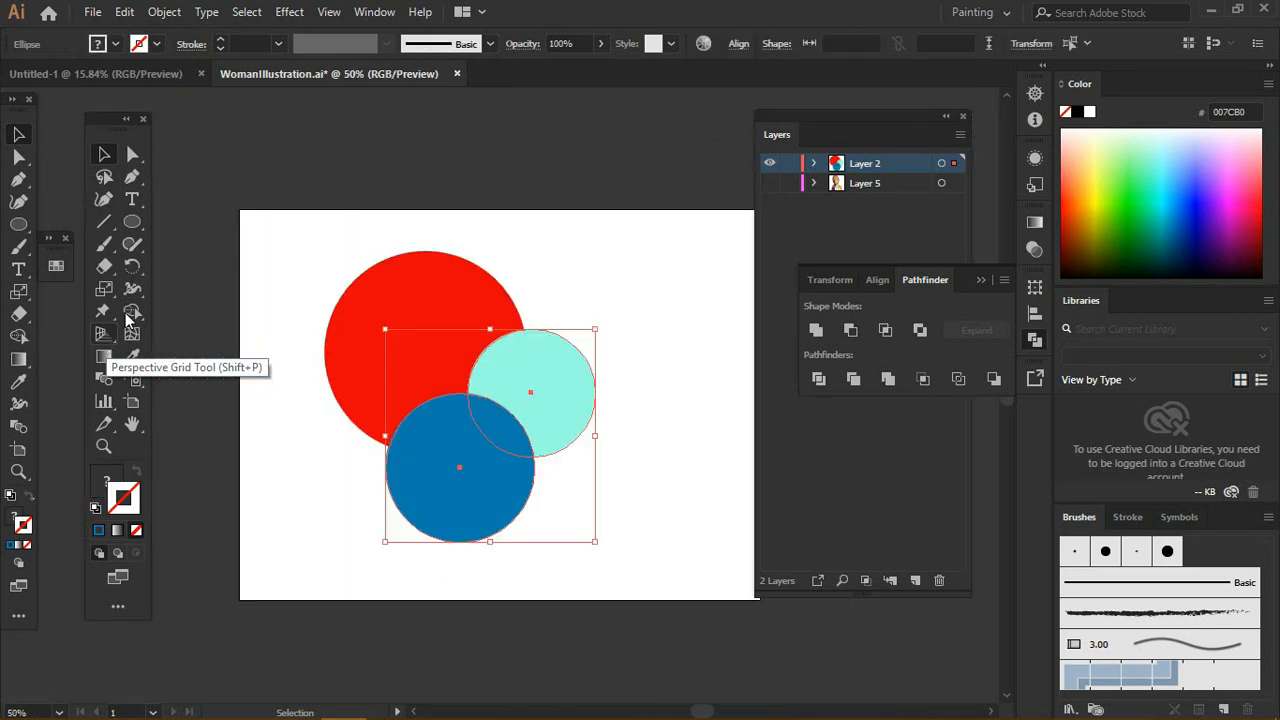
# - Try the Pathfinder Crop, Trim and Divide operations in turn on the blue and aqua circles, undoing each one
pyautogui.click(922, 378)
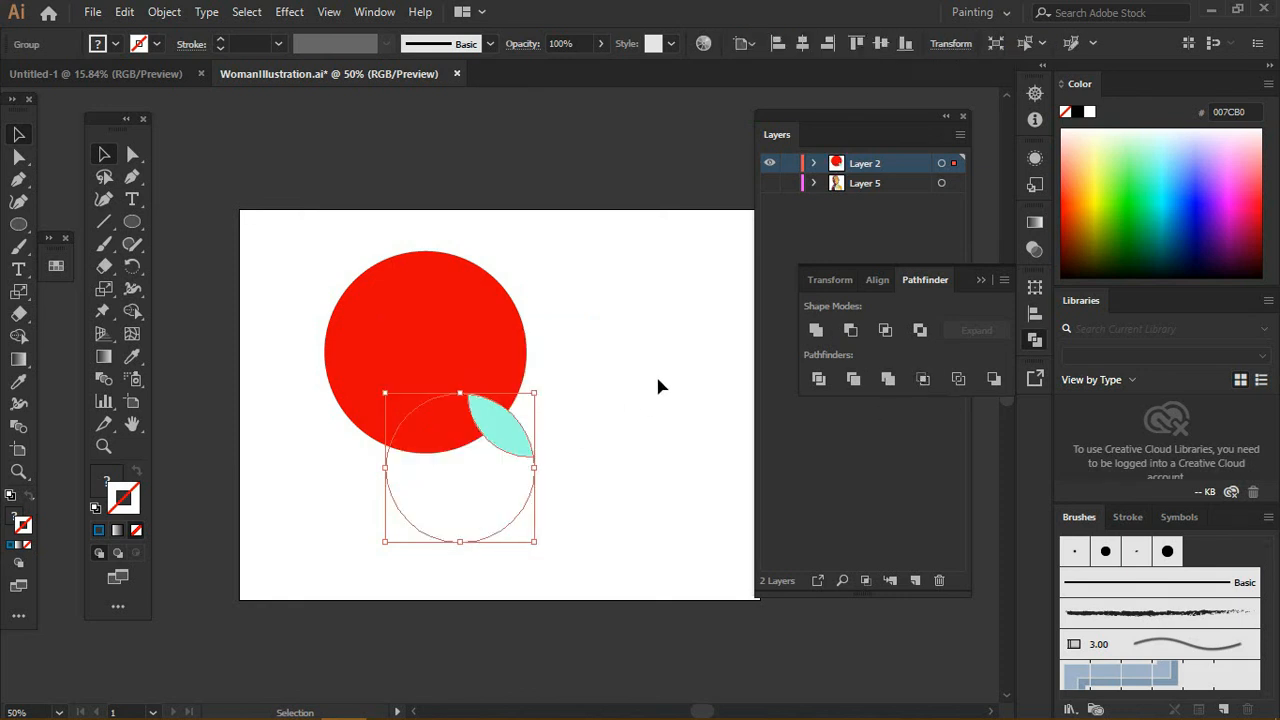
pyautogui.hotkey('ctrl', 'z')
pyautogui.hotkey('ctrl', 'z')
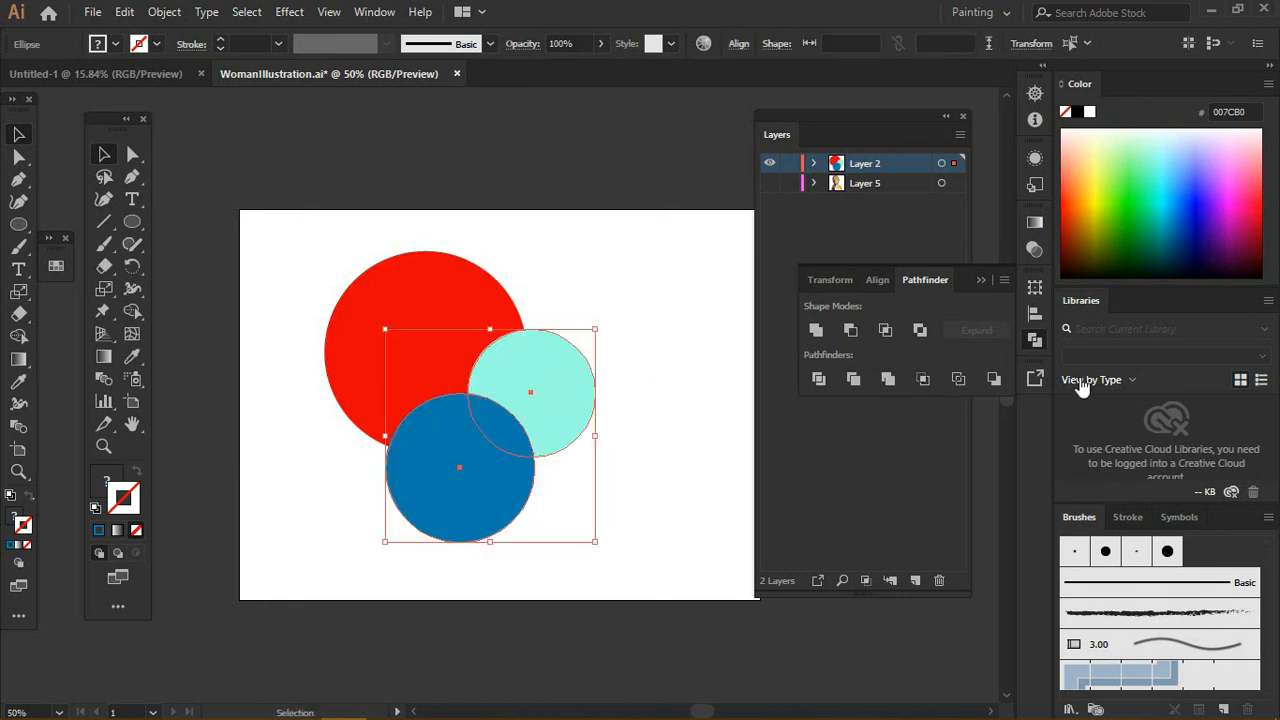
pyautogui.click(853, 380)
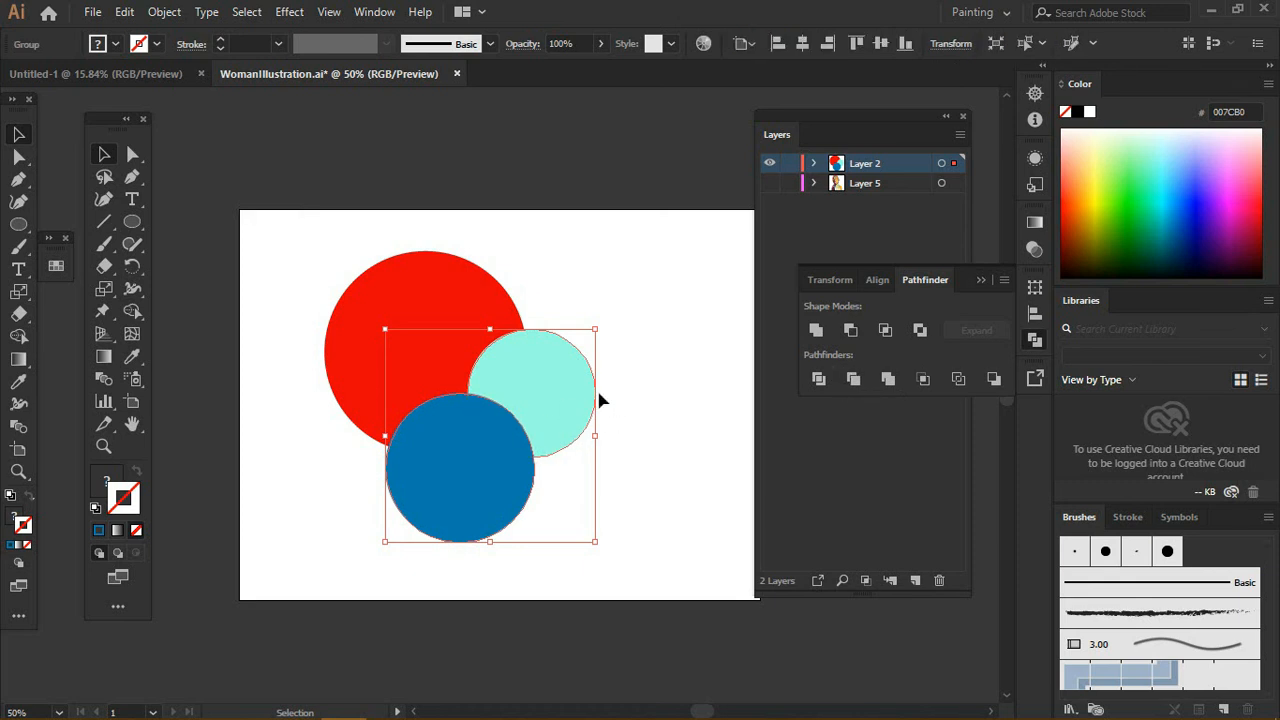
pyautogui.hotkey('ctrl', 'z')
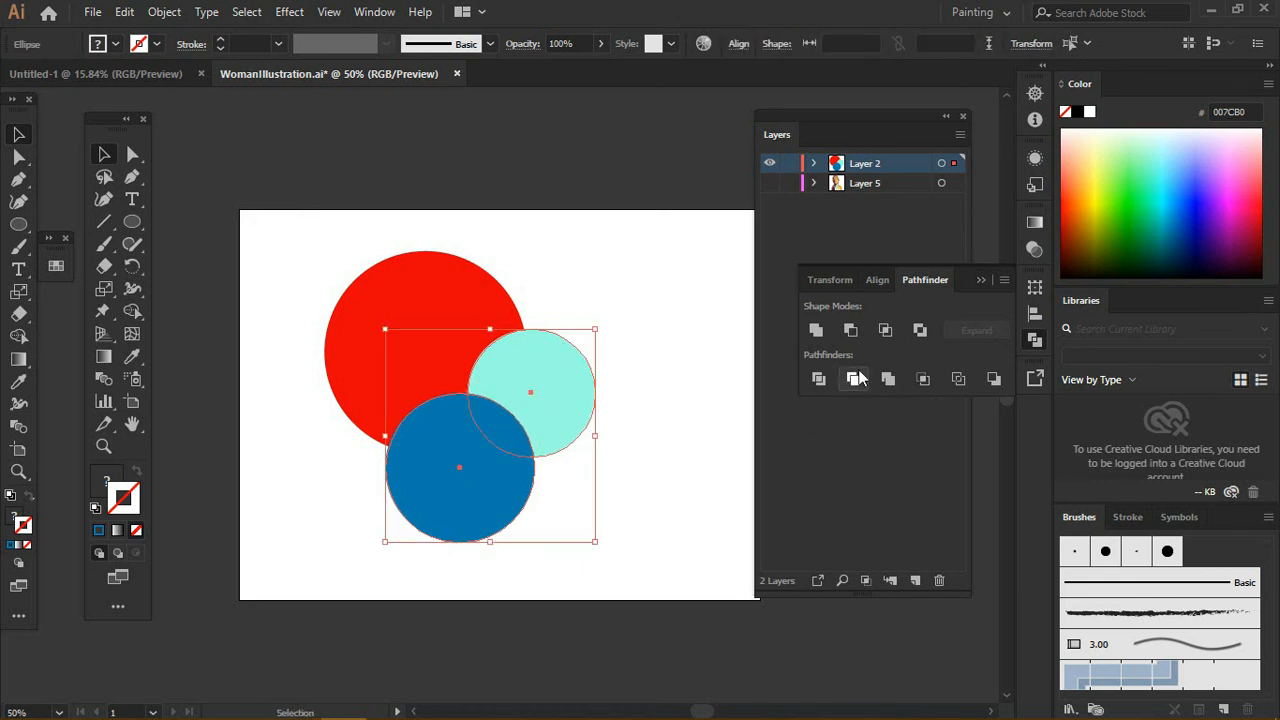
pyautogui.click(819, 380)
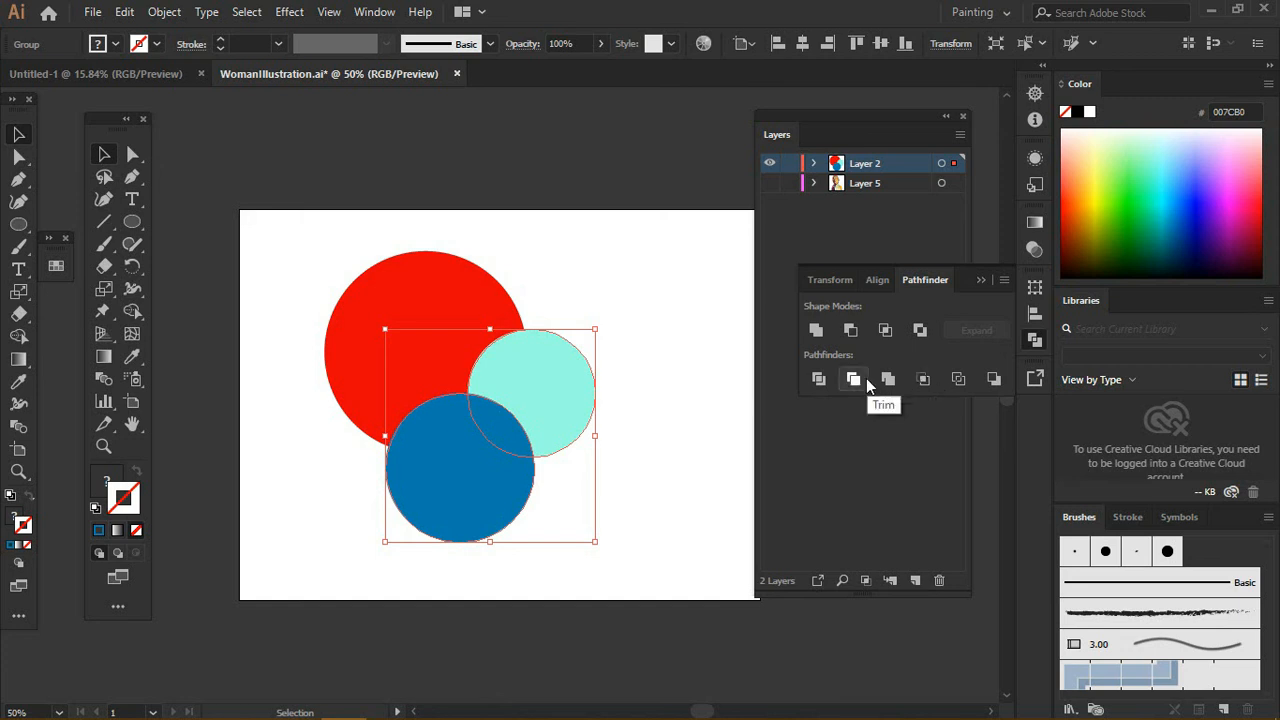
pyautogui.hotkey('ctrl', 'z')
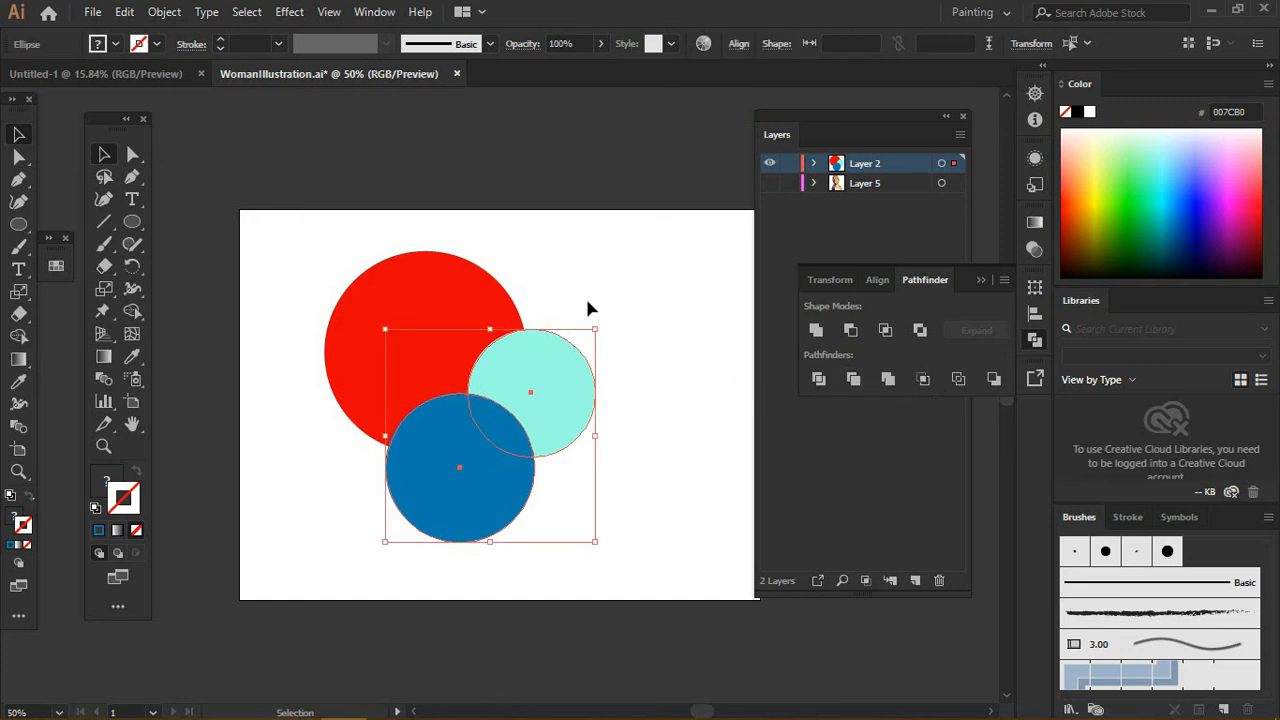
# - Draw a small square with the Rectangle tool in the empty area above the aqua circle, beside the red circle
pyautogui.click(580, 292)
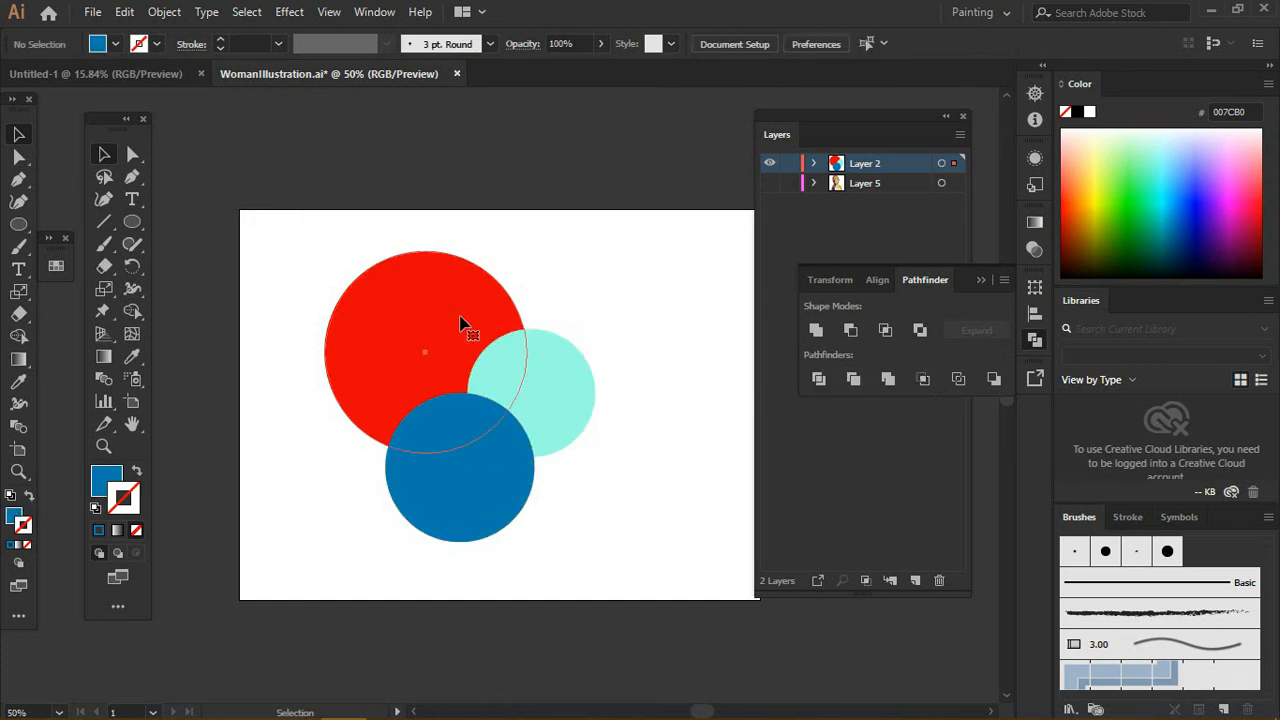
pyautogui.click(131, 224)
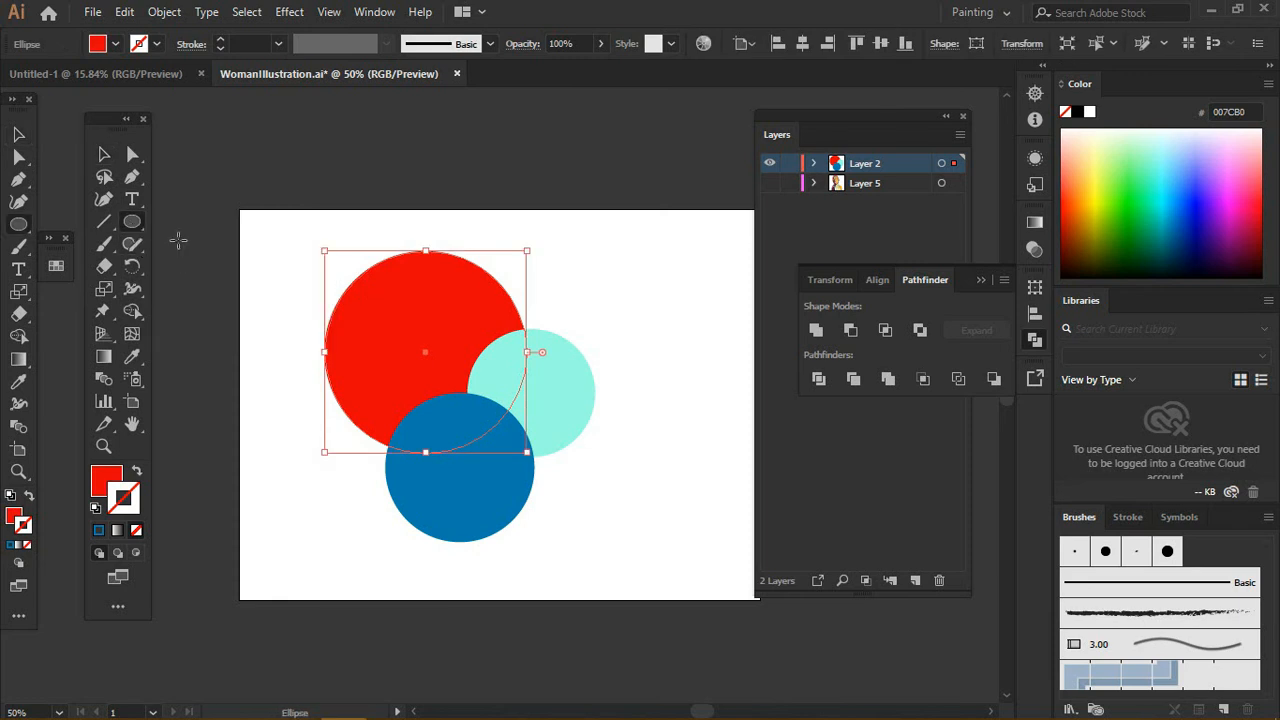
pyautogui.moveTo(140, 220); pyautogui.dragTo(194, 223)
pyautogui.moveTo(555, 250); pyautogui.dragTo(627, 320)
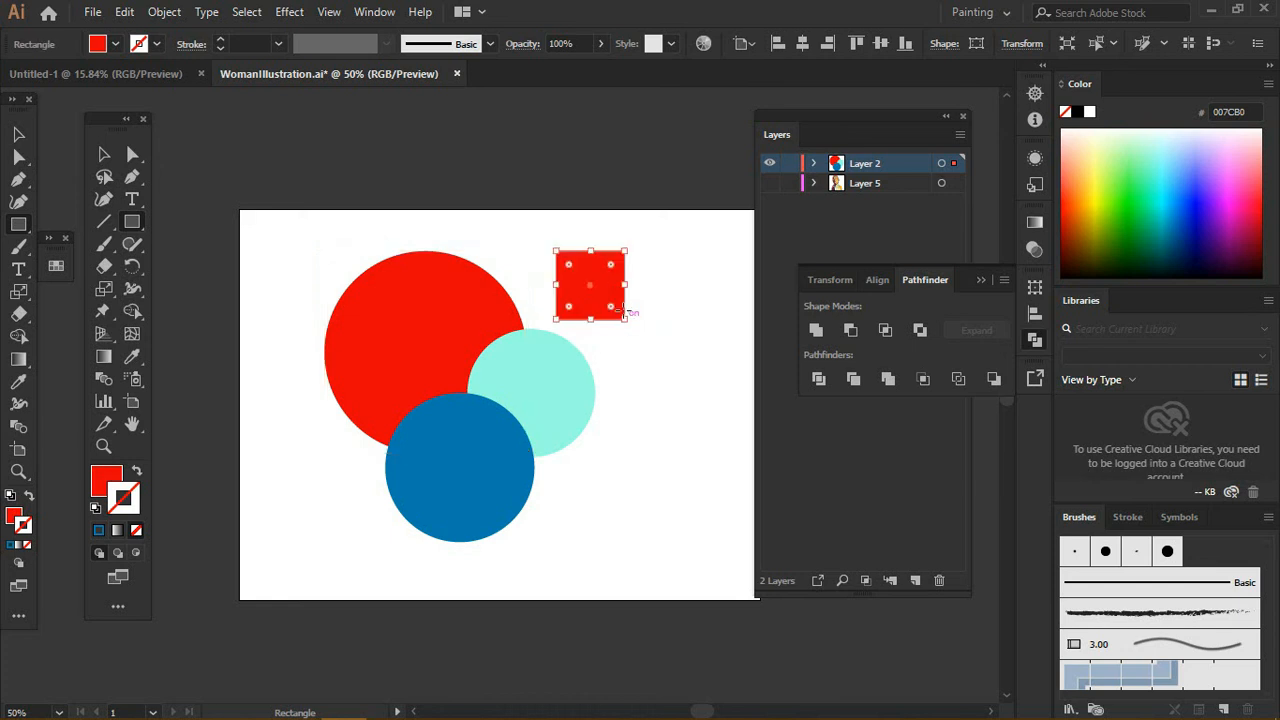
# - Give the square a light blue stroke and a light green 71FF7A fill, and move it onto the red and aqua circles
pyautogui.click(1167, 178)
pyautogui.click(1185, 171)
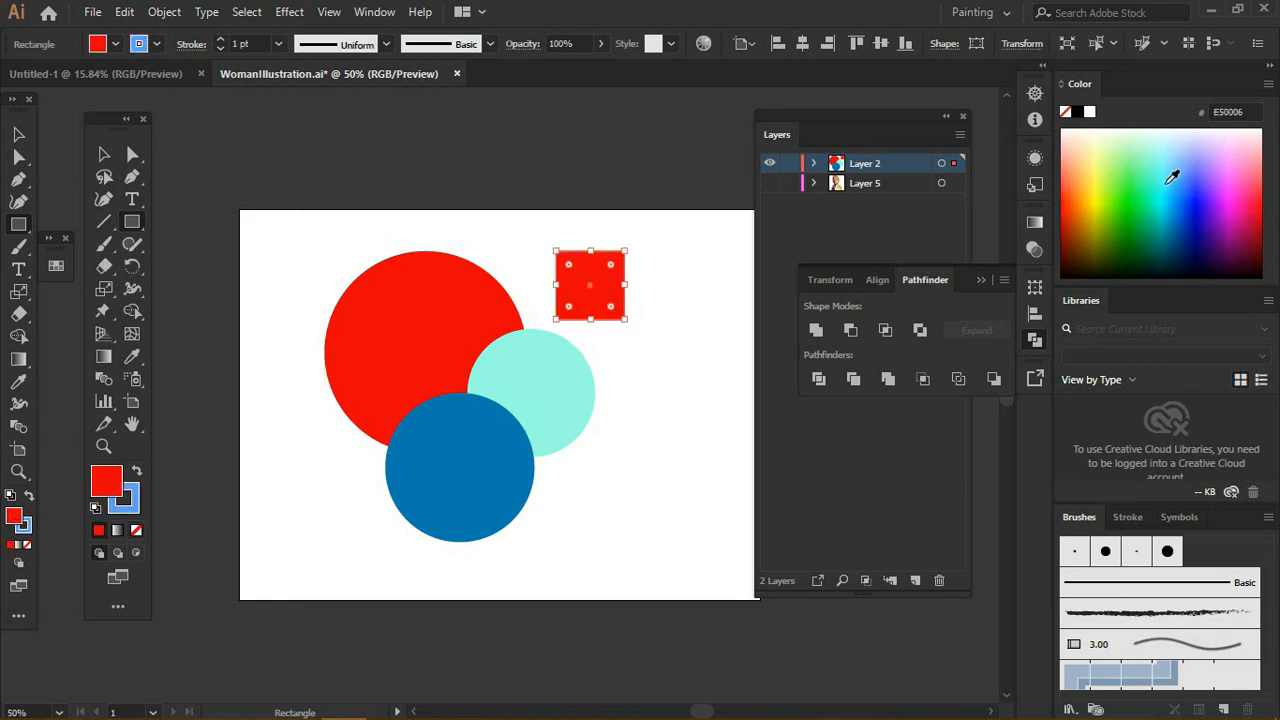
pyautogui.click(1172, 176)
pyautogui.click(1132, 172)
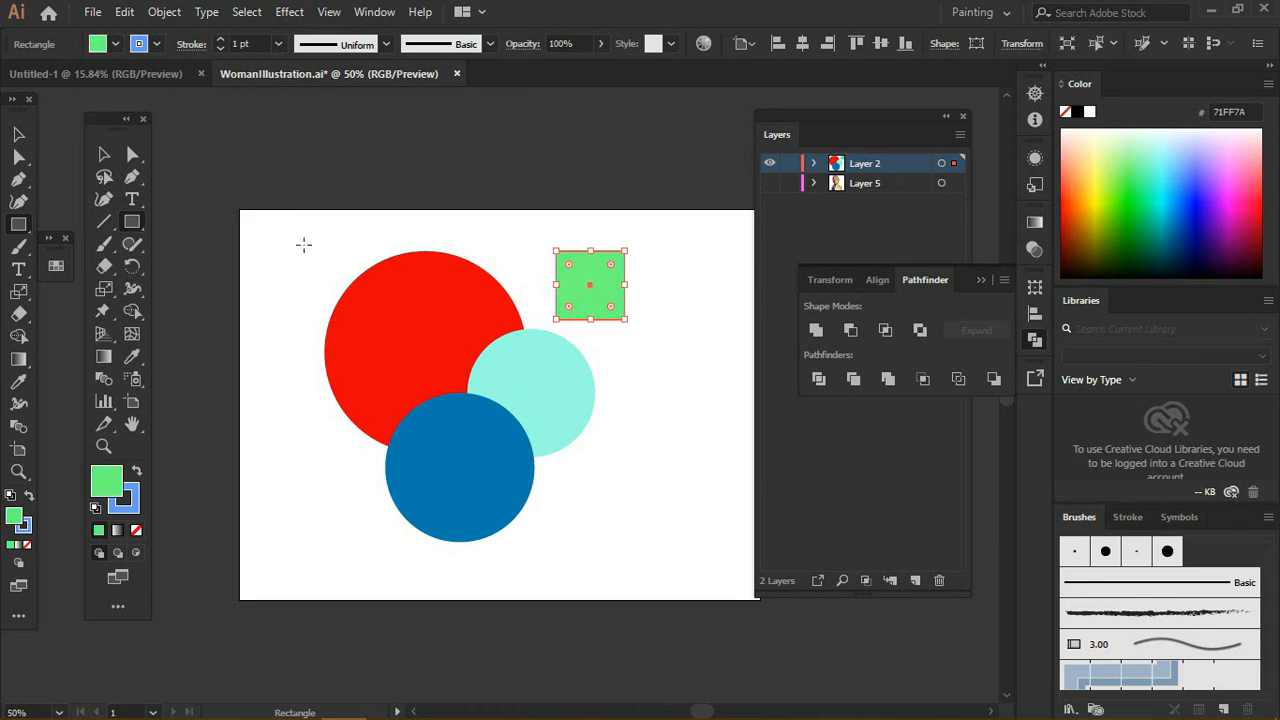
pyautogui.press('v')
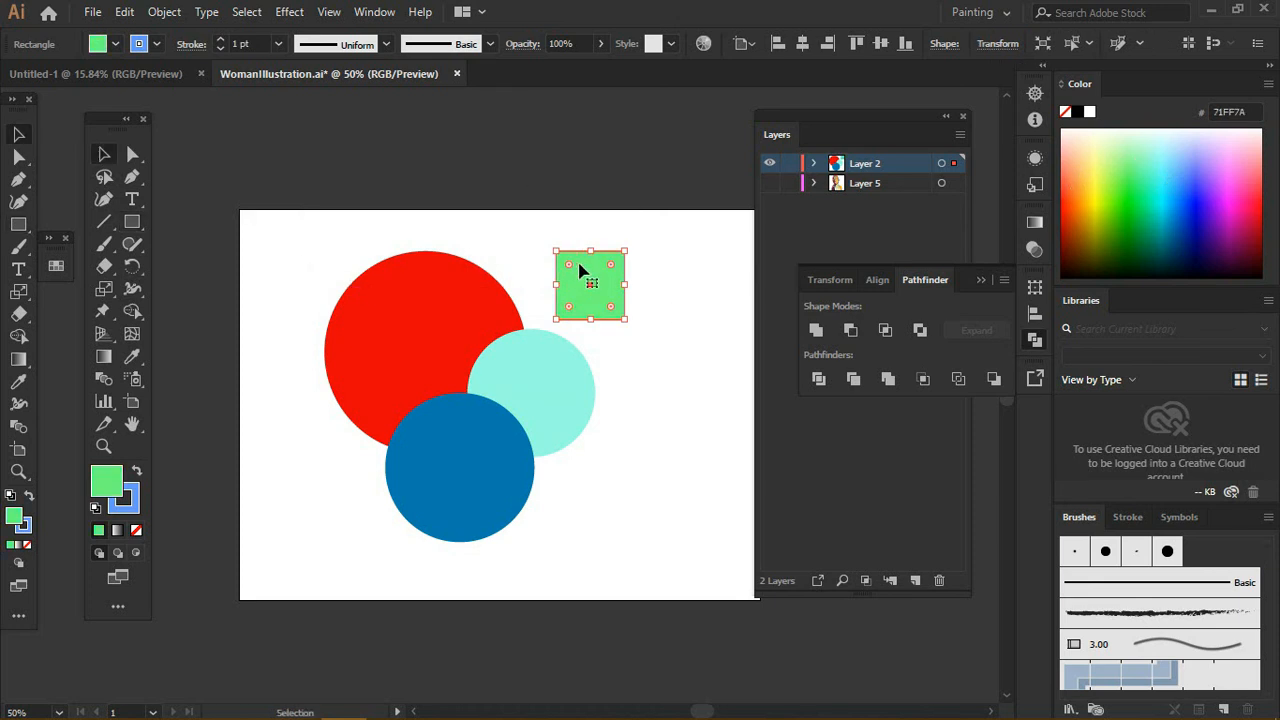
pyautogui.moveTo(583, 273); pyautogui.dragTo(495, 316)
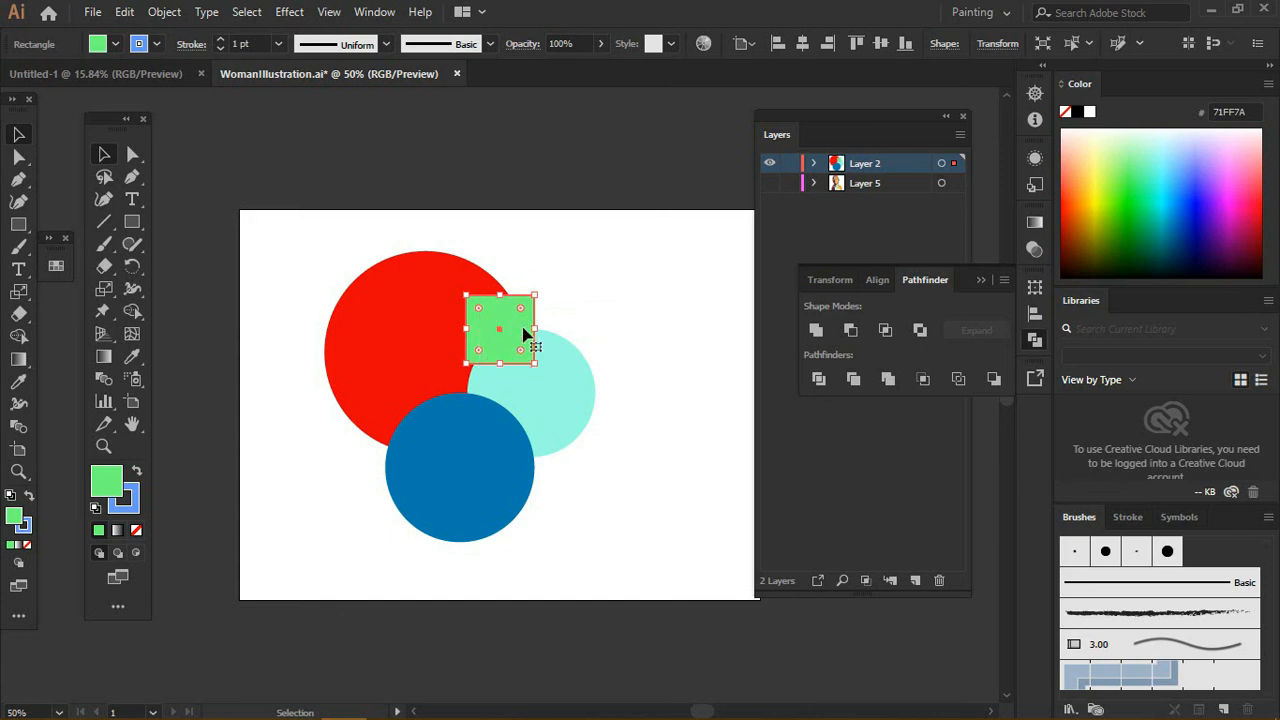
# - Try rounding the green square's corner and moving the shape below the aqua circle, and undo both changes
pyautogui.moveTo(521, 312); pyautogui.dragTo(503, 370)
pyautogui.click(520, 309)
pyautogui.moveTo(478, 398); pyautogui.dragTo(443, 400)
pyautogui.click(576, 314)
pyautogui.moveTo(500, 330); pyautogui.dragTo(626, 336)
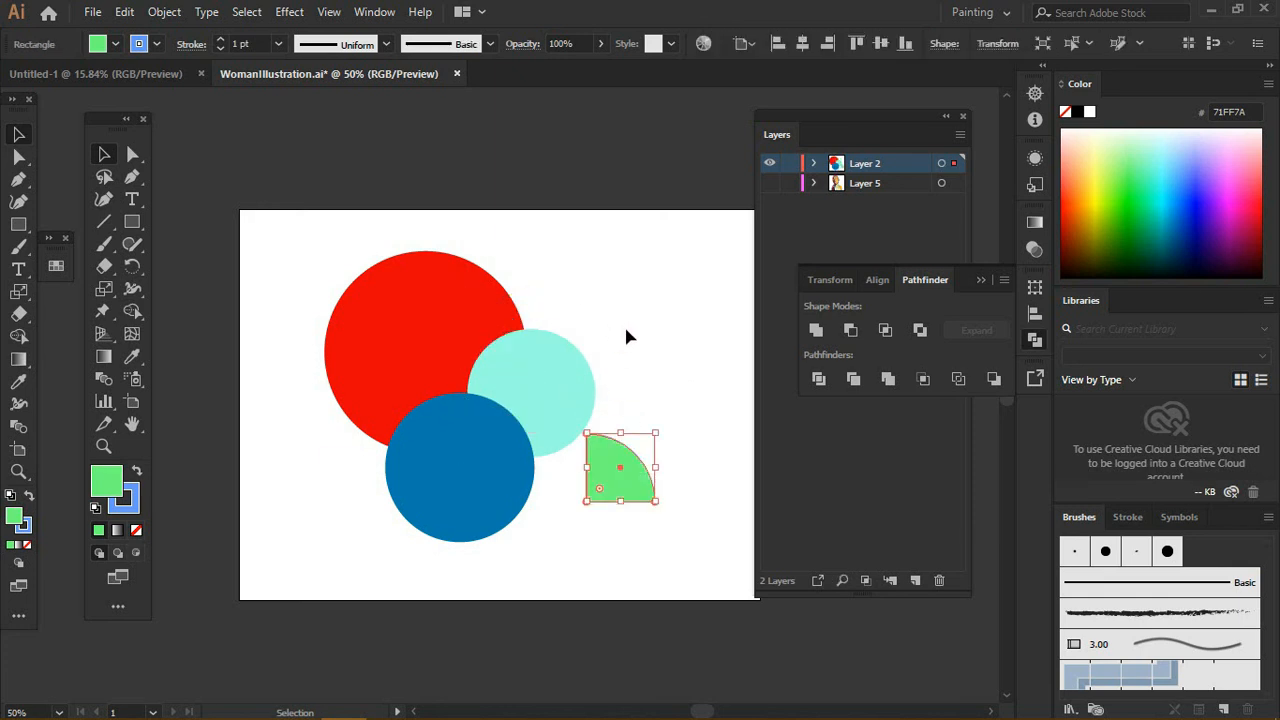
pyautogui.hotkey('ctrl', 'z')
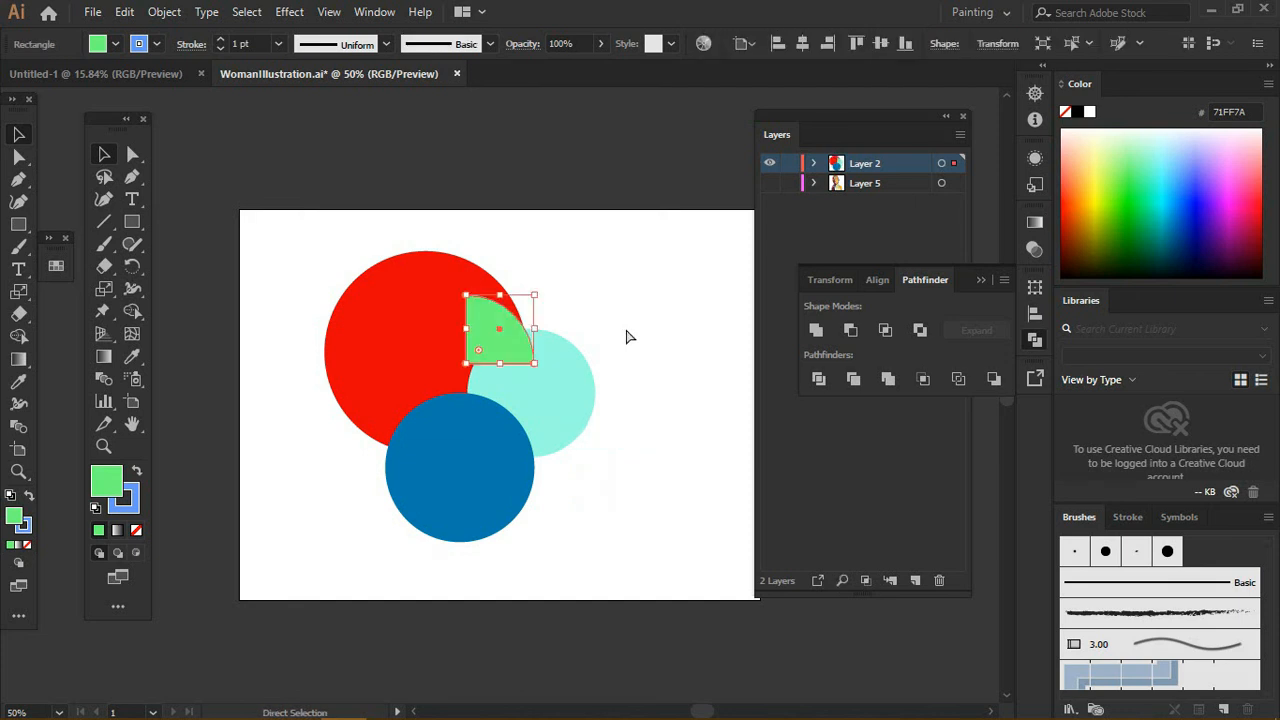
pyautogui.hotkey('ctrl', 'z')
# - Enlarge the green square so it overlaps more of the red and aqua circles, and select it
pyautogui.moveTo(536, 296); pyautogui.dragTo(624, 265)
pyautogui.hotkey('ctrl', '=')
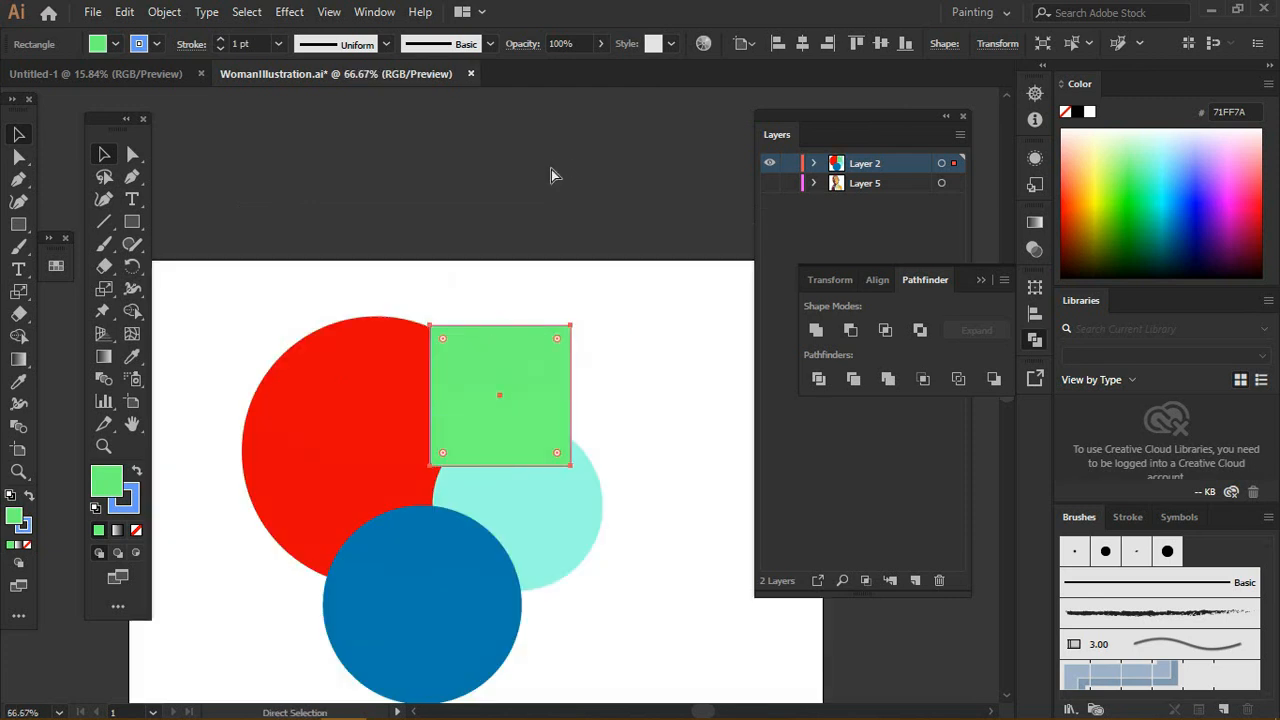
pyautogui.scroll(-1, 720, 412)
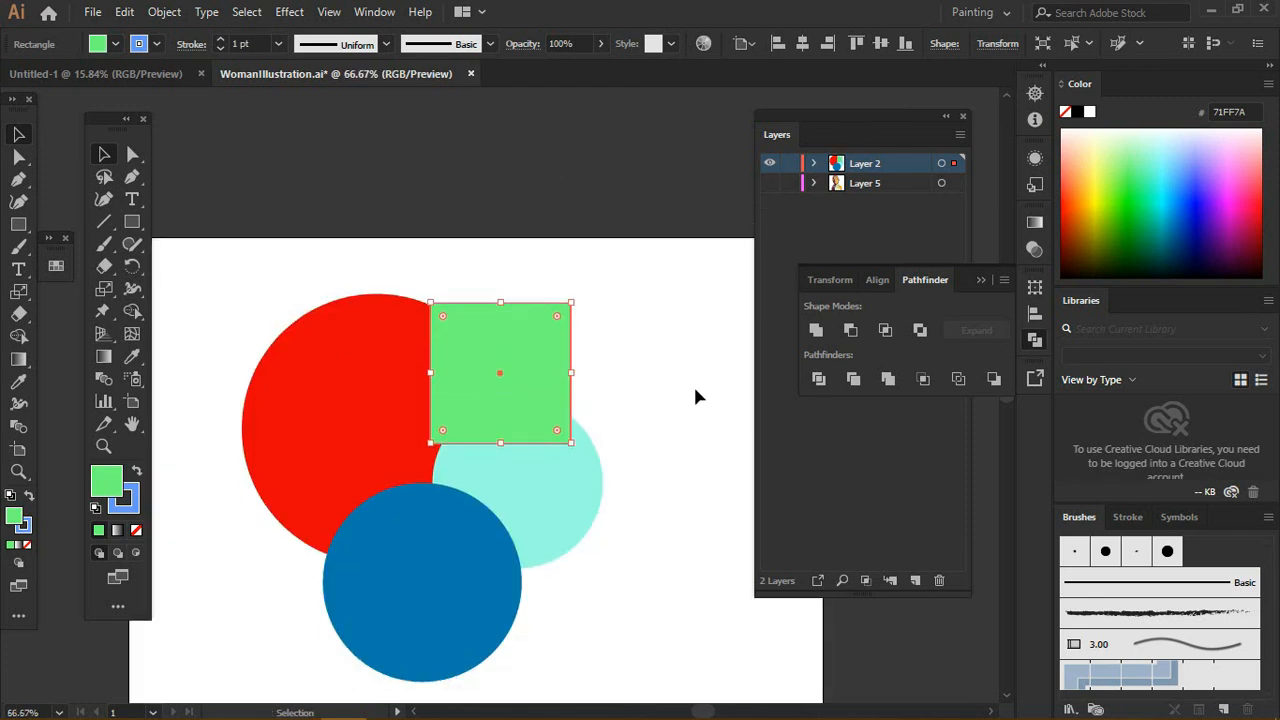
pyautogui.click(656, 316)
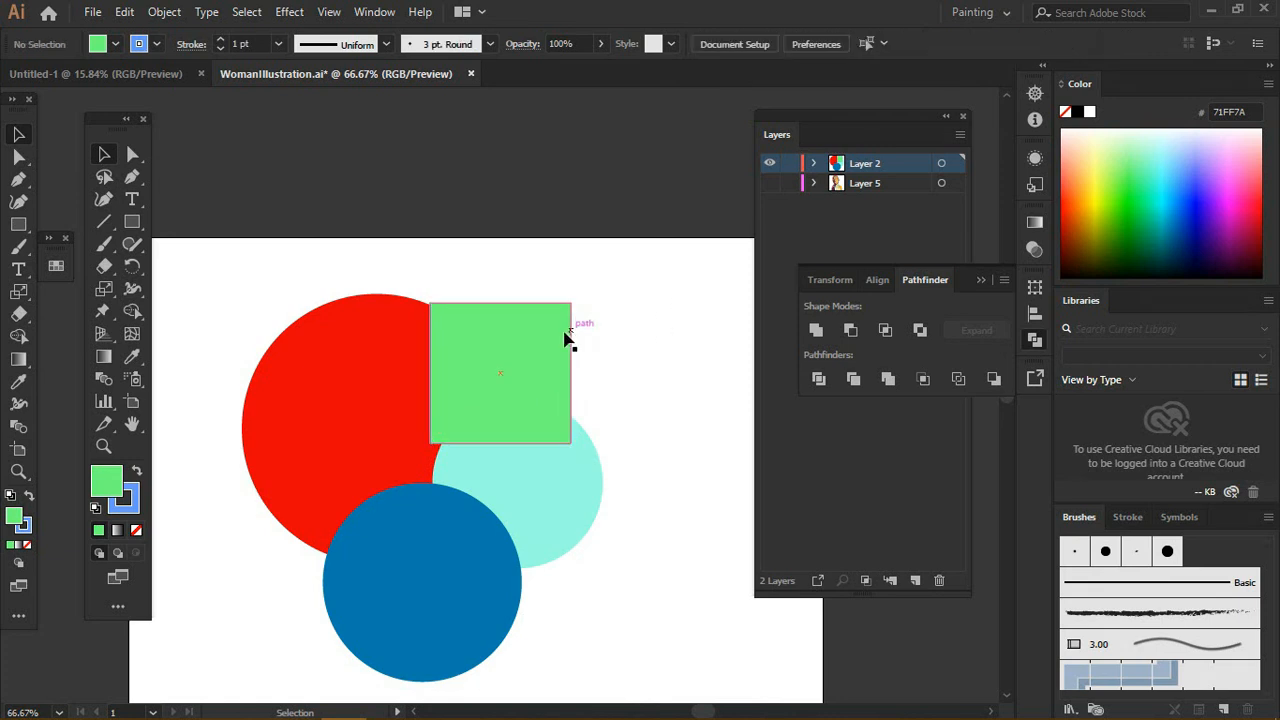
pyautogui.click(529, 343)
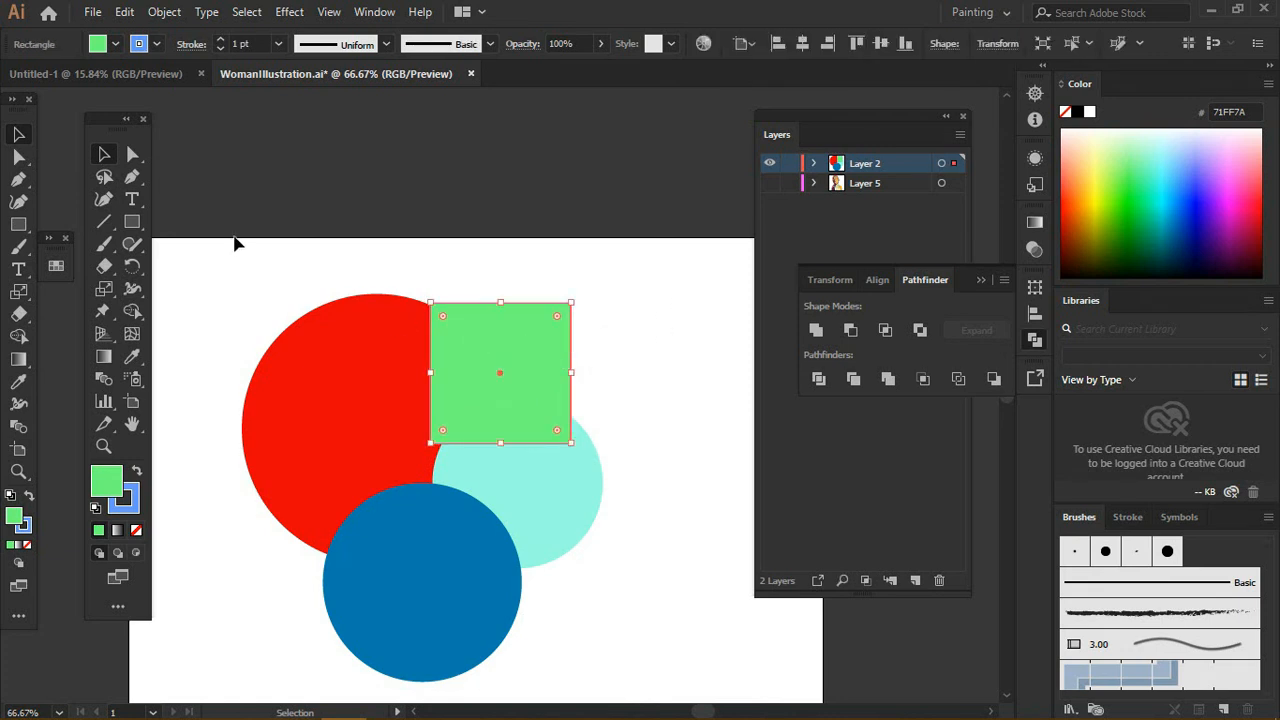
# - Select the square and all three circles, try recolouring the red circle's area with Shape Builder, and undo it
pyautogui.moveTo(233, 238); pyautogui.dragTo(674, 700)
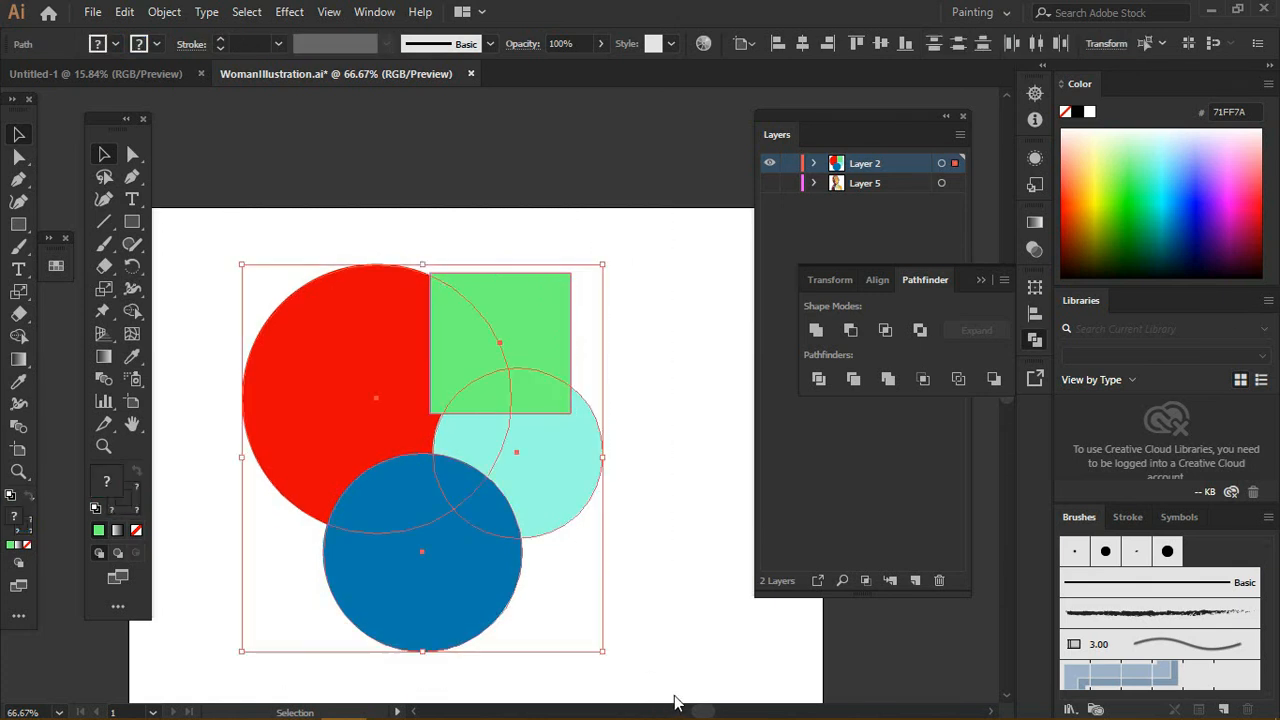
pyautogui.click(132, 312)
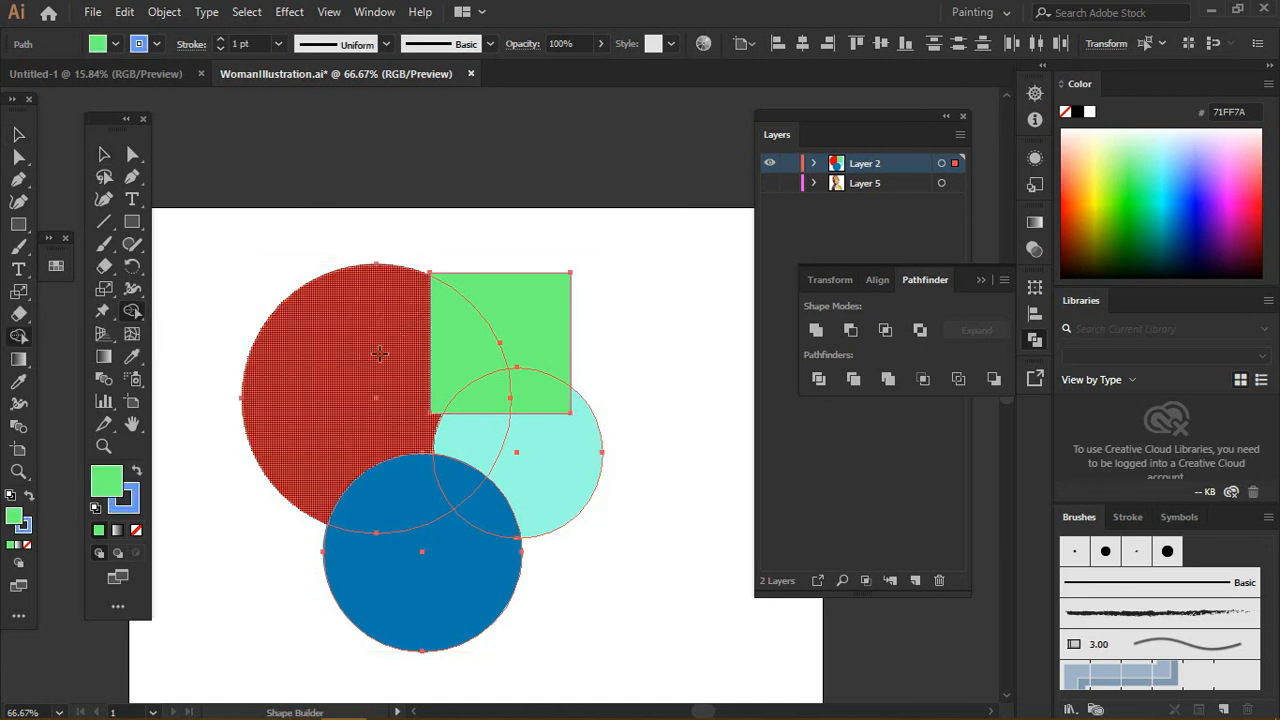
pyautogui.moveTo(399, 236)
pyautogui.mouseDown()
pyautogui.moveTo(223, 634)
pyautogui.moveTo(228, 625)
pyautogui.mouseUp()
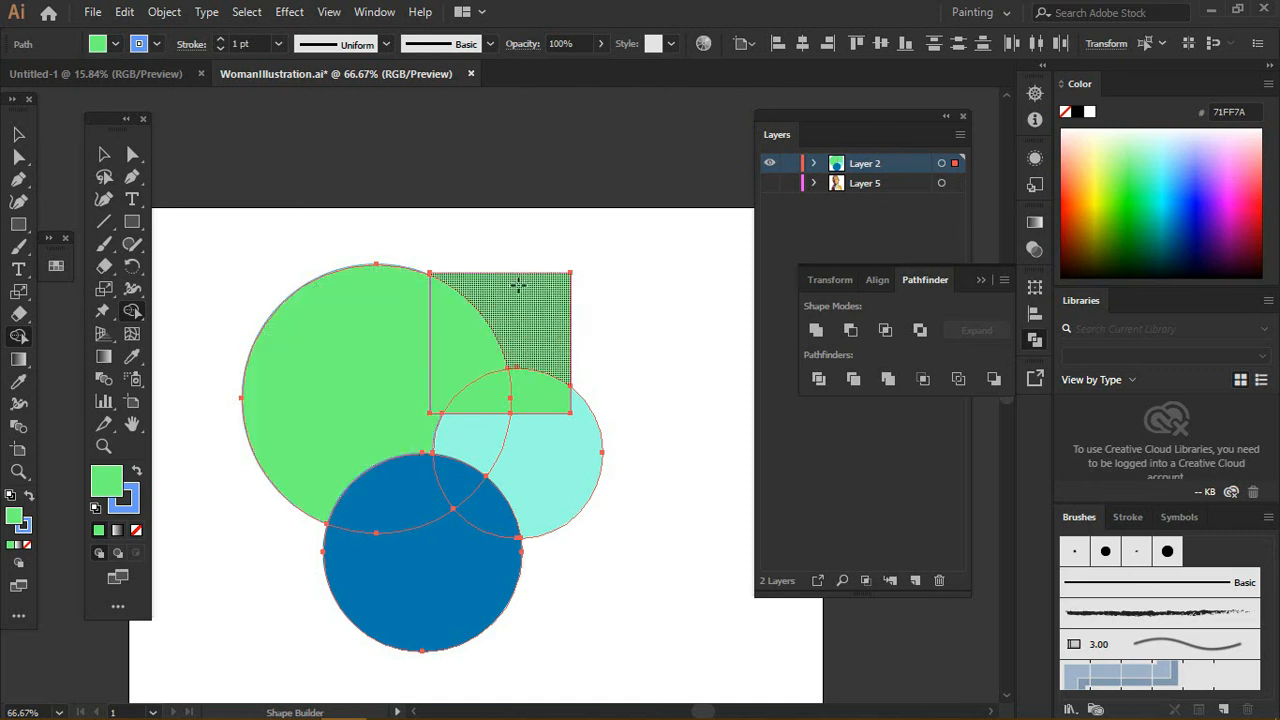
pyautogui.hotkey('ctrl', 'z')
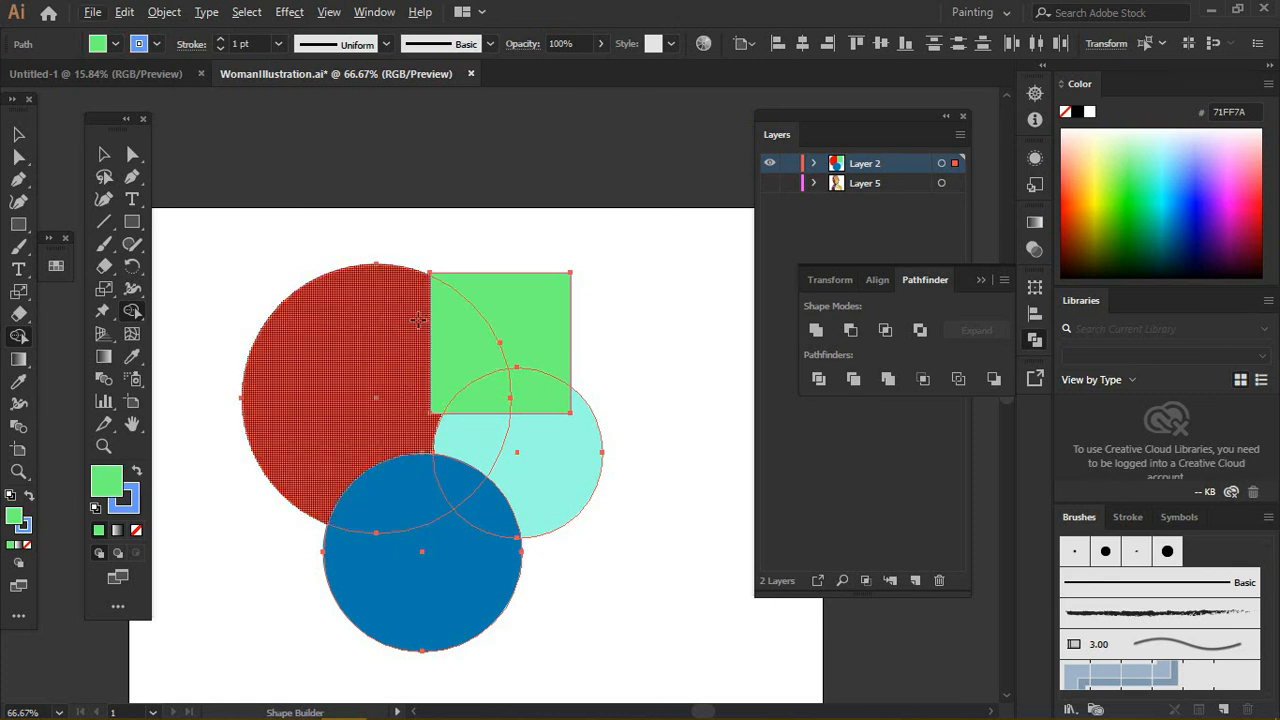
# - Remove the overlaps of red with aqua, square and blue, and of blue with aqua, using Shape Builder, and deselect everything
pyautogui.keyDown('alt'); pyautogui.click(474, 431); pyautogui.keyUp('alt')
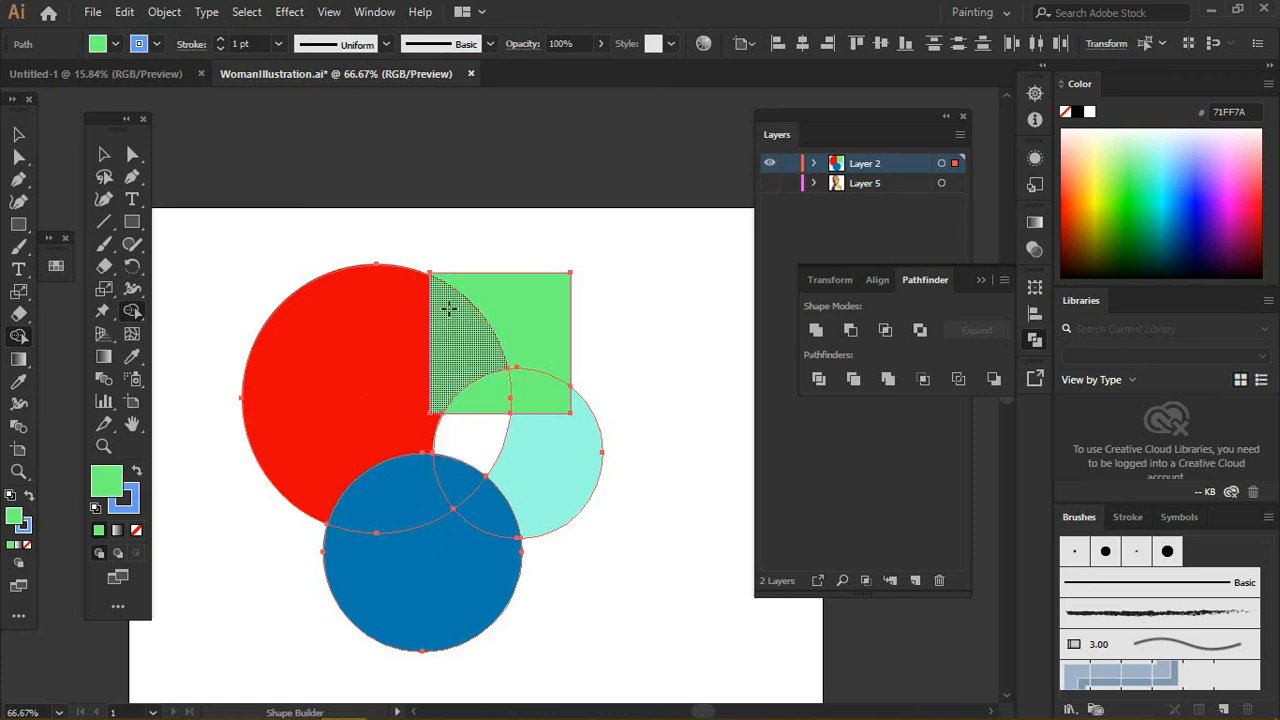
pyautogui.keyDown('alt'); pyautogui.click(486, 377); pyautogui.keyUp('alt')
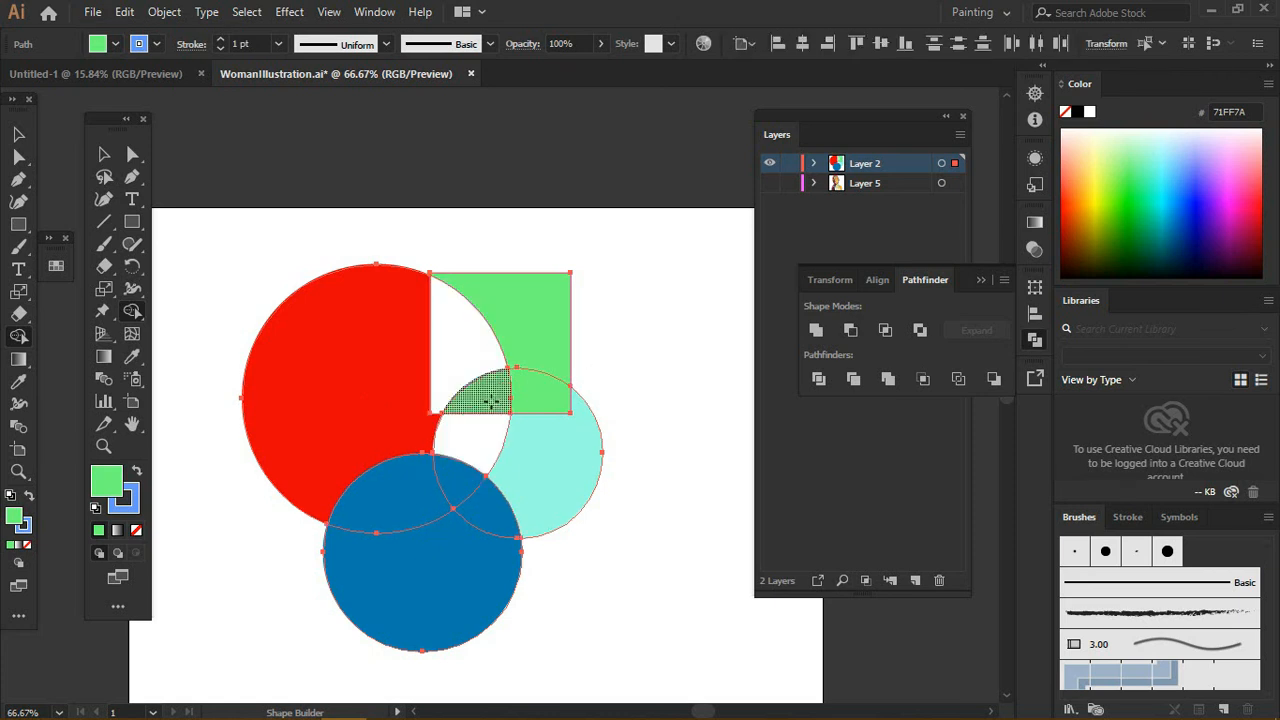
pyautogui.keyDown('alt'); pyautogui.click(425, 488); pyautogui.keyUp('alt')
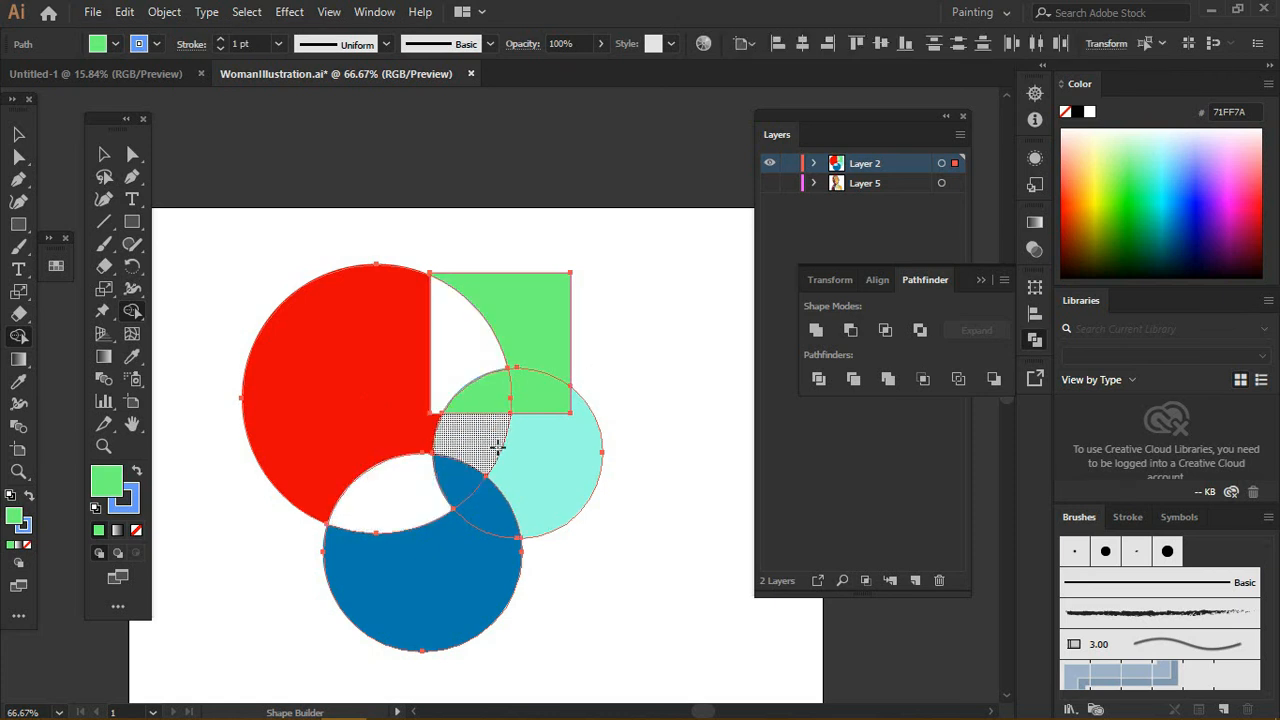
pyautogui.keyDown('alt'); pyautogui.click(489, 511); pyautogui.keyUp('alt')
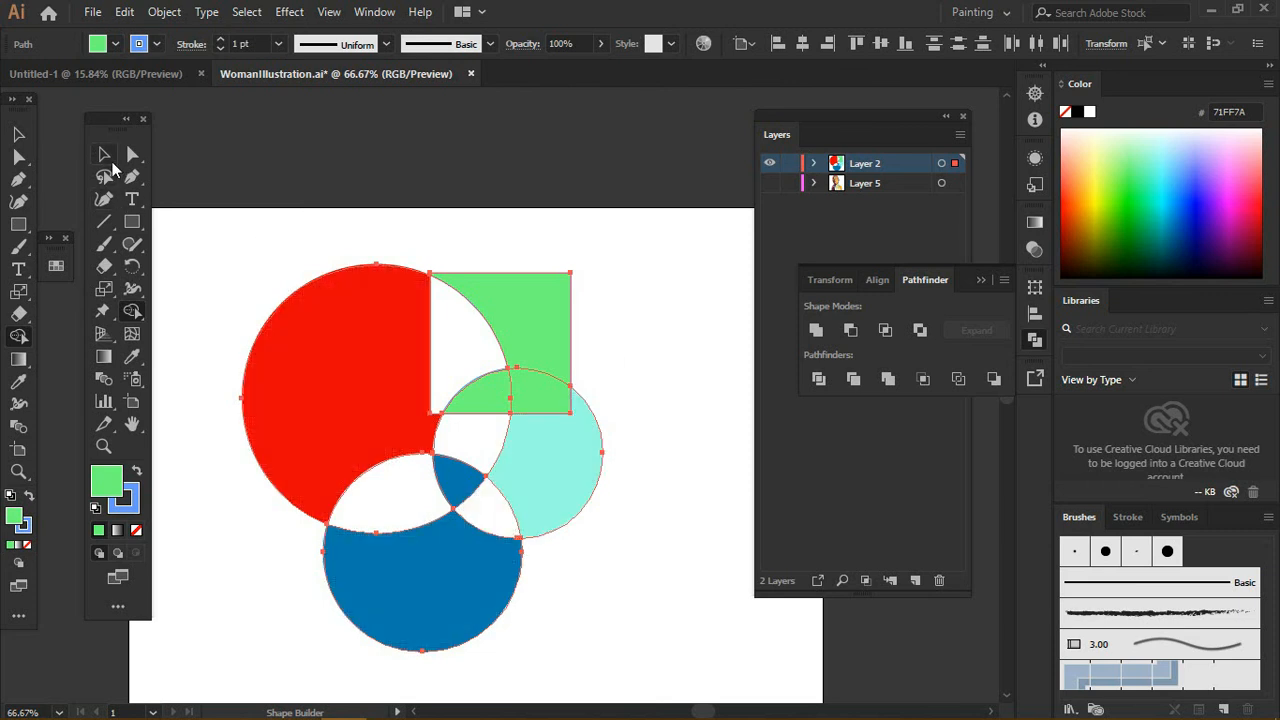
pyautogui.click(104, 153)
pyautogui.click(605, 235)
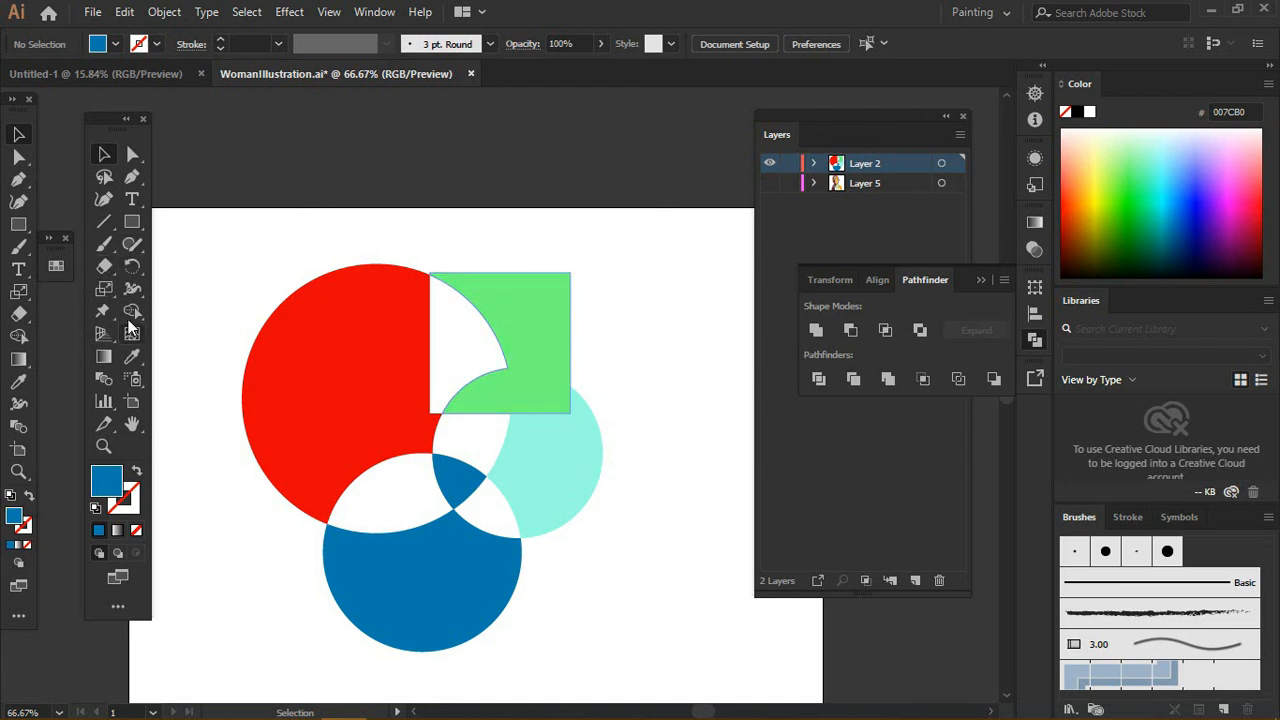
# - Draw a closed, wavy freeform shape with the Pen tool, running over the red circle and past the base of the blue one
pyautogui.click(128, 176)
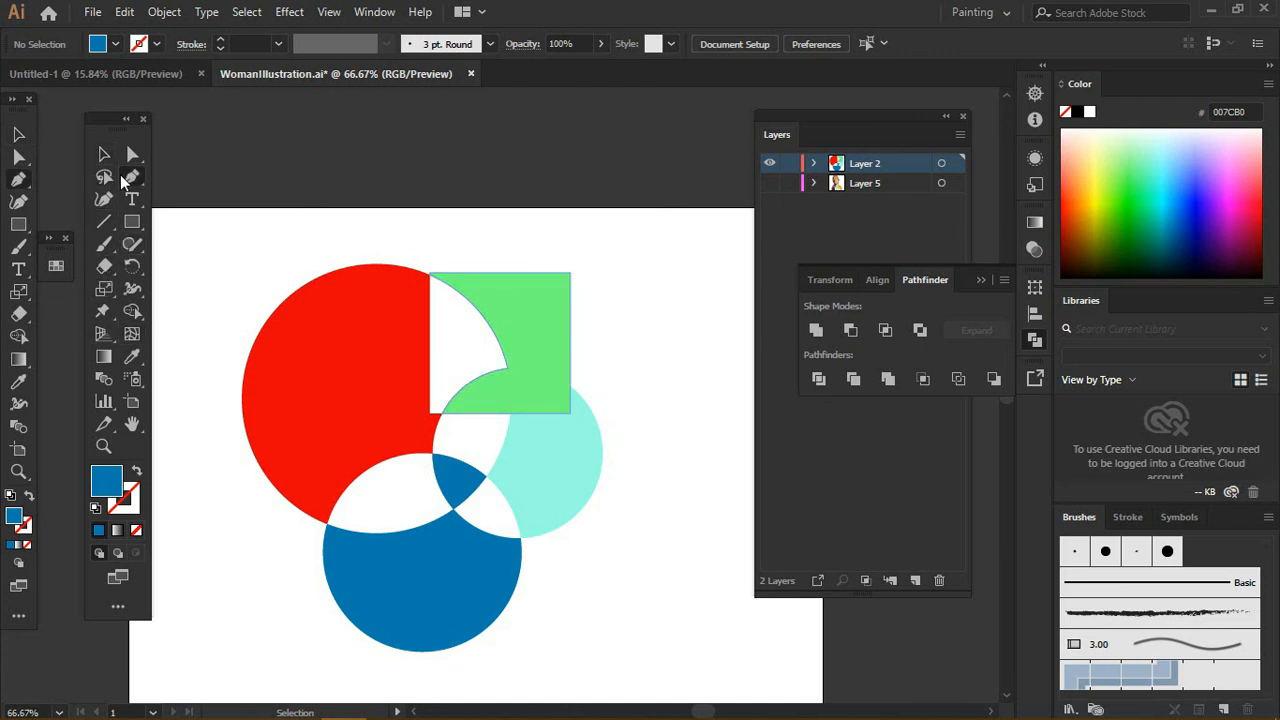
pyautogui.click(176, 252)
pyautogui.moveTo(215, 312); pyautogui.dragTo(269, 318)
pyautogui.moveTo(356, 430); pyautogui.dragTo(324, 538)
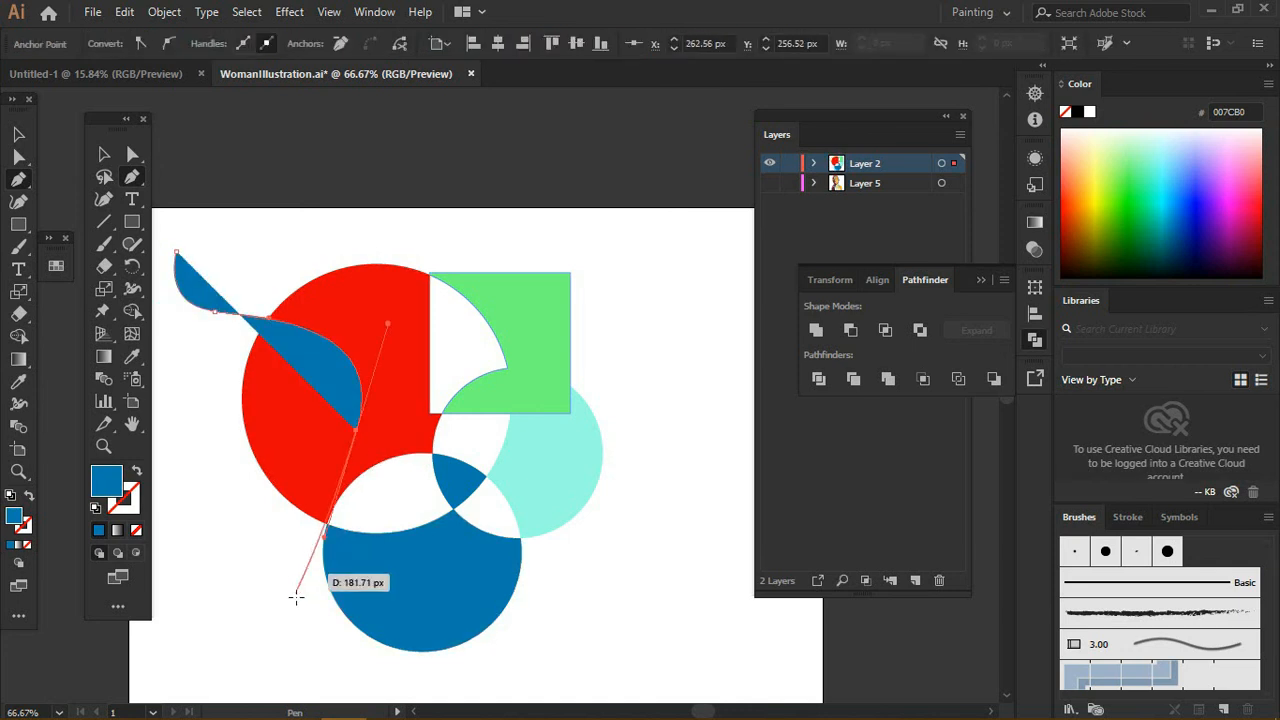
pyautogui.moveTo(305, 620); pyautogui.dragTo(391, 647)
pyautogui.click(510, 627)
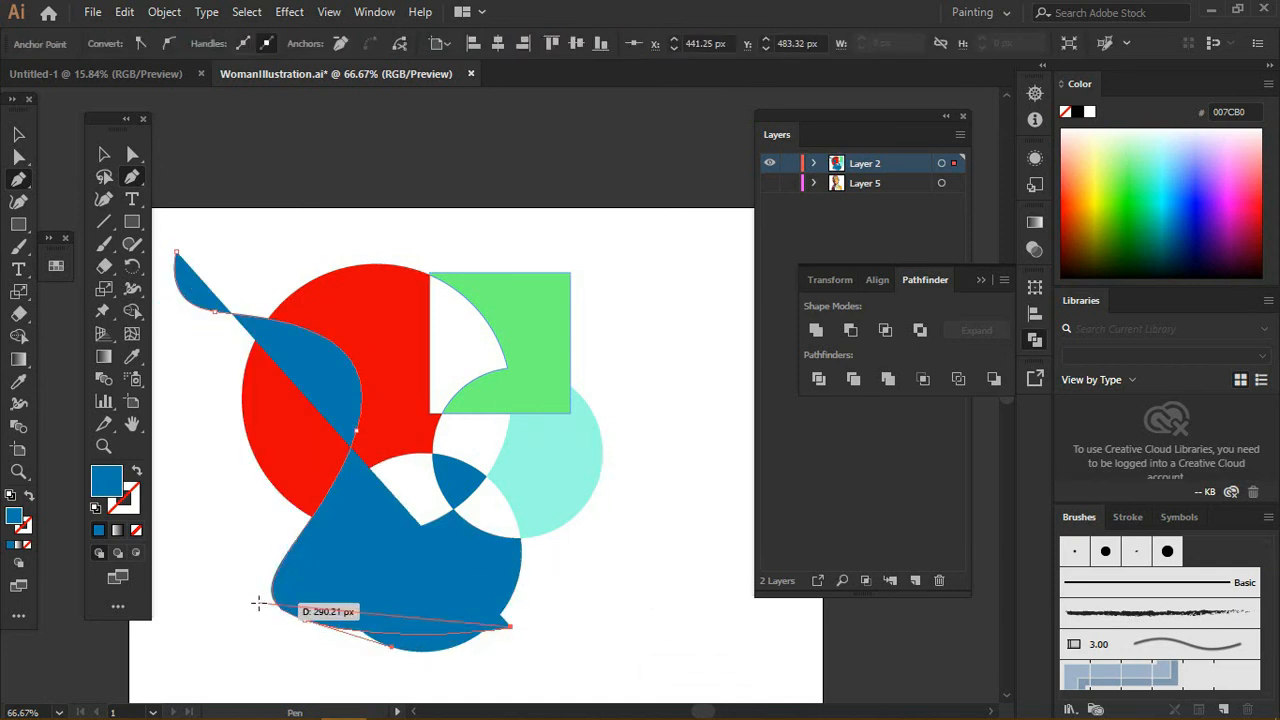
pyautogui.moveTo(258, 600); pyautogui.dragTo(243, 378)
pyautogui.click(175, 380)
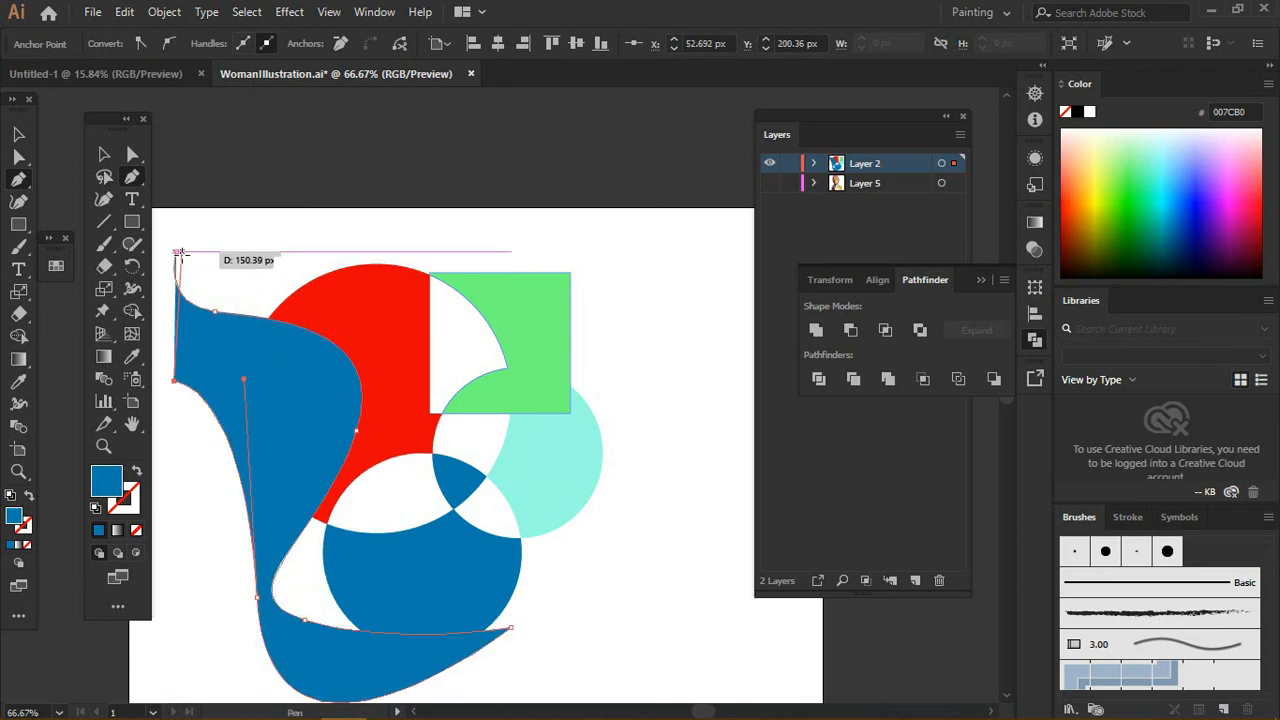
pyautogui.moveTo(179, 252); pyautogui.dragTo(166, 334)
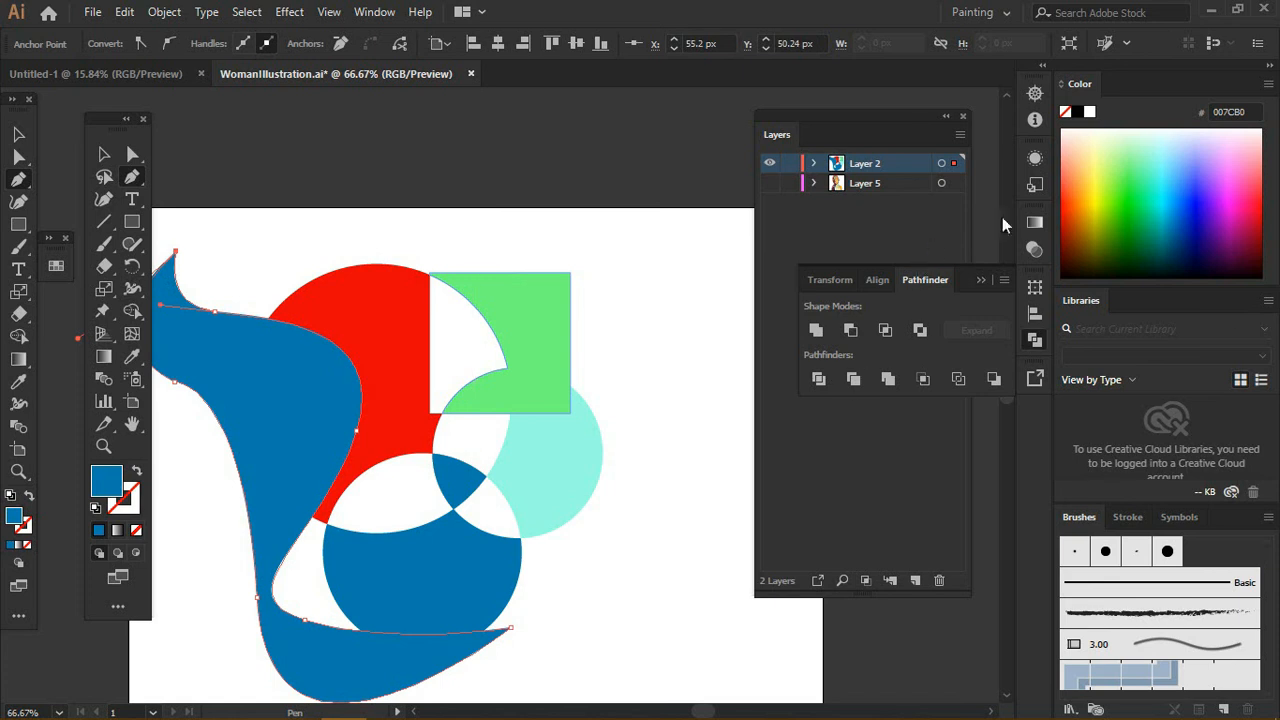
# - Fill the wavy shape with dark green 27B600 and deselect it
pyautogui.click(1122, 212)
pyautogui.click(105, 157)
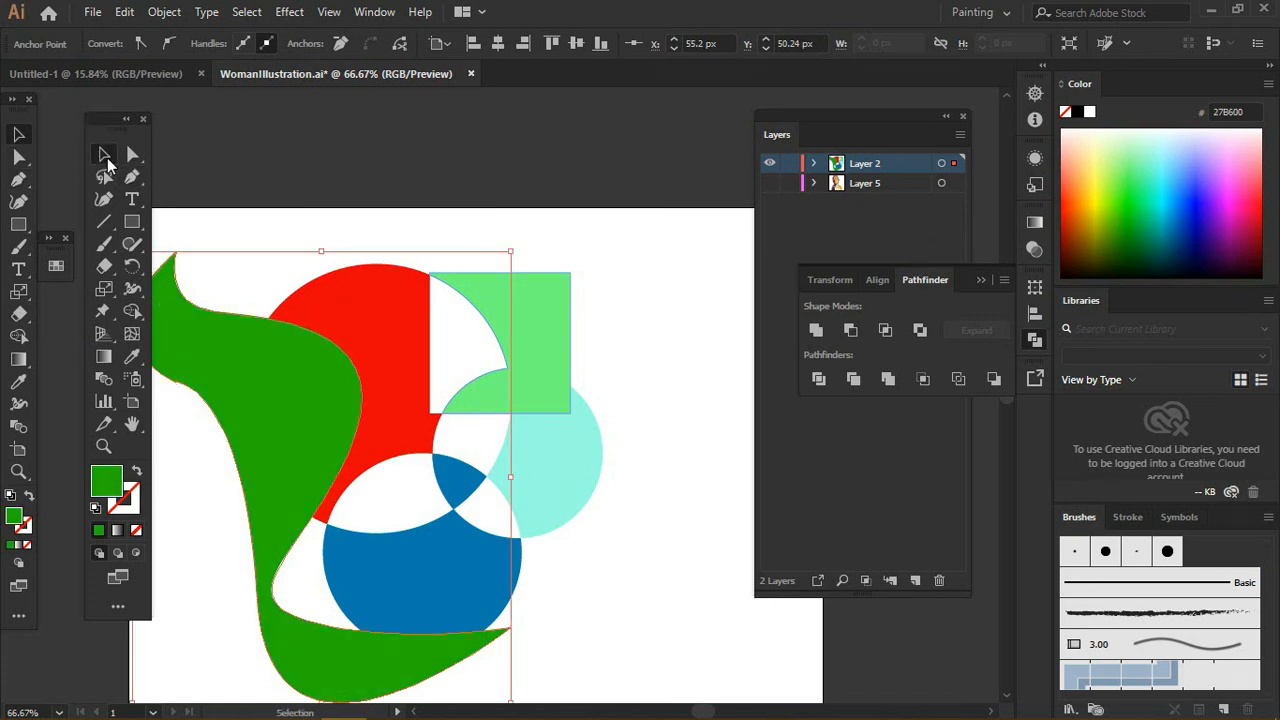
pyautogui.click(574, 349)
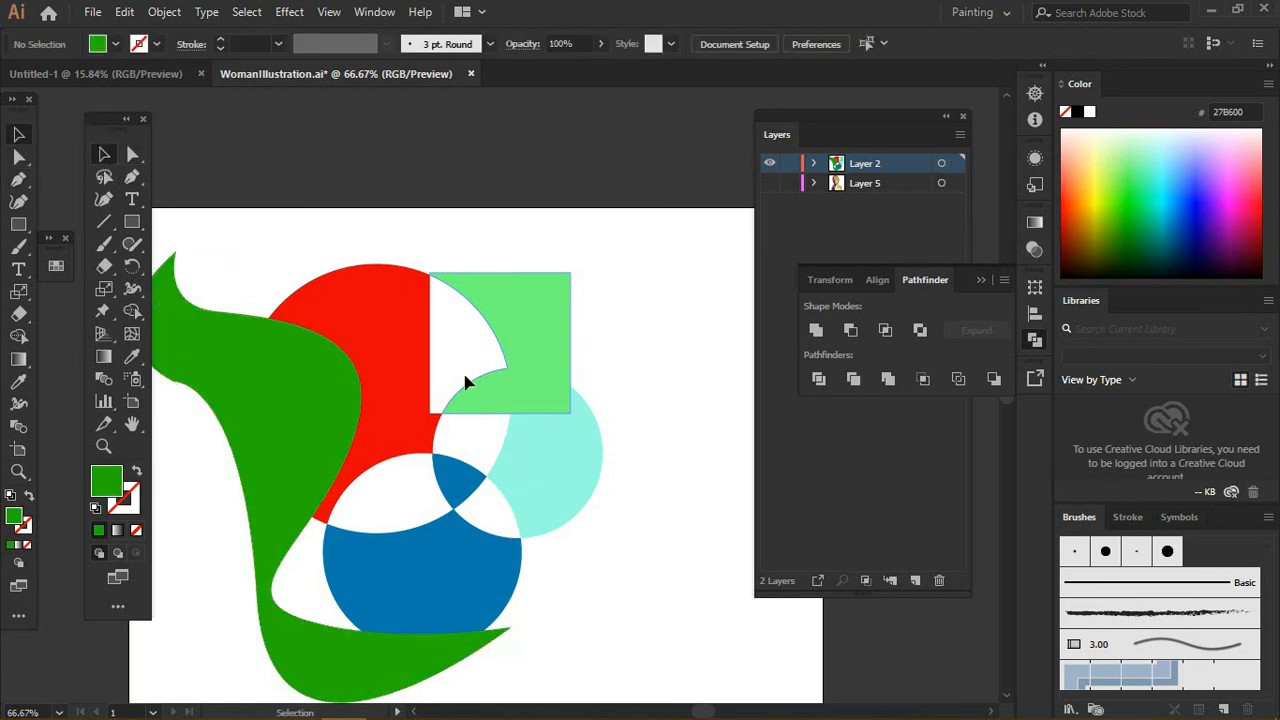
# - Try removing the overlap between the green wavy shape and the red shape with Shape Builder, undo it, and deselect everything
pyautogui.click(300, 408)
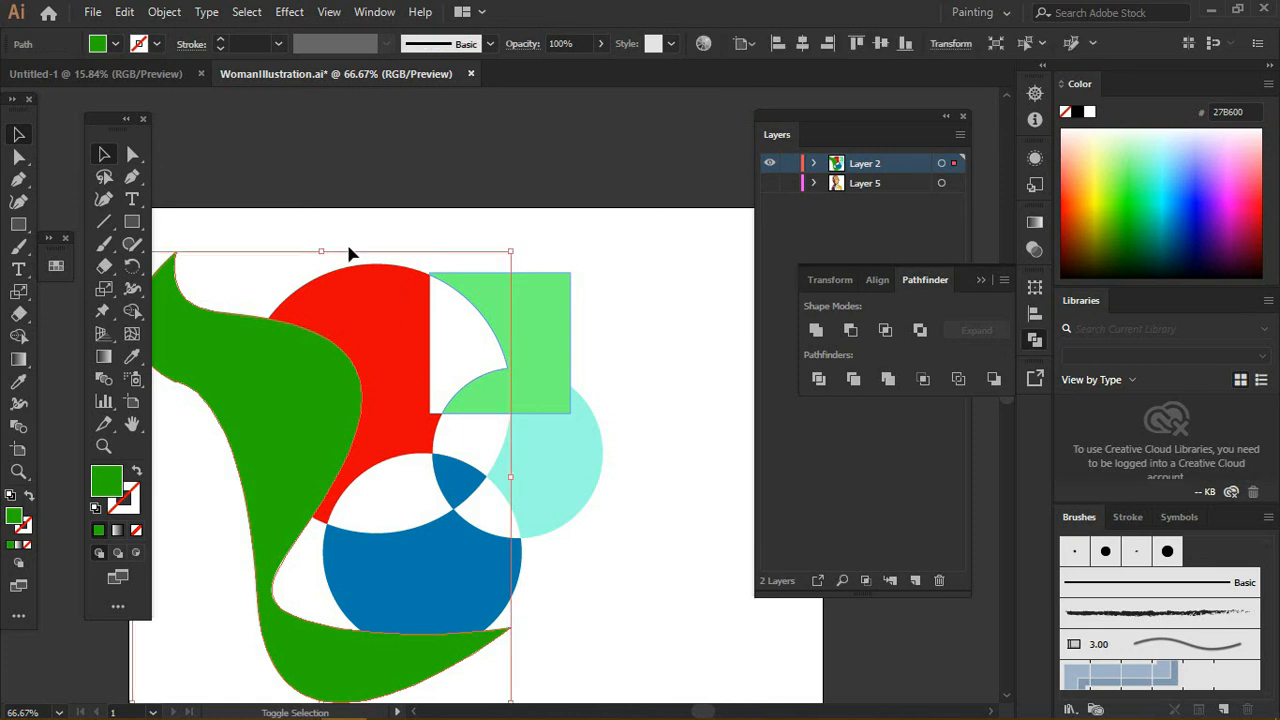
pyautogui.keyDown('shift'); pyautogui.click(400, 378); pyautogui.keyUp('shift')
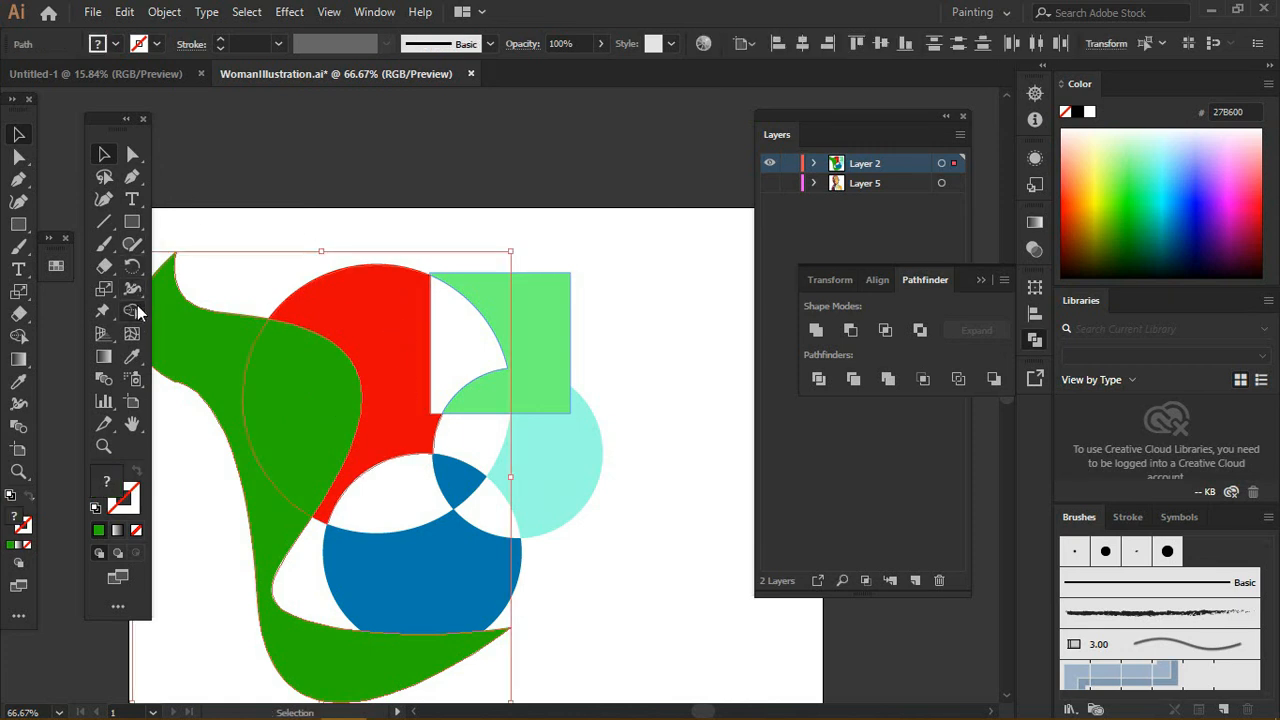
pyautogui.click(132, 311)
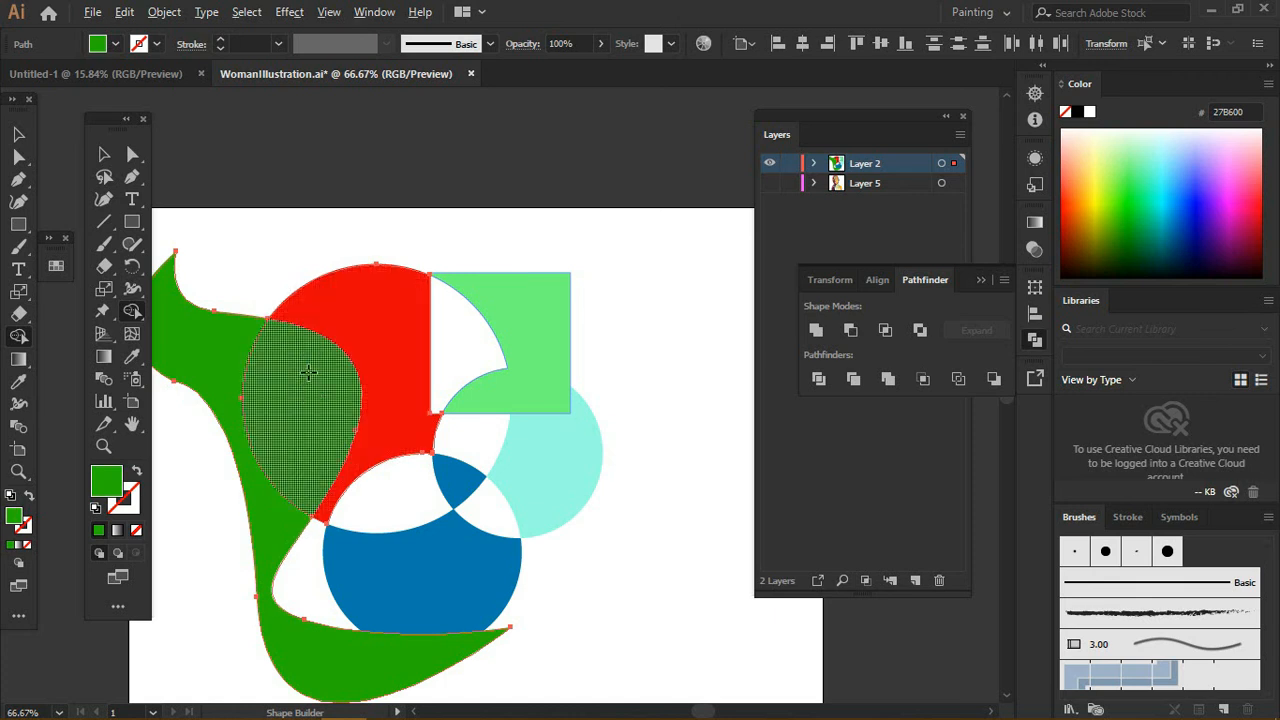
pyautogui.keyDown('alt'); pyautogui.click(425, 400); pyautogui.keyUp('alt')
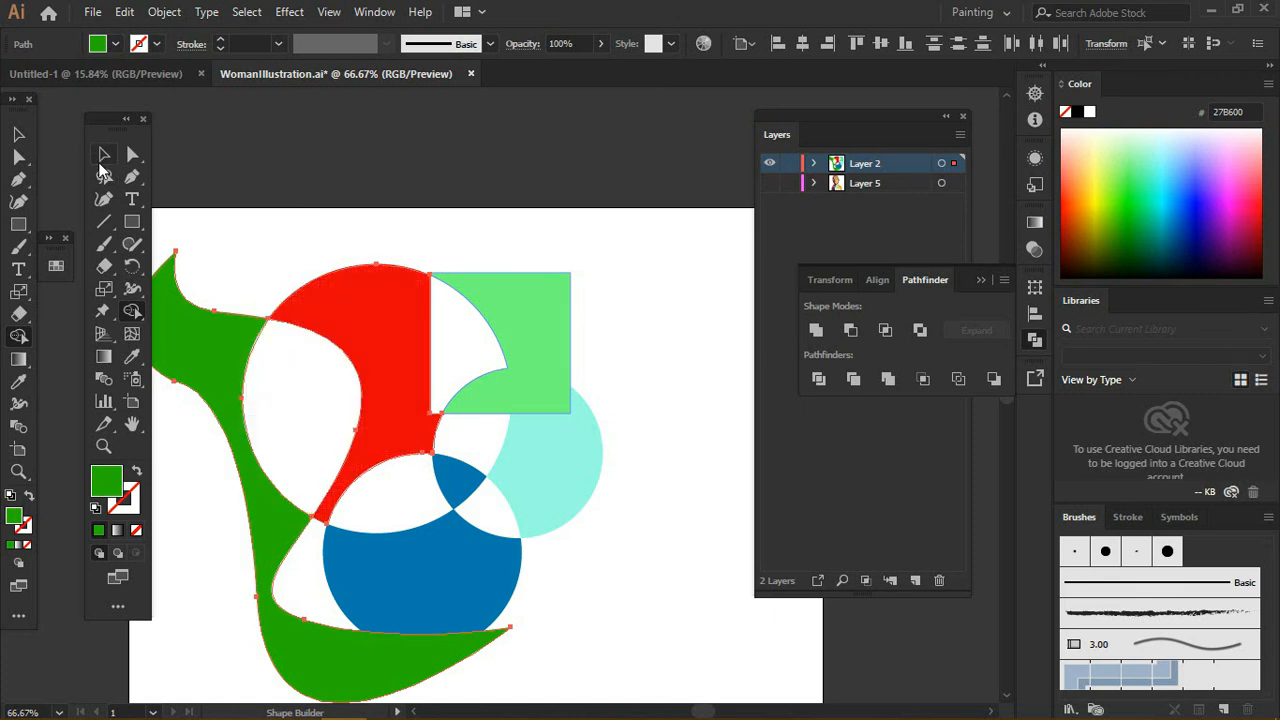
pyautogui.click(103, 154)
pyautogui.hotkey('ctrl', 'z')
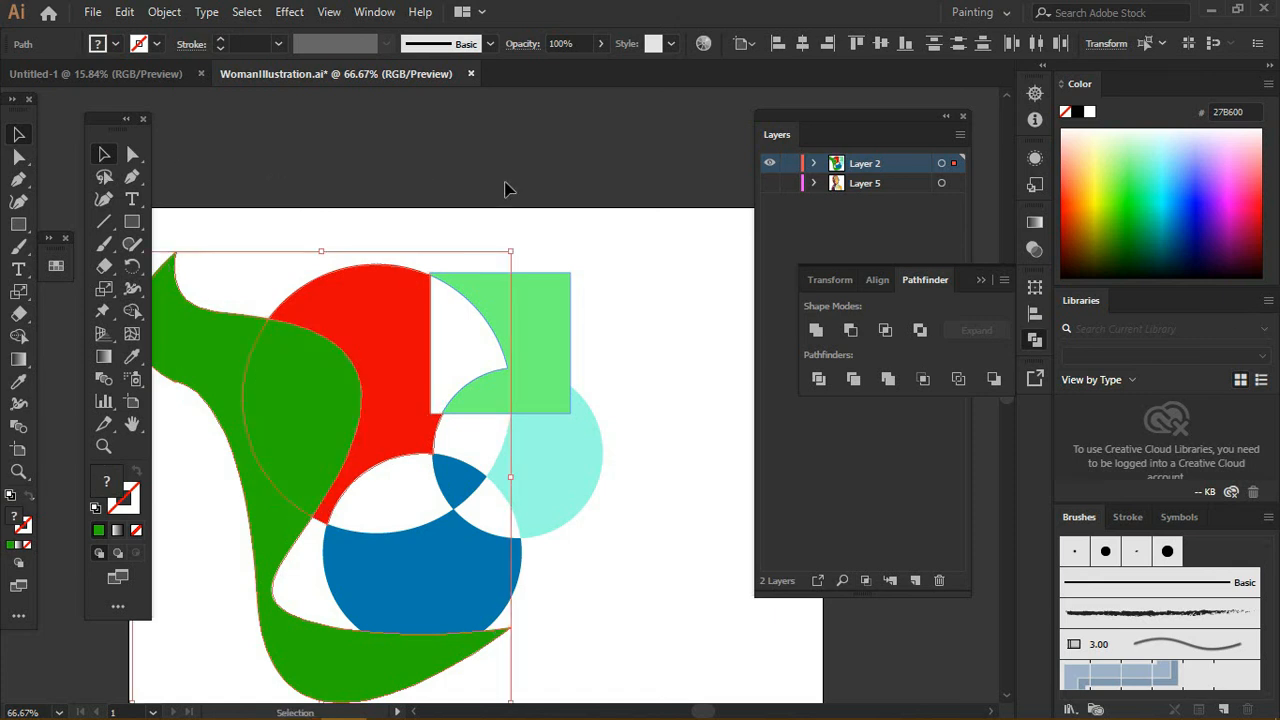
pyautogui.click(519, 178)
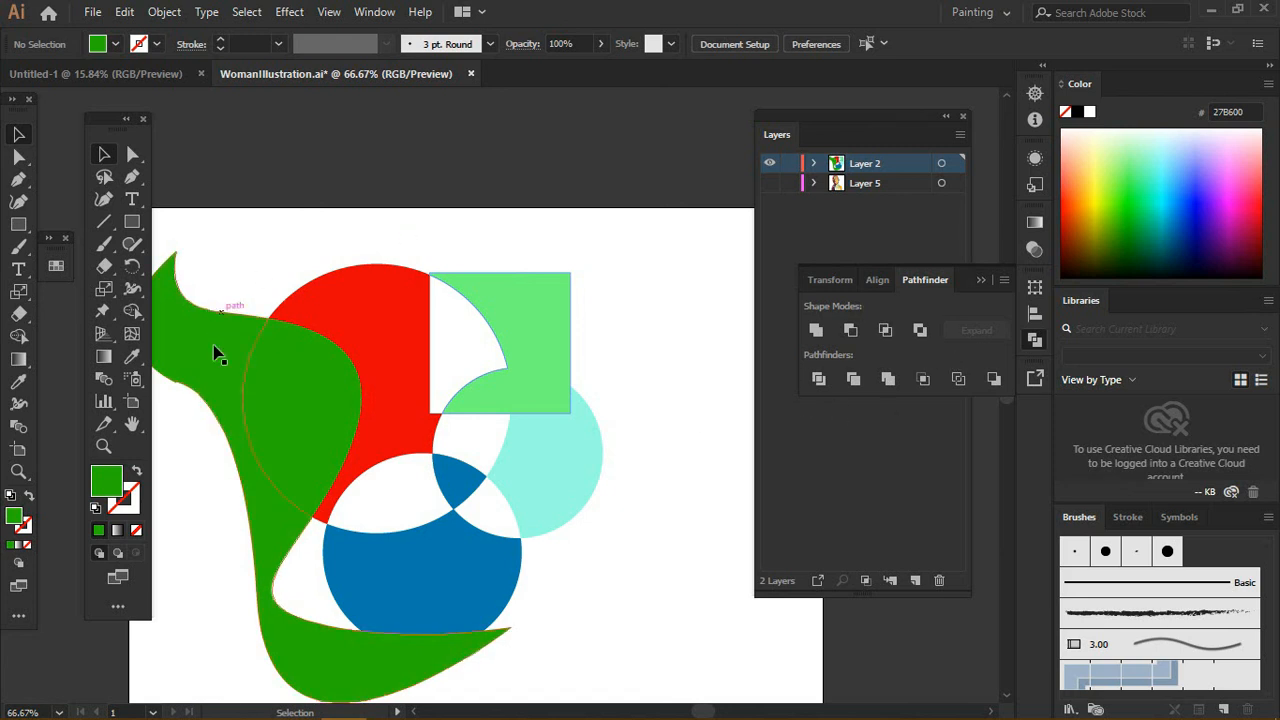
# - Delete all the practice shapes from Layer 2
pyautogui.press('a')
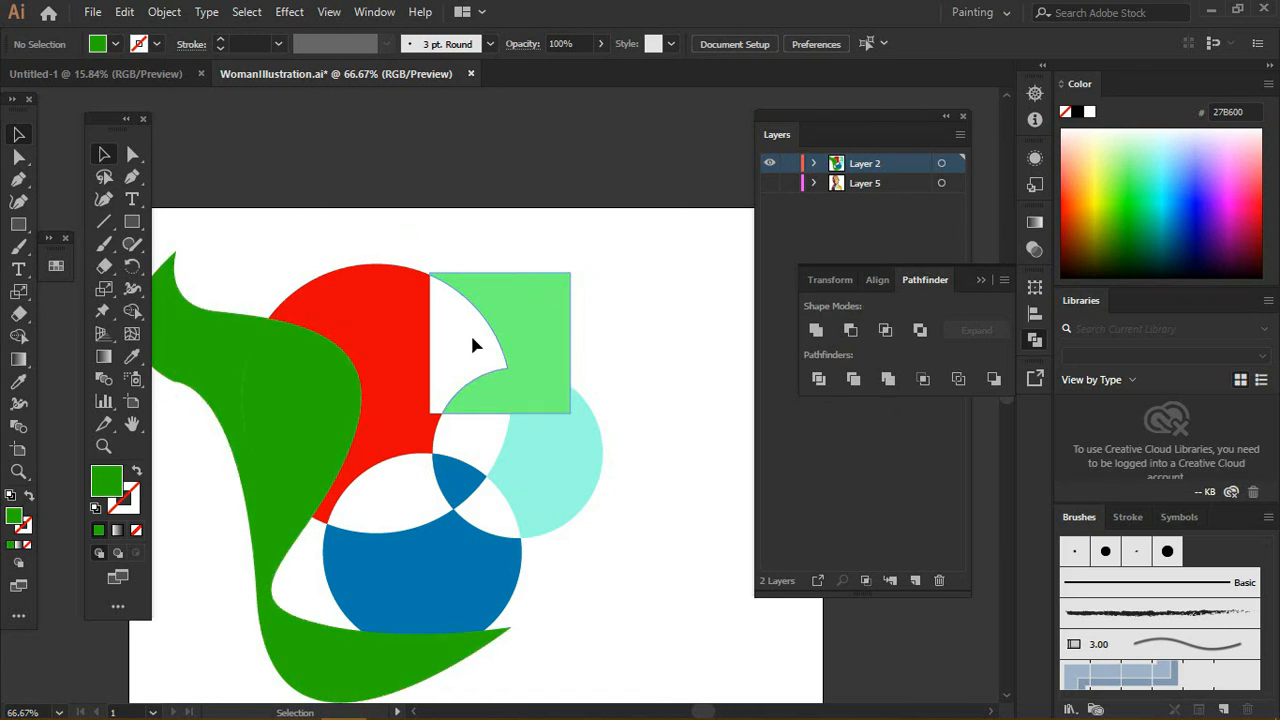
pyautogui.scroll(-1, 525, 335)
pyautogui.click(571, 294)
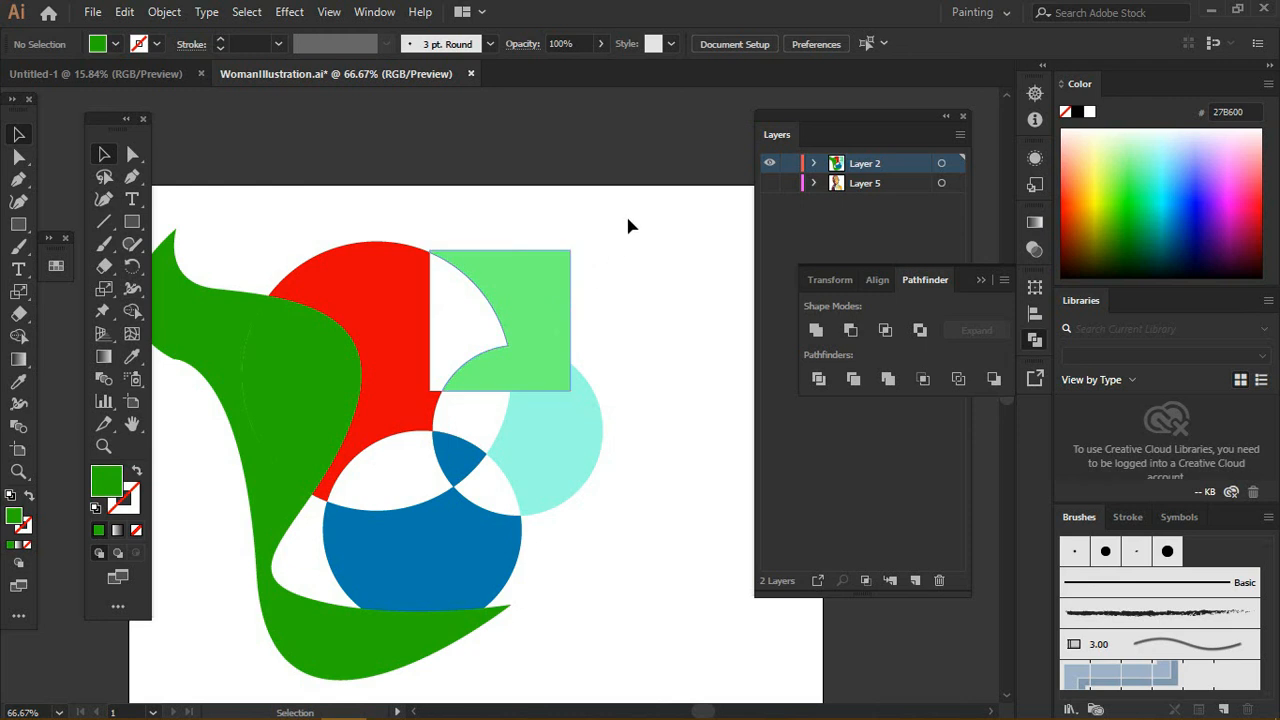
pyautogui.hotkey('ctrl', 'a')
pyautogui.press('Delete')
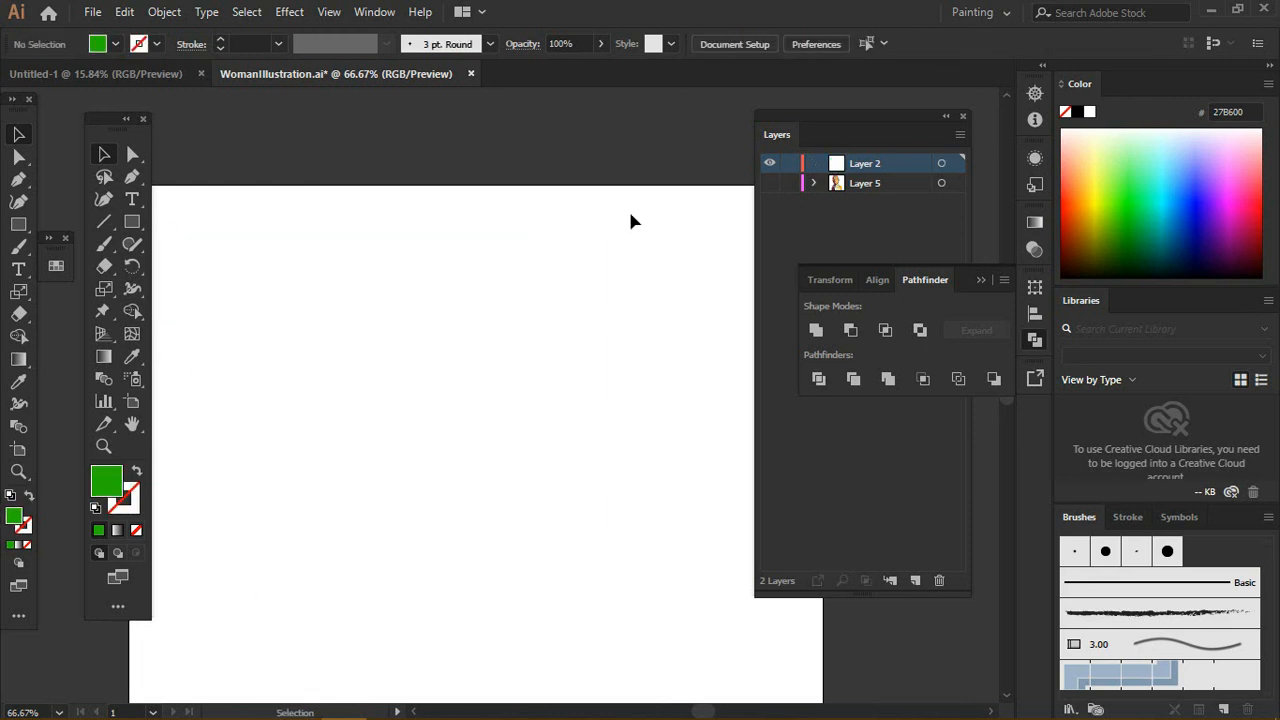
# - Make the woman illustration on Layer 5 visible and collapse the Pathfinder panel
pyautogui.click(768, 183)
pyautogui.click(769, 183)
pyautogui.scroll(-1, 652, 260)
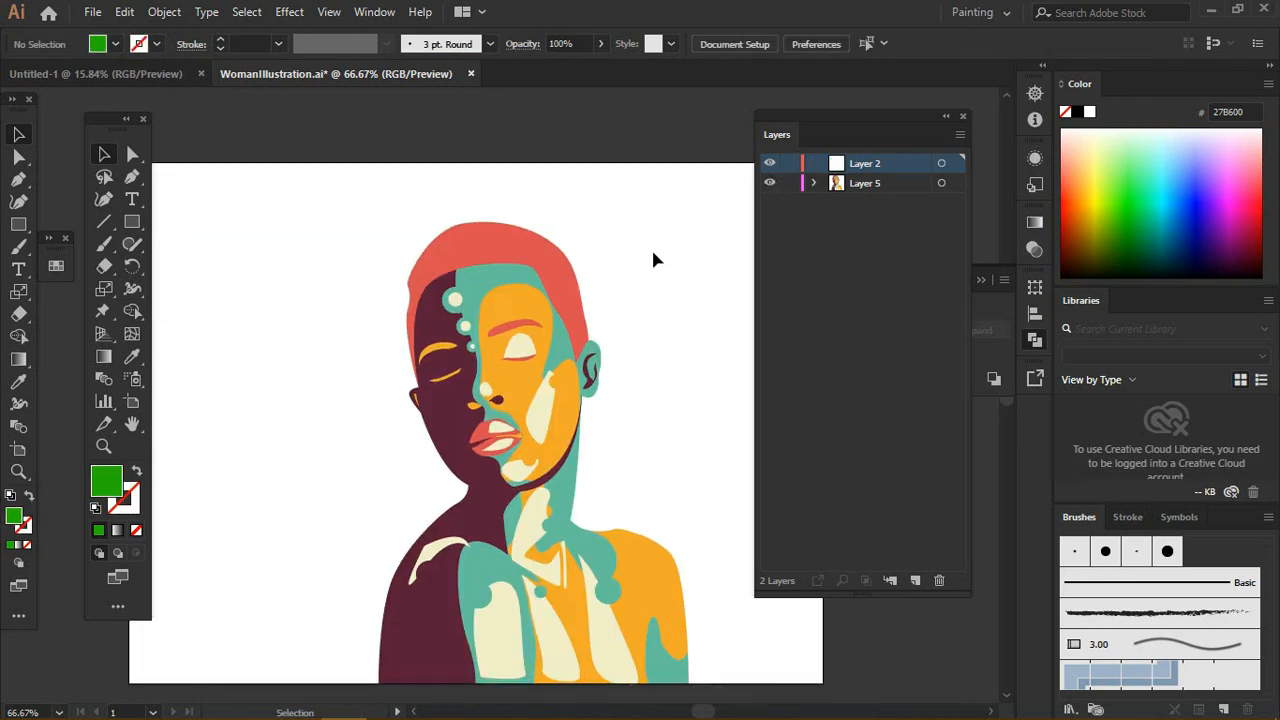
pyautogui.click(983, 277)
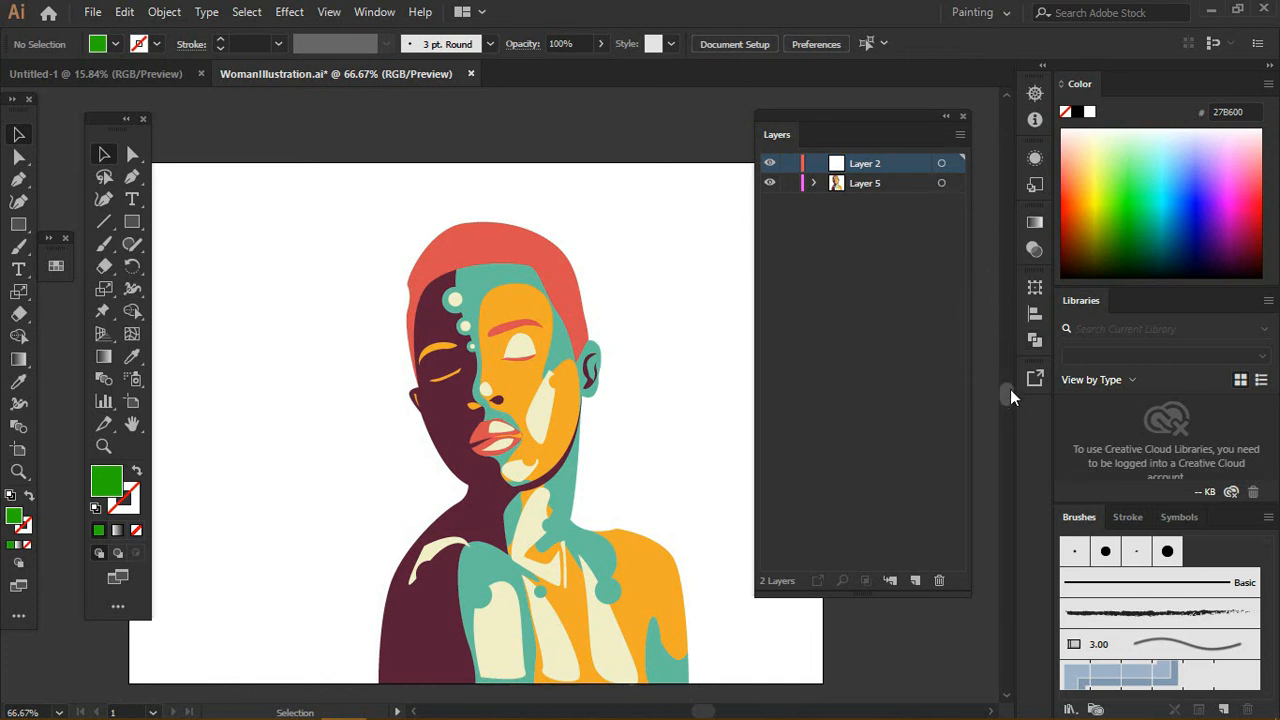